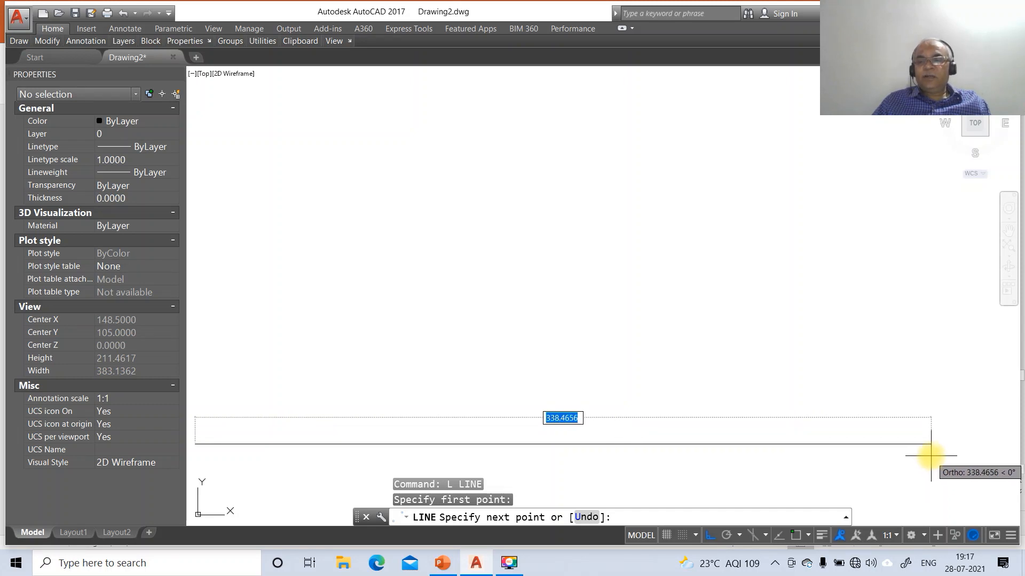
Step: Draw a horizontal base line about 338 units long, continuing into a vertical line about 173 units upward from its right end
{"action": "left_click", "coordinate": [931, 455]}
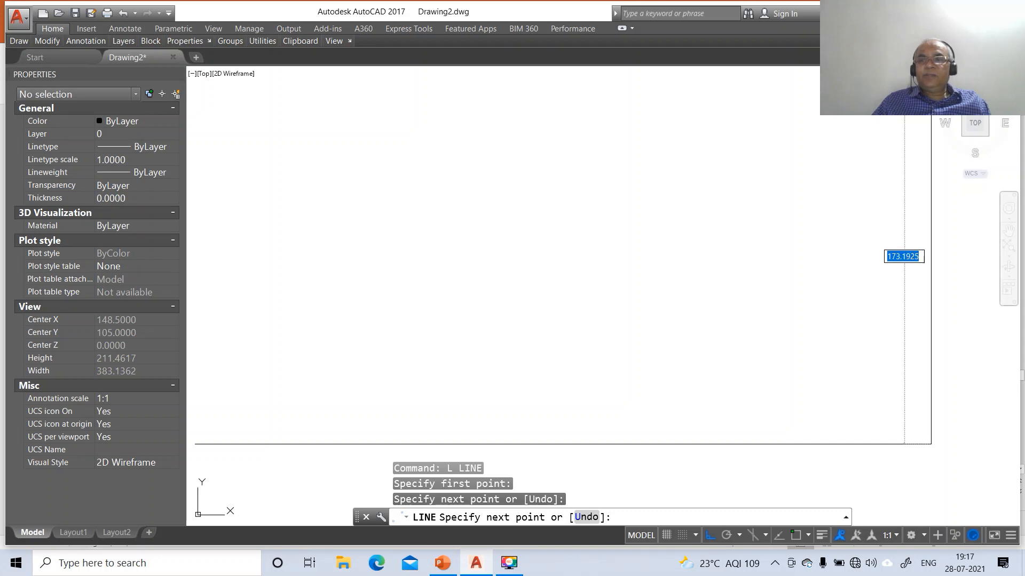
{"action": "left_click", "coordinate": [930, 69]}
{"action": "key", "text": "Return"}
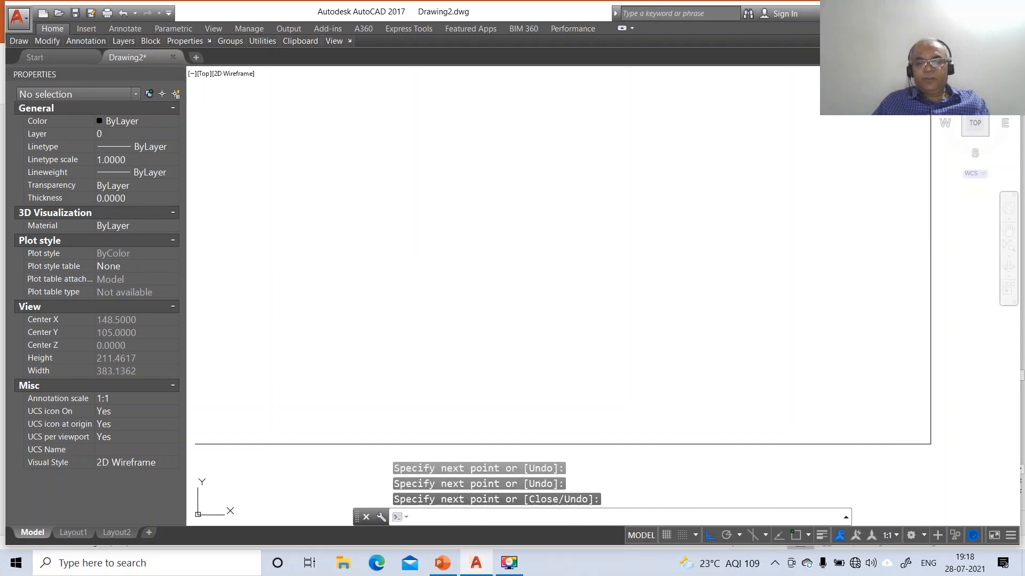
Step: Offset the vertical line 297 units to its left to form the frame's opposite side
{"action": "type", "text": "O"}
{"action": "key", "text": "Return"}
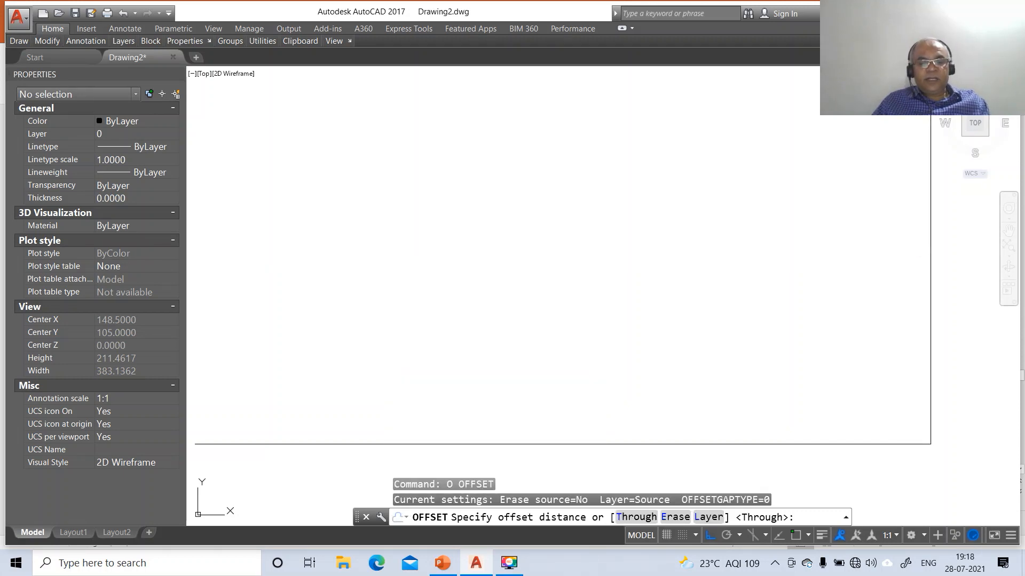
{"action": "type", "text": "297"}
{"action": "key", "text": "Return"}
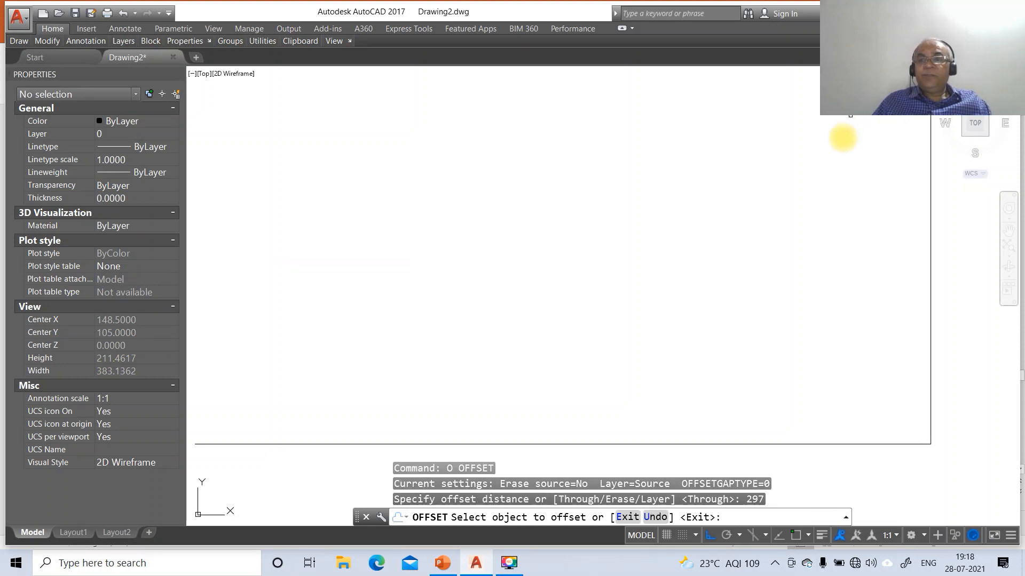
{"action": "left_click", "coordinate": [930, 222]}
{"action": "left_click", "coordinate": [842, 229]}
{"action": "key", "text": "Return"}
Step: Offset the horizontal base line 210 units upward to form the frame's upper edge
{"action": "key", "text": "Return"}
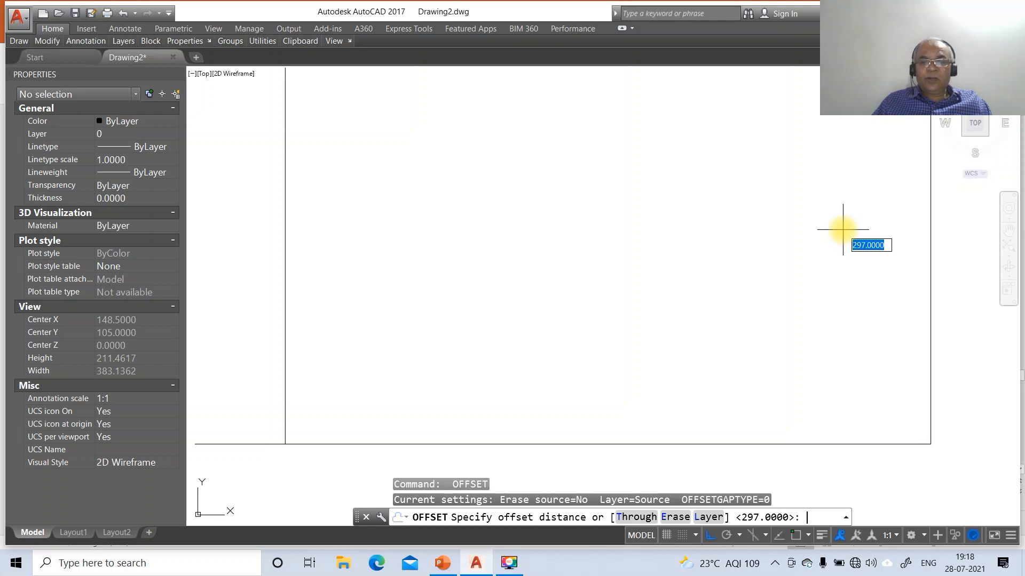
{"action": "type", "text": "2"}
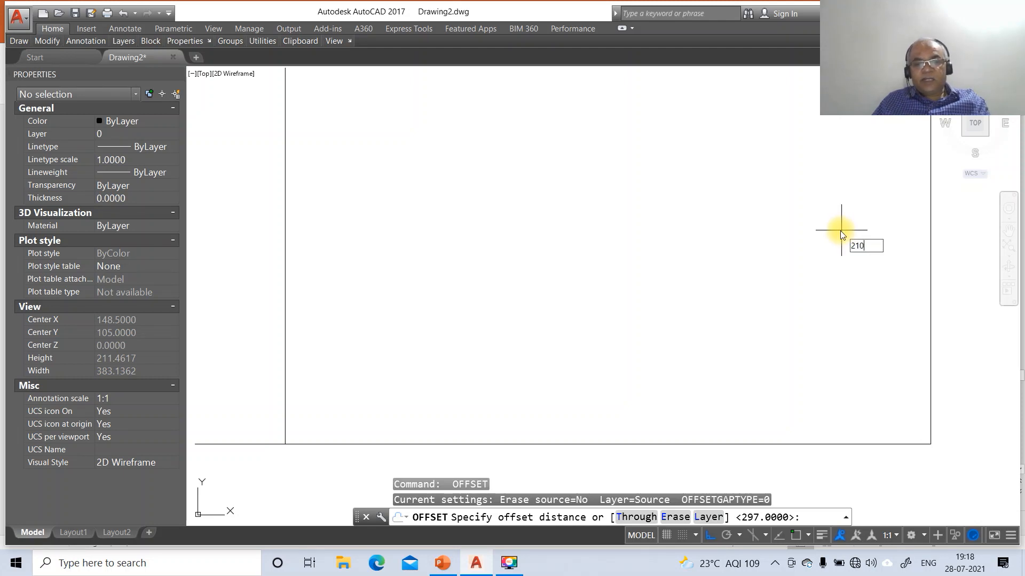
{"action": "type", "text": "10"}
{"action": "key", "text": "Return"}
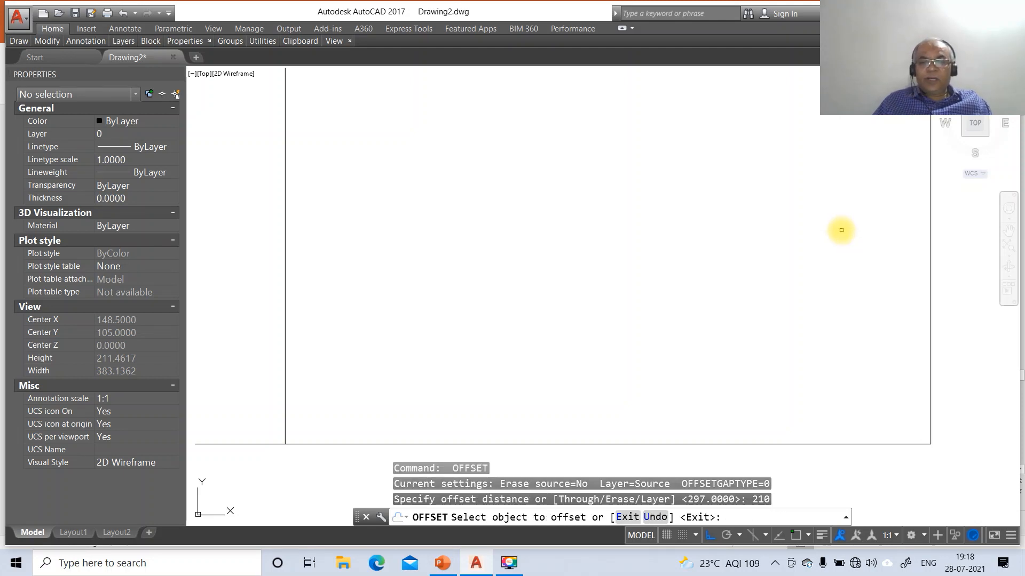
{"action": "left_click", "coordinate": [624, 444]}
{"action": "left_click", "coordinate": [628, 357]}
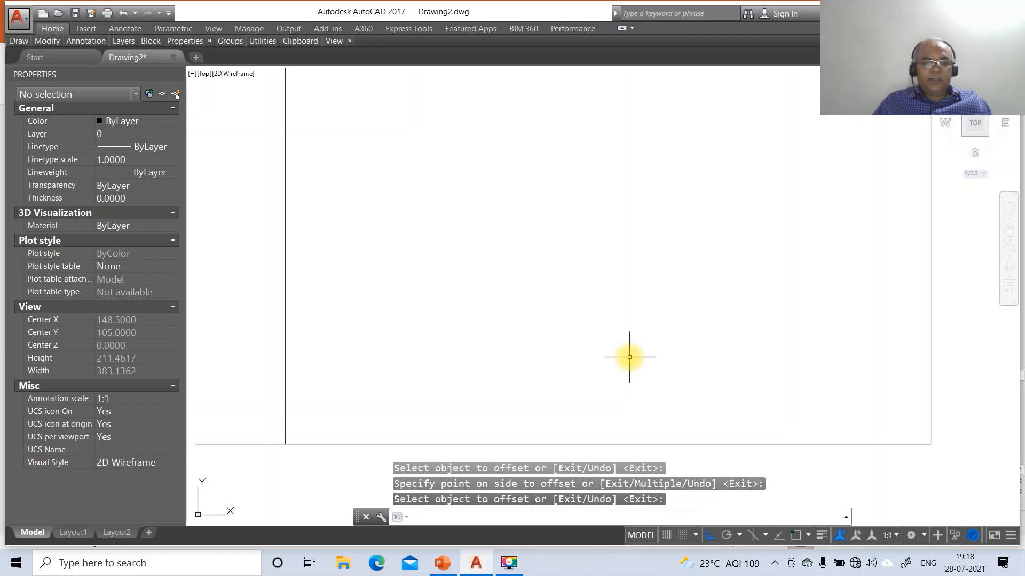
Step: Fillet the left vertical line and the upper horizontal line with zero radius into a sharp corner
{"action": "type", "text": "Z"}
{"action": "key", "text": "Return"}
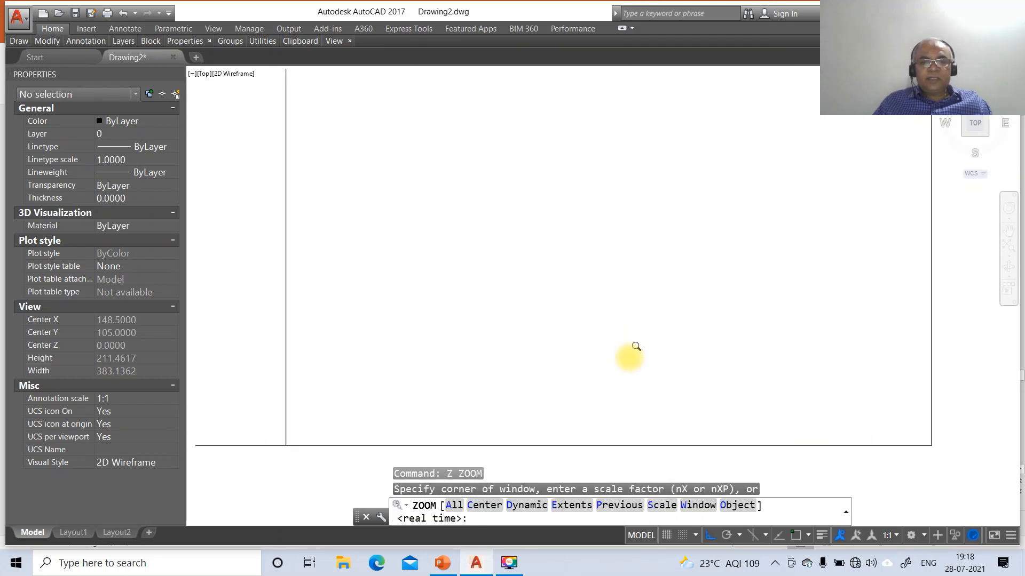
{"action": "type", "text": "."}
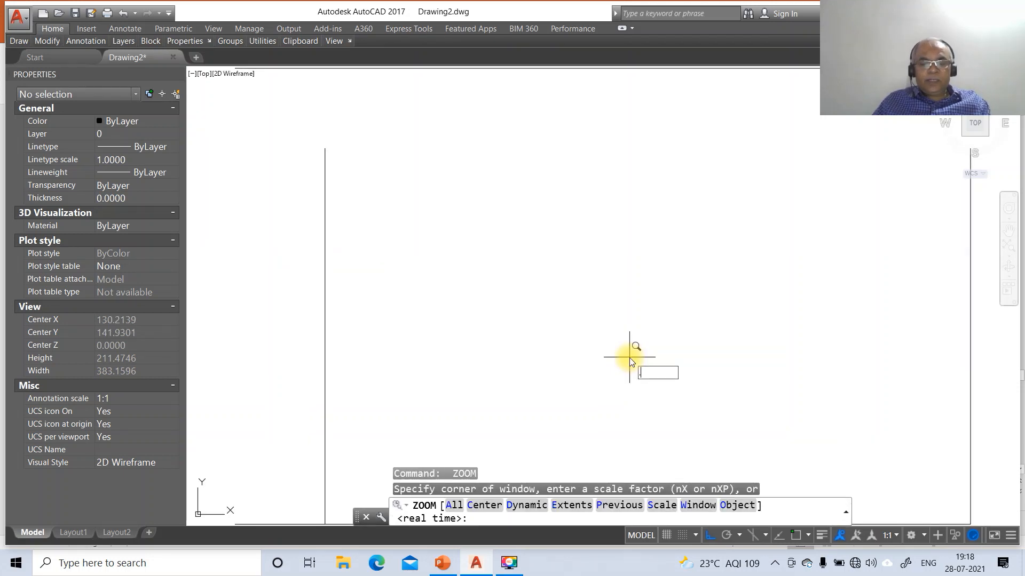
{"action": "type", "text": "6X"}
{"action": "key", "text": "Return"}
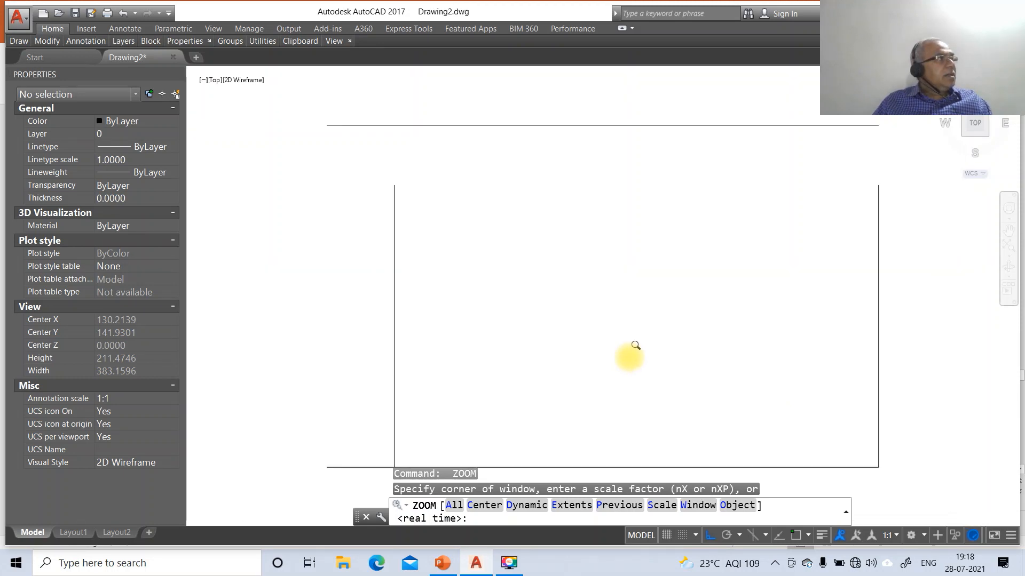
{"action": "type", "text": "F"}
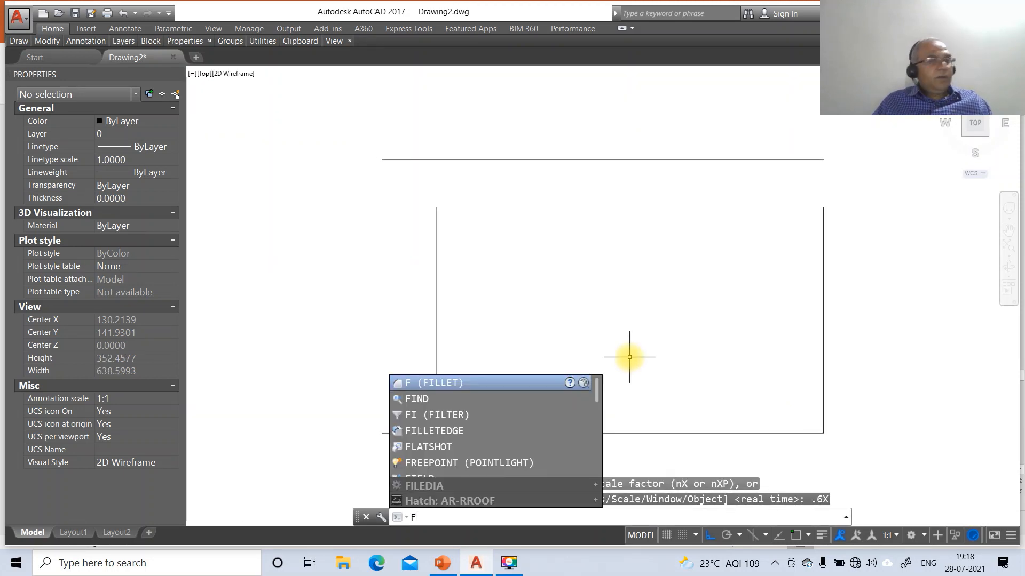
{"action": "key", "text": "Return"}
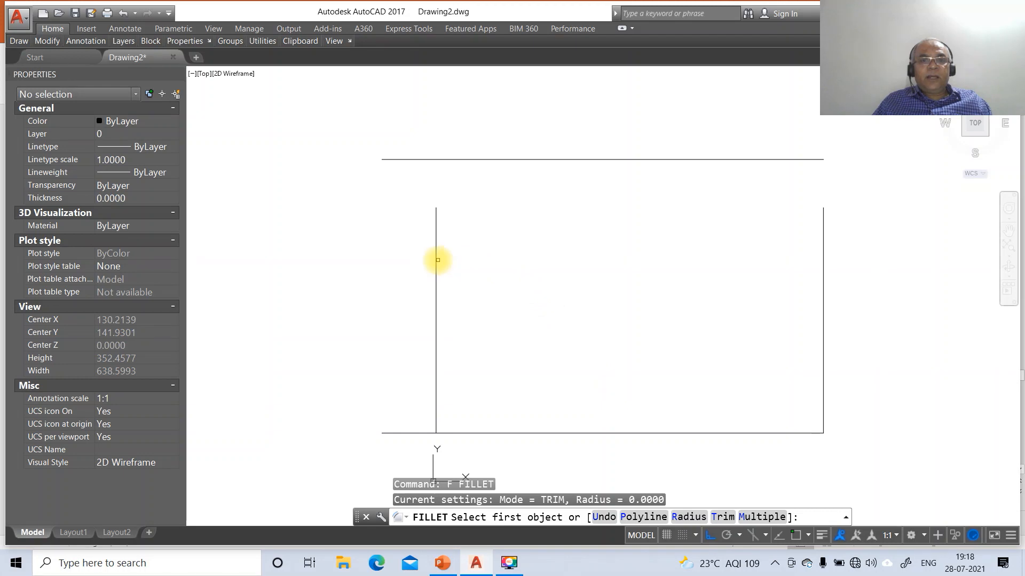
{"action": "left_click", "coordinate": [437, 261]}
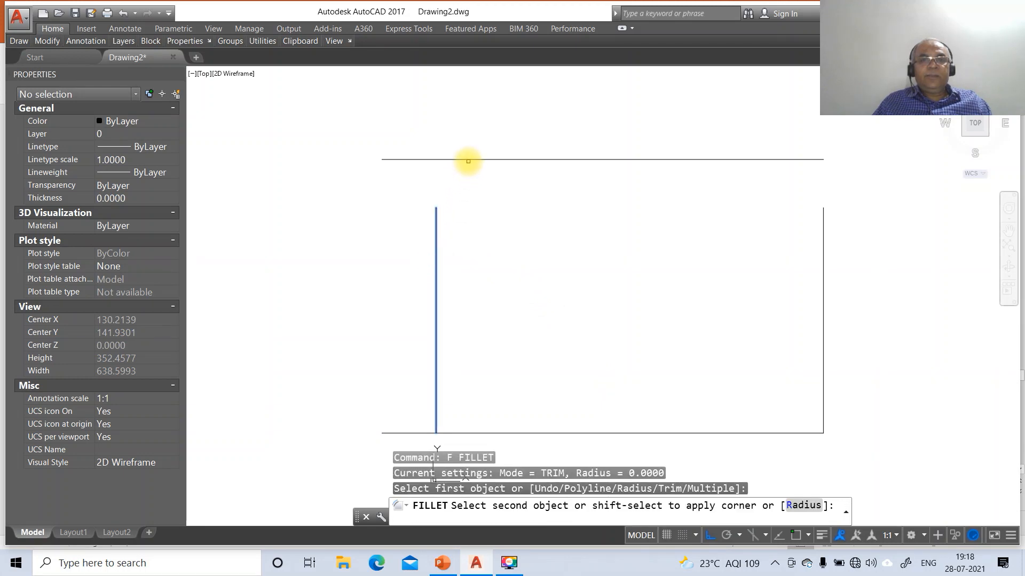
{"action": "left_click", "coordinate": [468, 161]}
Step: Fillet the frame's upper-right and lower-left corners with zero radius to complete the rectangle
{"action": "key", "text": "Return"}
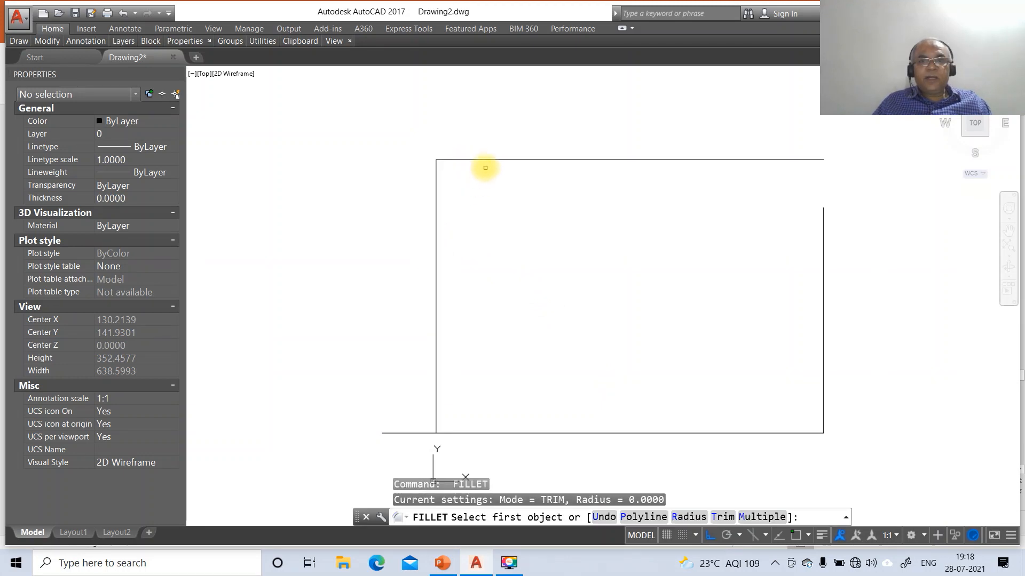
{"action": "left_click", "coordinate": [485, 160]}
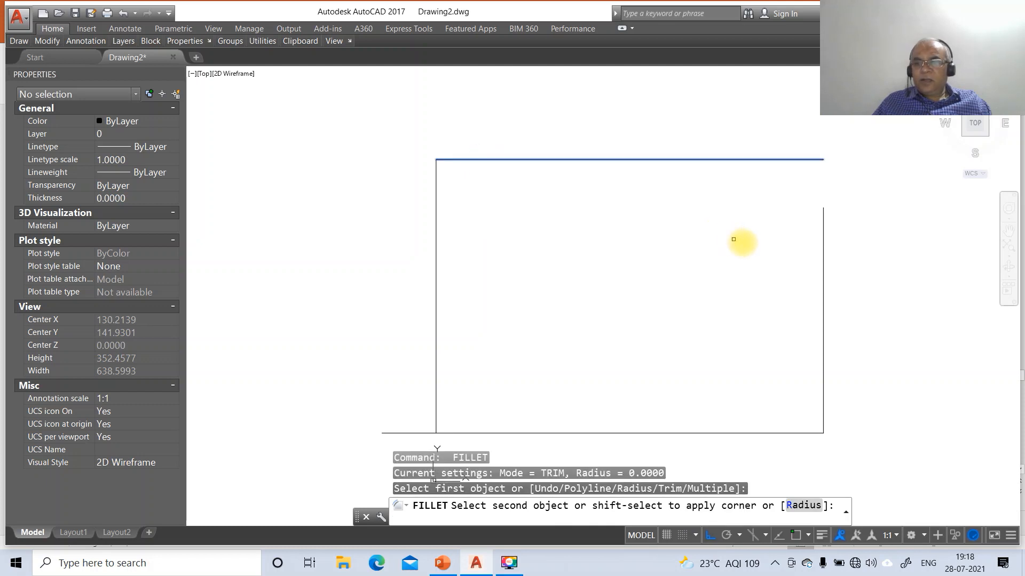
{"action": "left_click", "coordinate": [821, 254]}
{"action": "key", "text": "Return"}
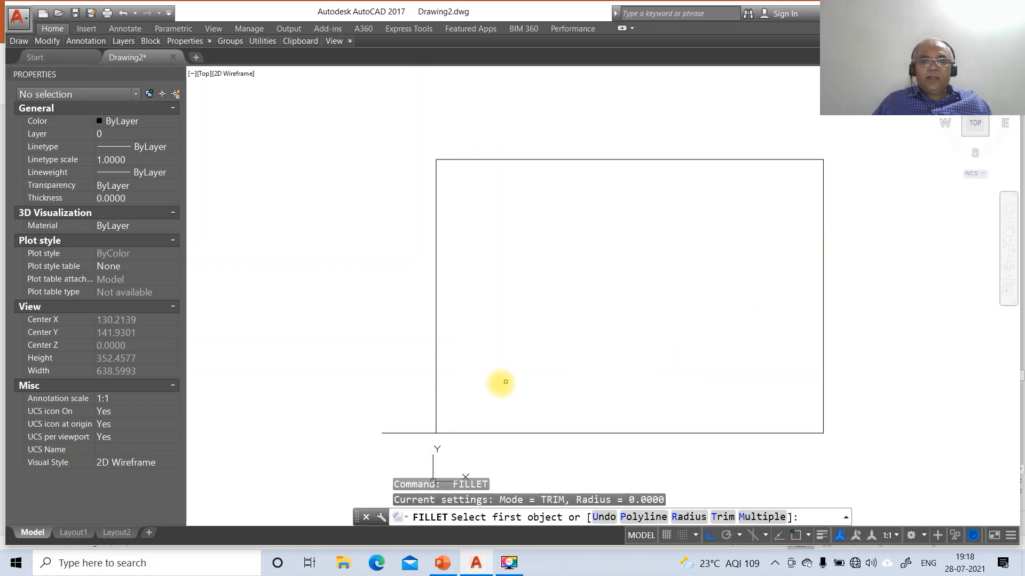
{"action": "left_click", "coordinate": [436, 407]}
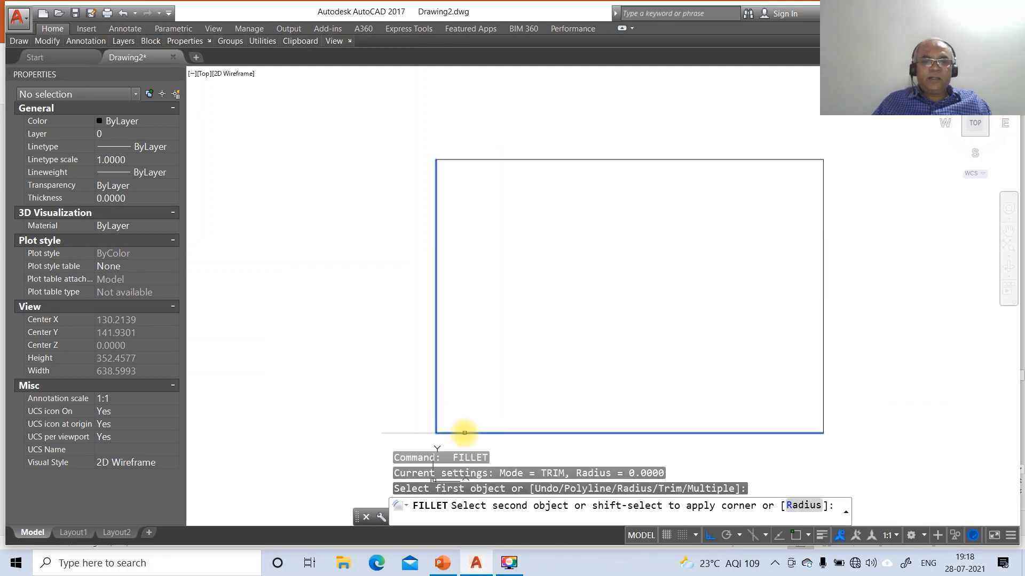
{"action": "left_click", "coordinate": [460, 433]}
Step: Create two new layers named XY and FV
{"action": "type", "text": "LA"}
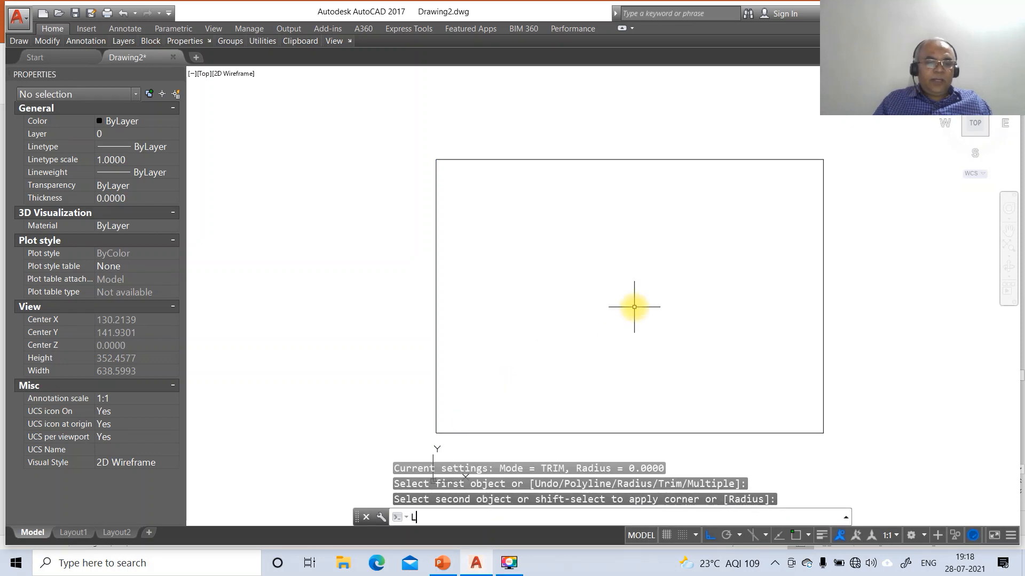
{"action": "key", "text": "Return"}
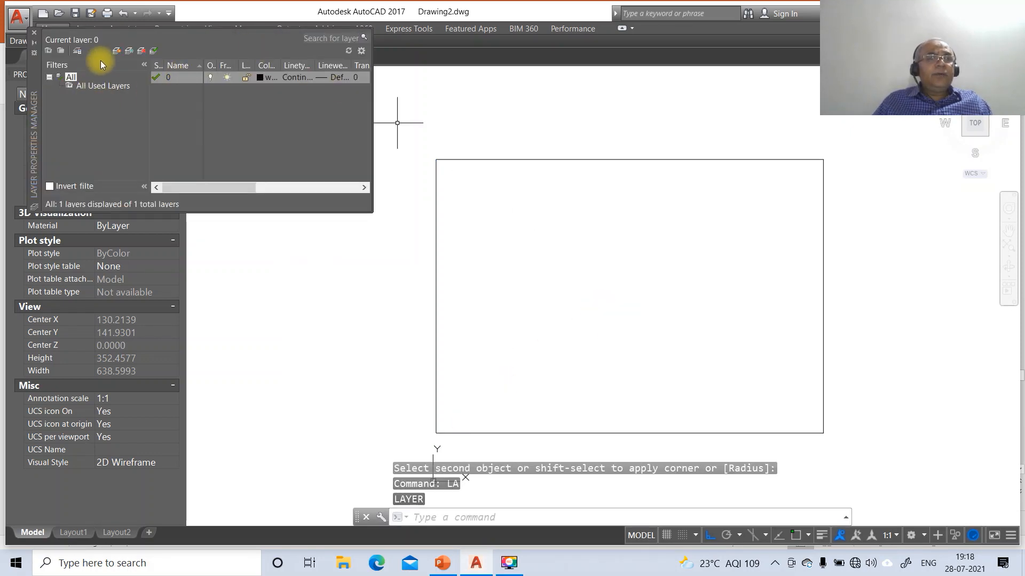
{"action": "left_click", "coordinate": [115, 50]}
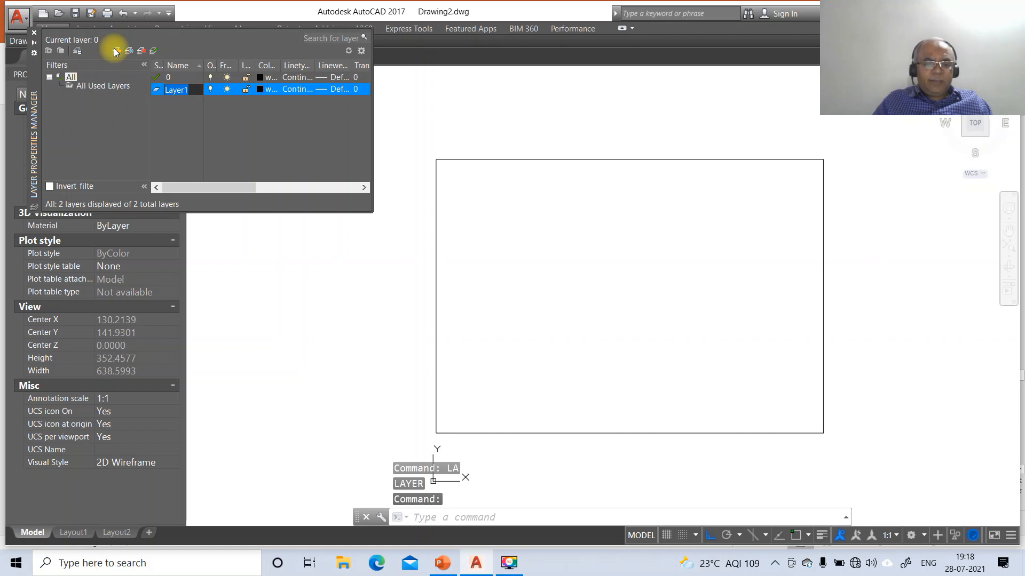
{"action": "type", "text": "XY"}
{"action": "key", "text": "Return"}
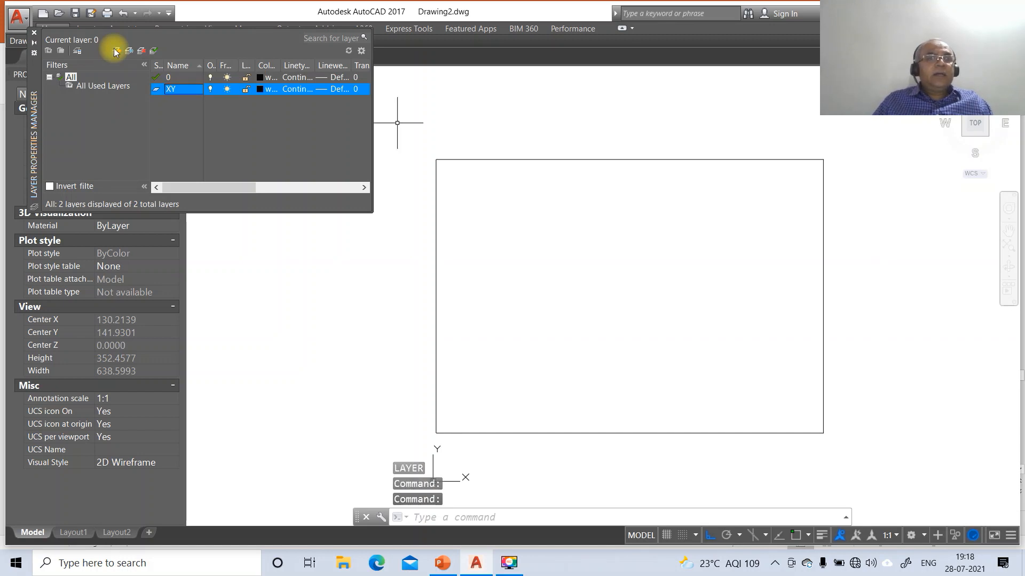
{"action": "left_click", "coordinate": [116, 52]}
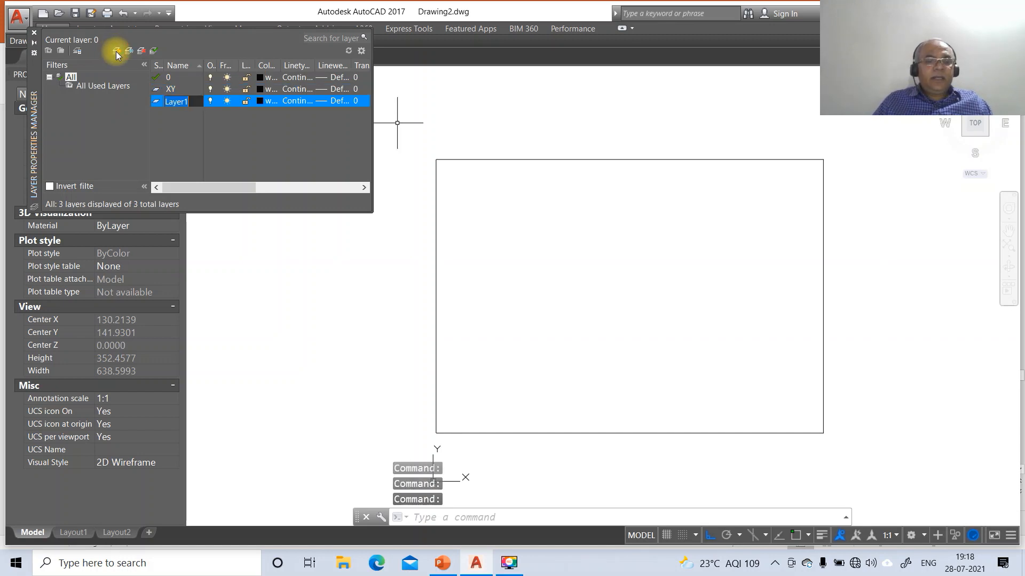
{"action": "type", "text": "FV"}
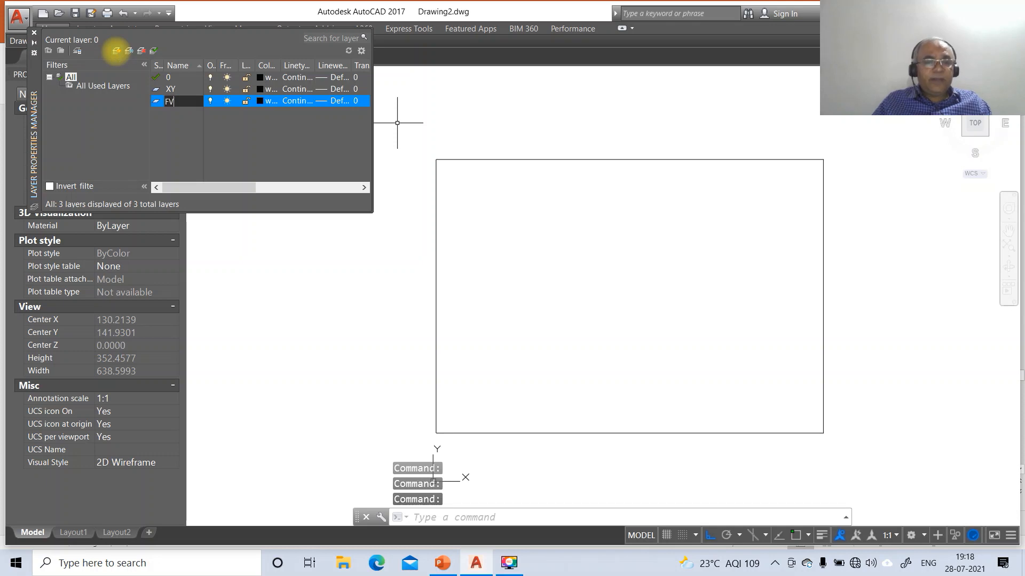
{"action": "key", "text": "Return"}
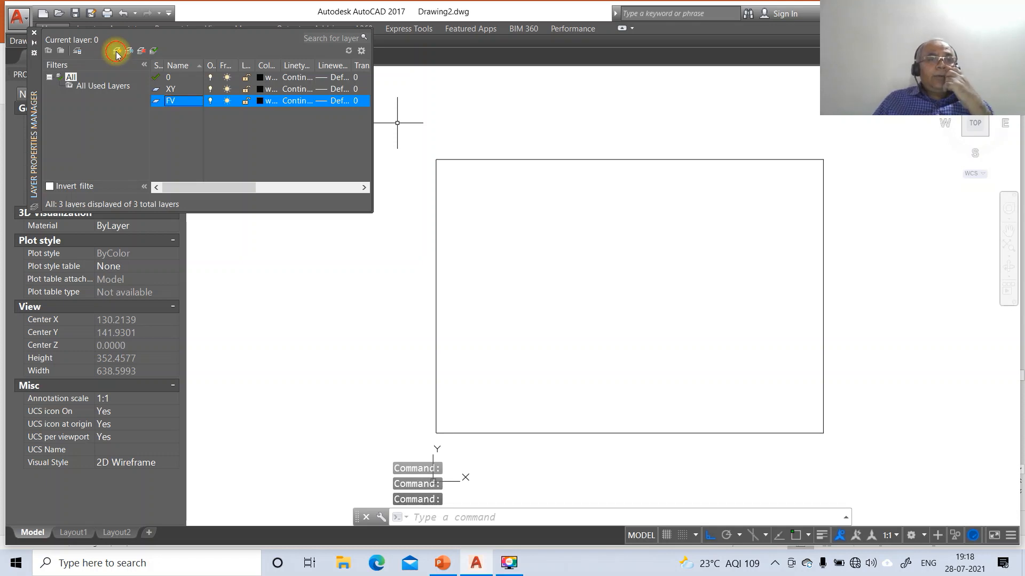
Step: Create three more layers named TV, TL and LOCUS
{"action": "left_click", "coordinate": [116, 51]}
{"action": "type", "text": "TV"}
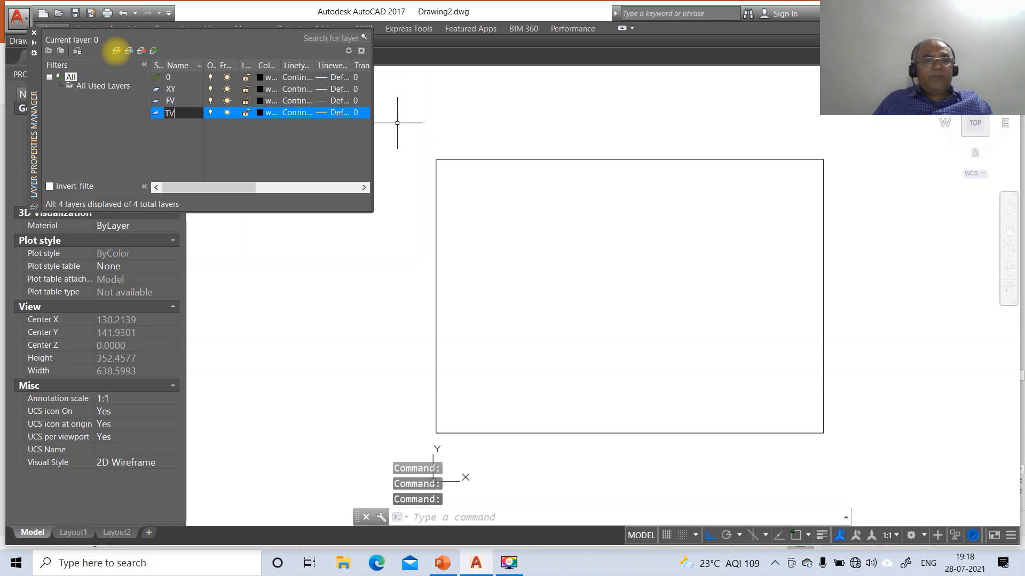
{"action": "left_click", "coordinate": [116, 51]}
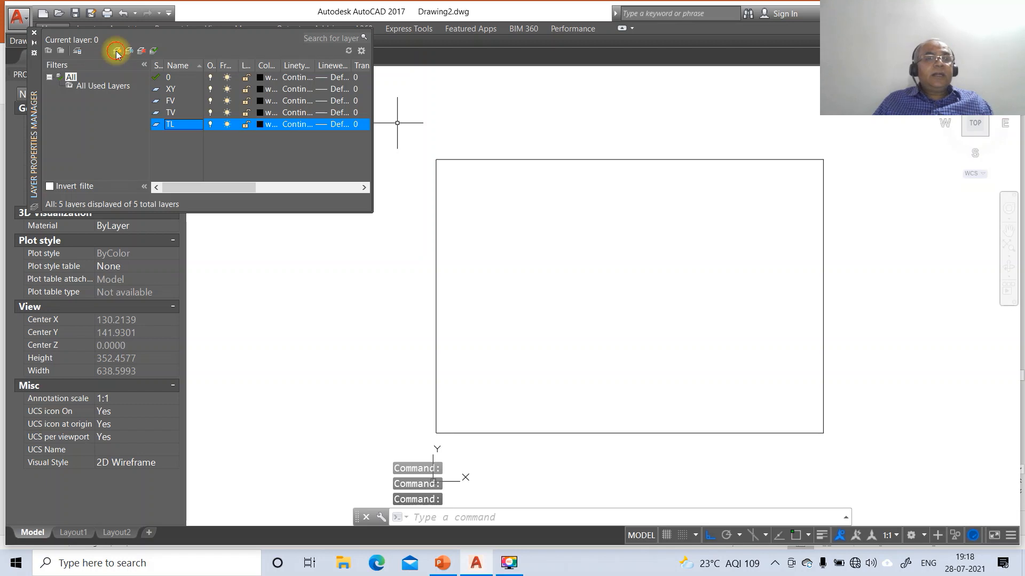
{"action": "left_click", "coordinate": [116, 51]}
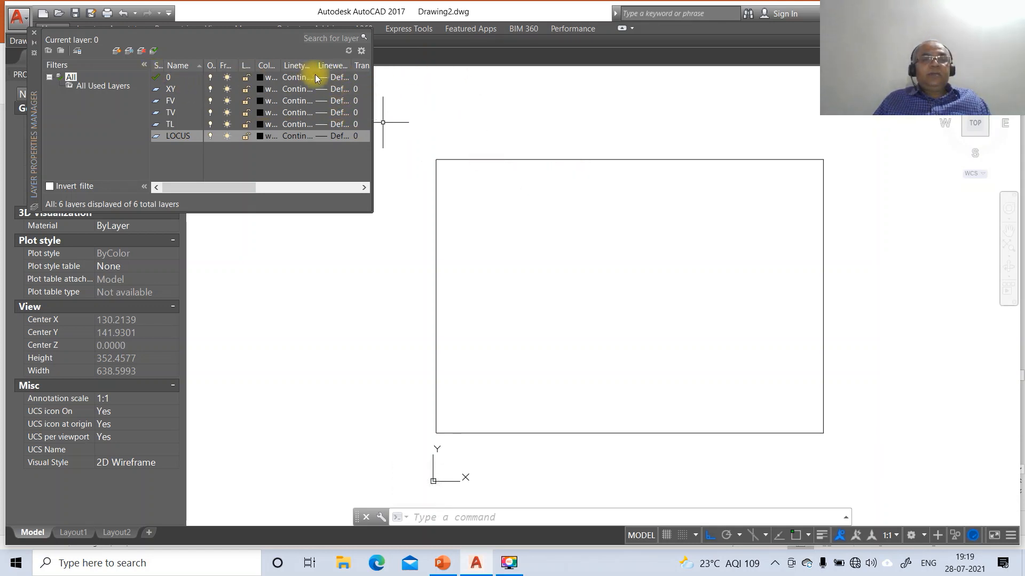
Step: Set the lineweight of layer 0 to 0.05 mm
{"action": "left_click", "coordinate": [334, 77]}
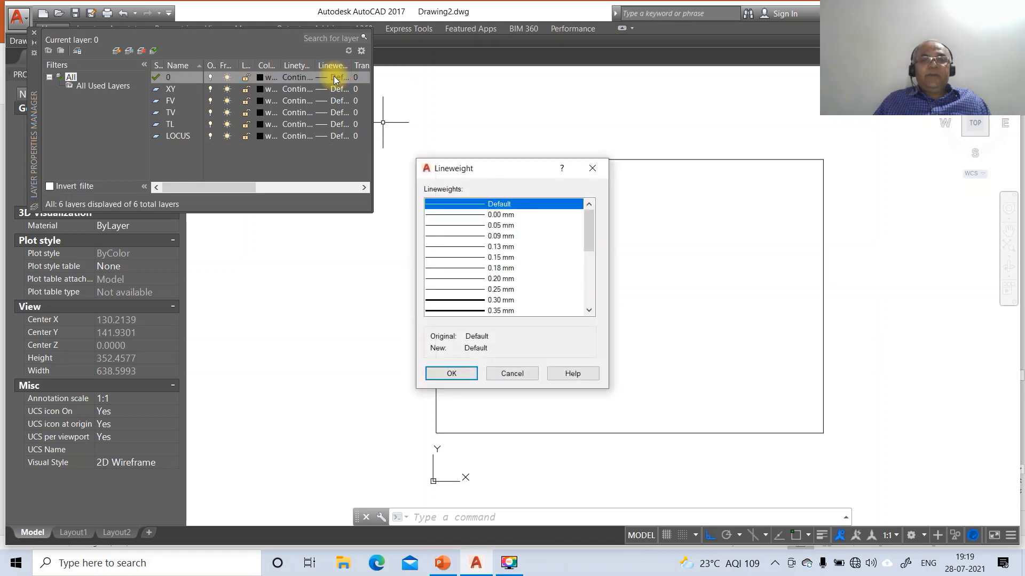
{"action": "left_click", "coordinate": [488, 226]}
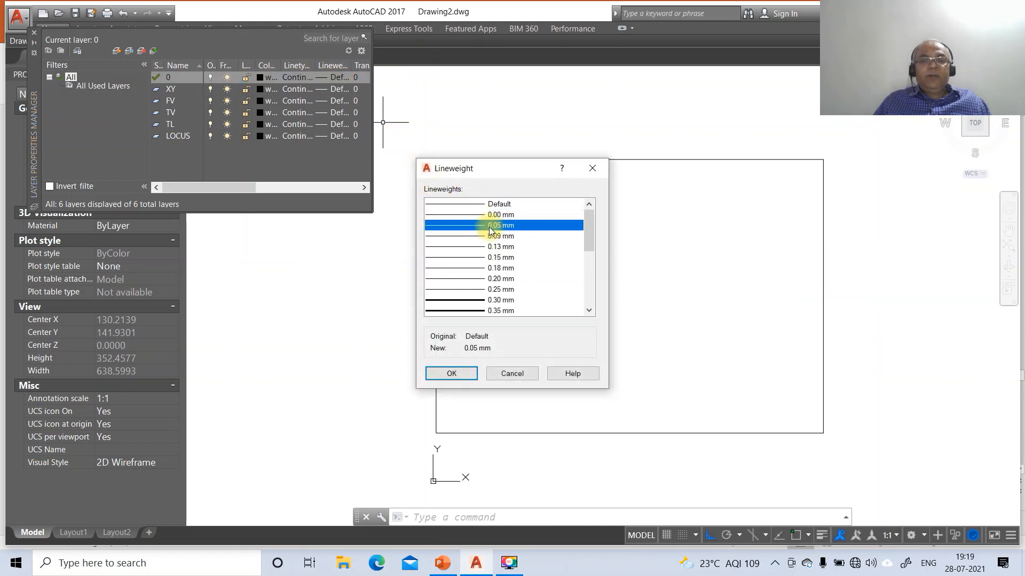
{"action": "left_click", "coordinate": [457, 375]}
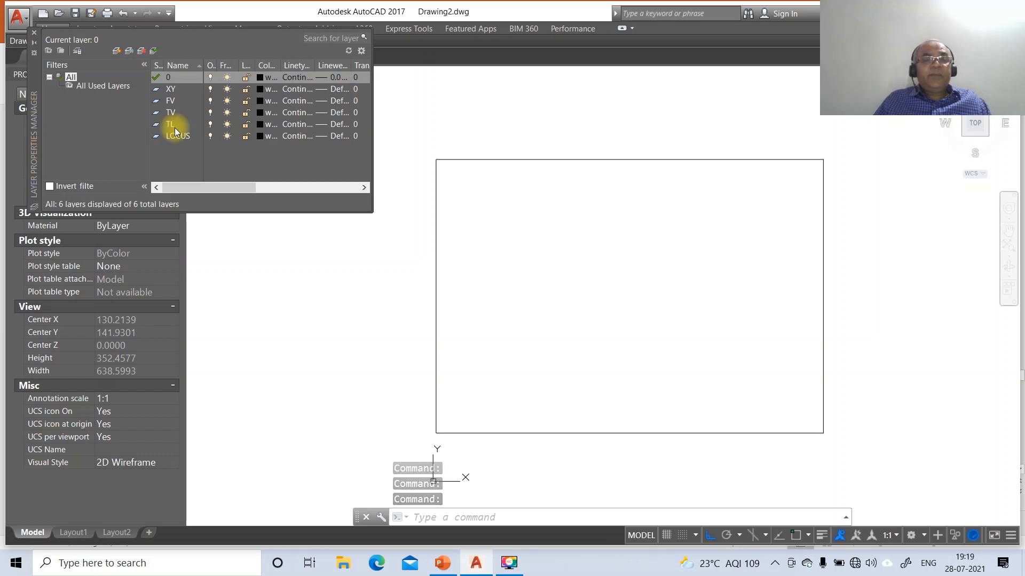
Step: Set the lineweight of layer XY to 0.13 mm
{"action": "left_click", "coordinate": [341, 89]}
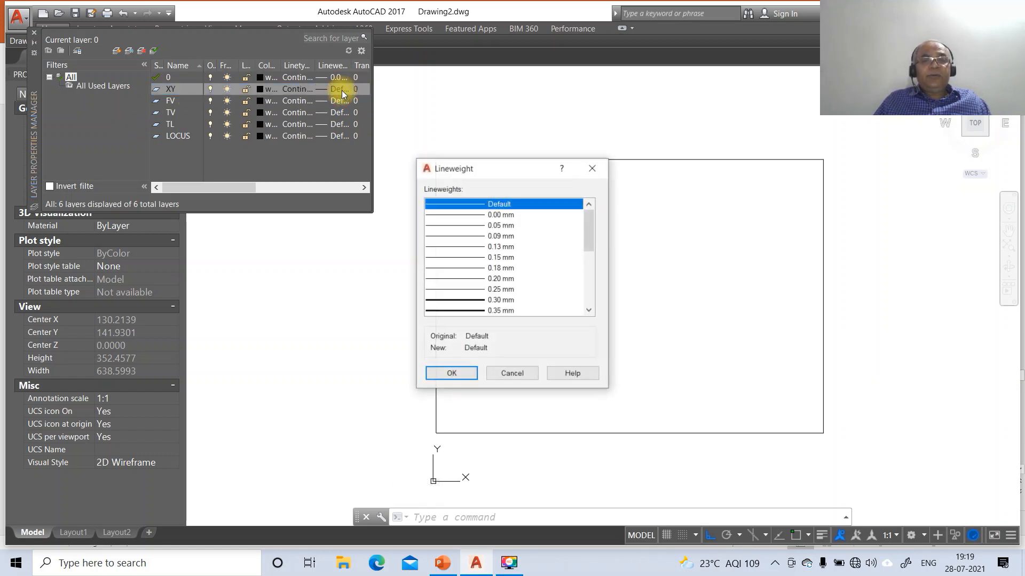
{"action": "left_click", "coordinate": [505, 248]}
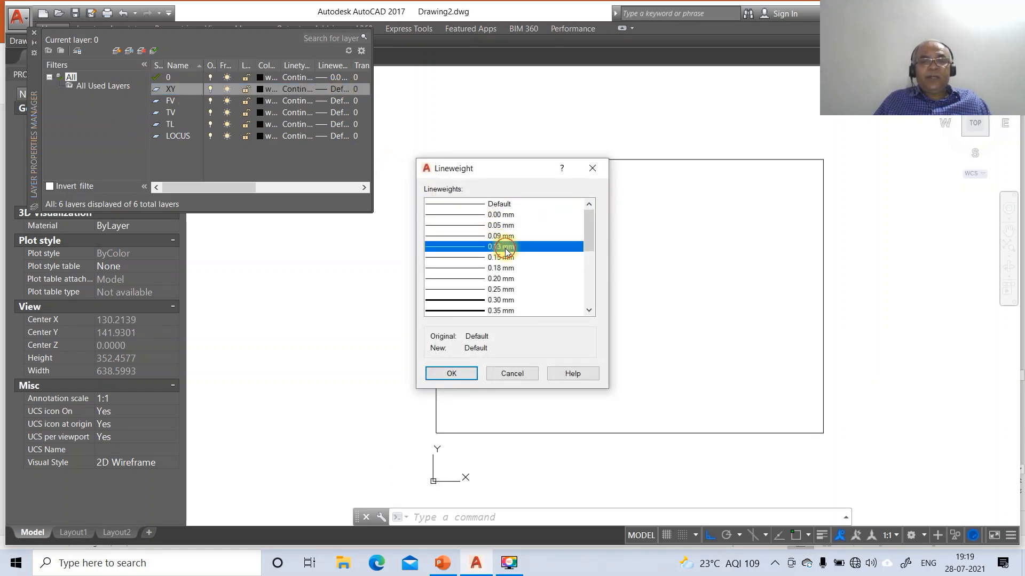
{"action": "left_click", "coordinate": [460, 376]}
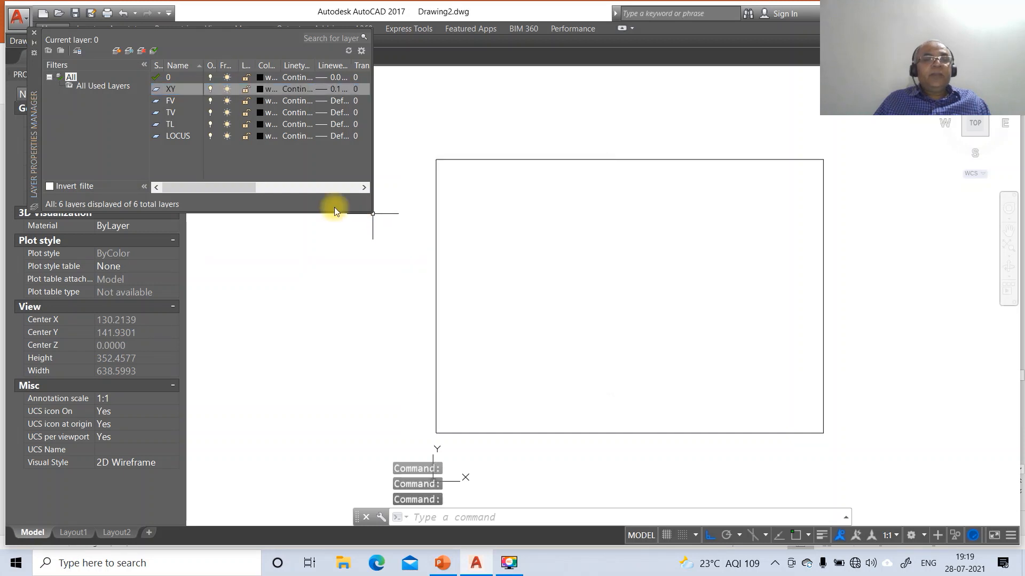
Step: Set the lineweight of layers FV and TV to 0.50 mm
{"action": "left_click", "coordinate": [336, 105]}
{"action": "scroll", "coordinate": [499, 291], "scroll_direction": "down", "scroll_amount": 3}
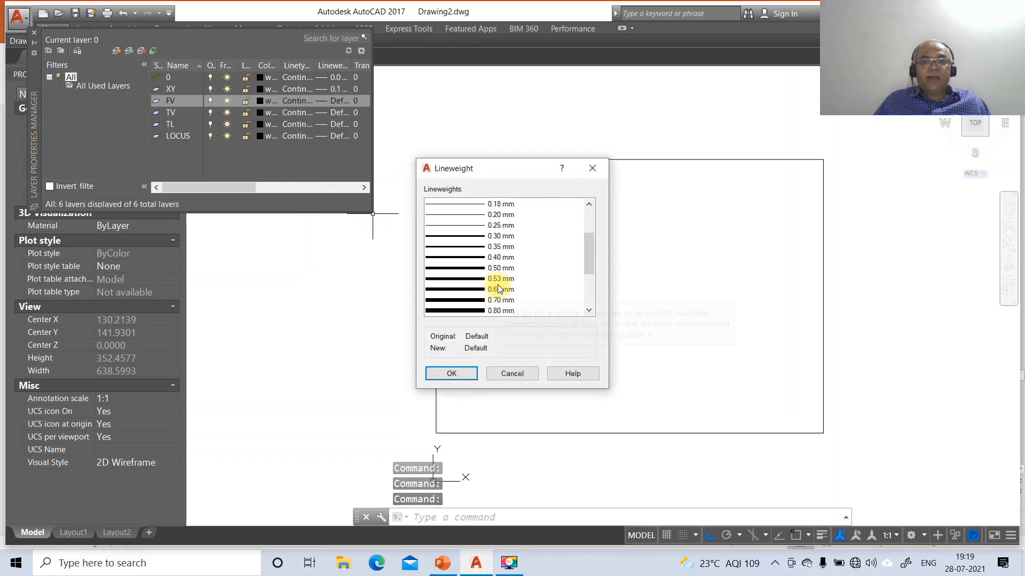
{"action": "left_click", "coordinate": [499, 268]}
{"action": "left_click", "coordinate": [452, 374]}
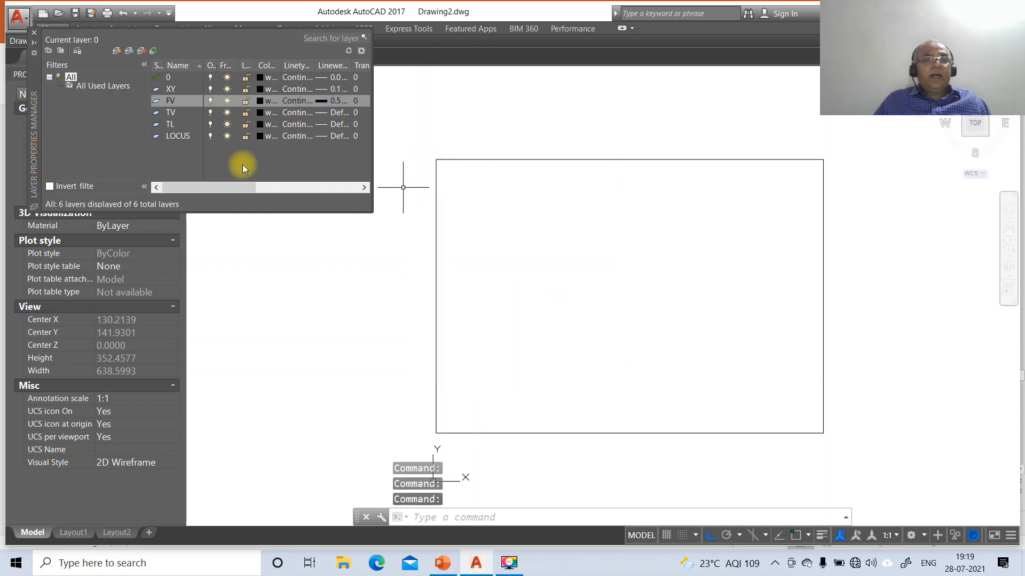
{"action": "left_click", "coordinate": [325, 113]}
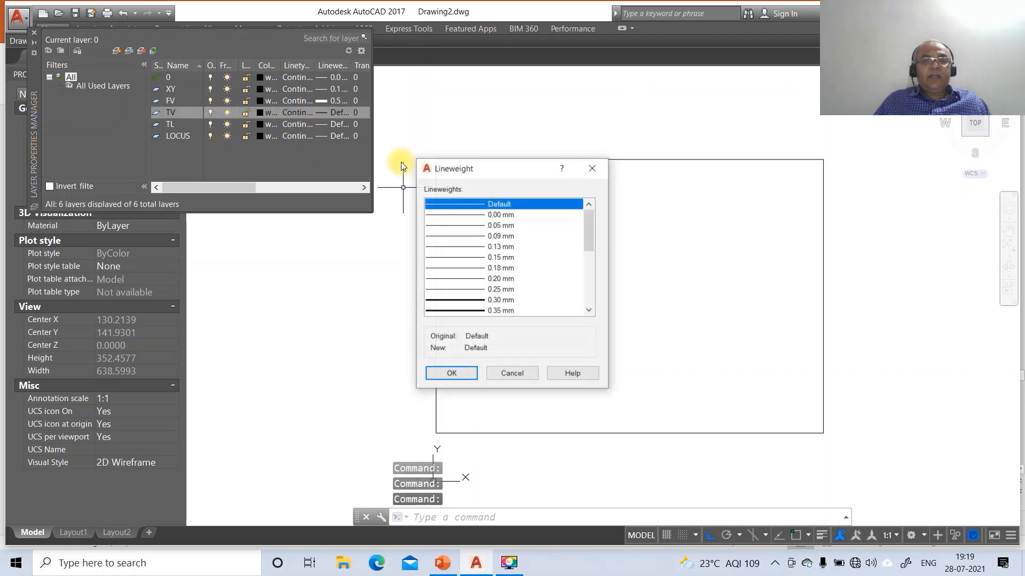
{"action": "scroll", "coordinate": [501, 278], "scroll_direction": "down", "scroll_amount": 3}
{"action": "left_click", "coordinate": [501, 268]}
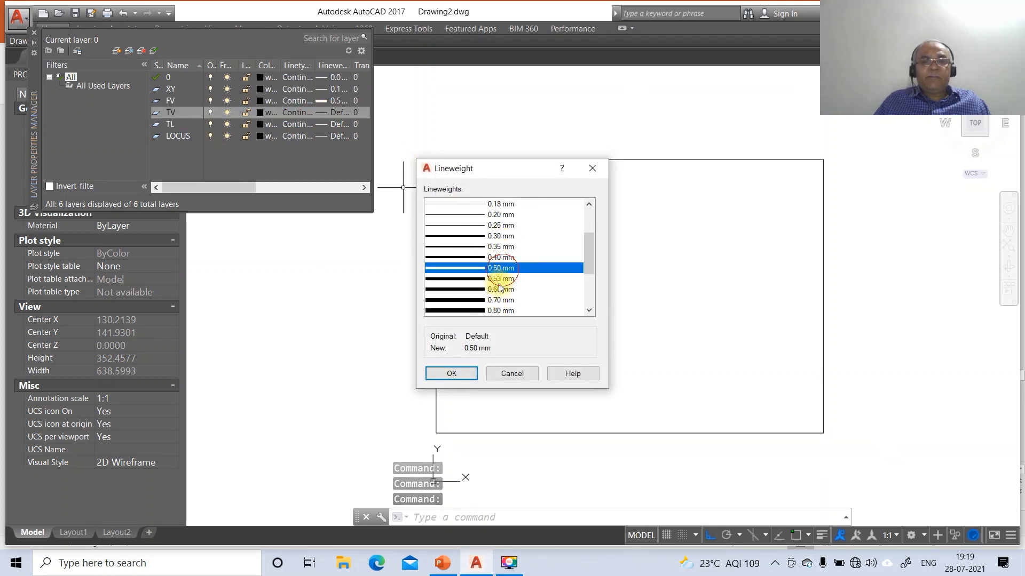
{"action": "left_click", "coordinate": [451, 373]}
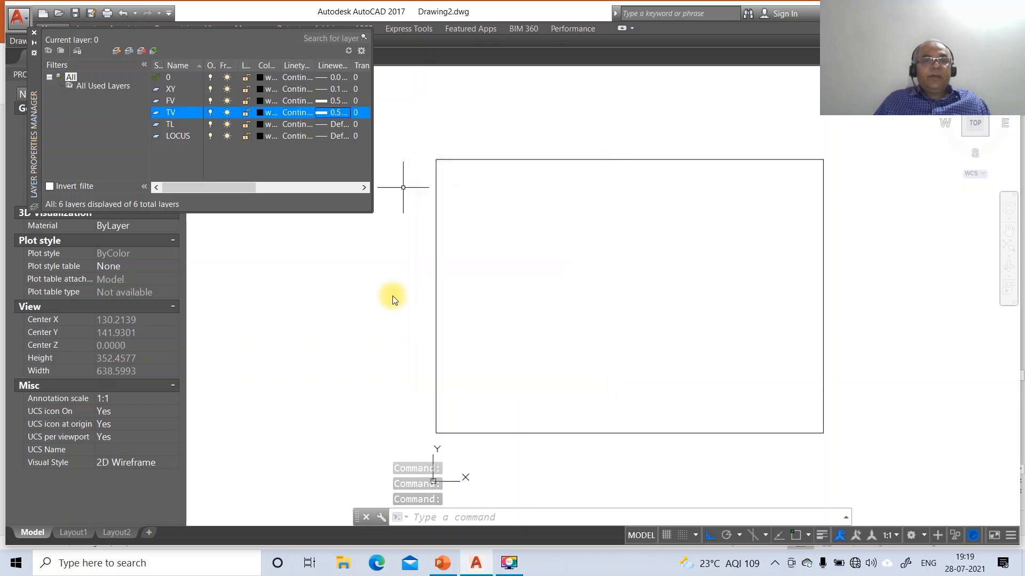
Step: Set the lineweight of layer TL to 0.30 mm and of layer LOCUS to 0.05 mm
{"action": "left_click", "coordinate": [336, 124]}
{"action": "left_click", "coordinate": [483, 300]}
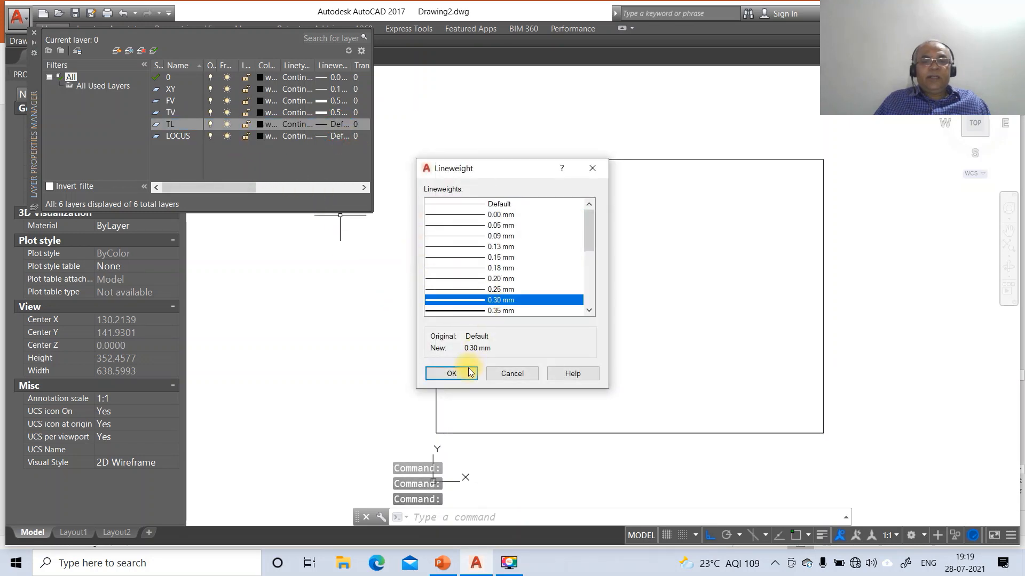
{"action": "left_click", "coordinate": [451, 373]}
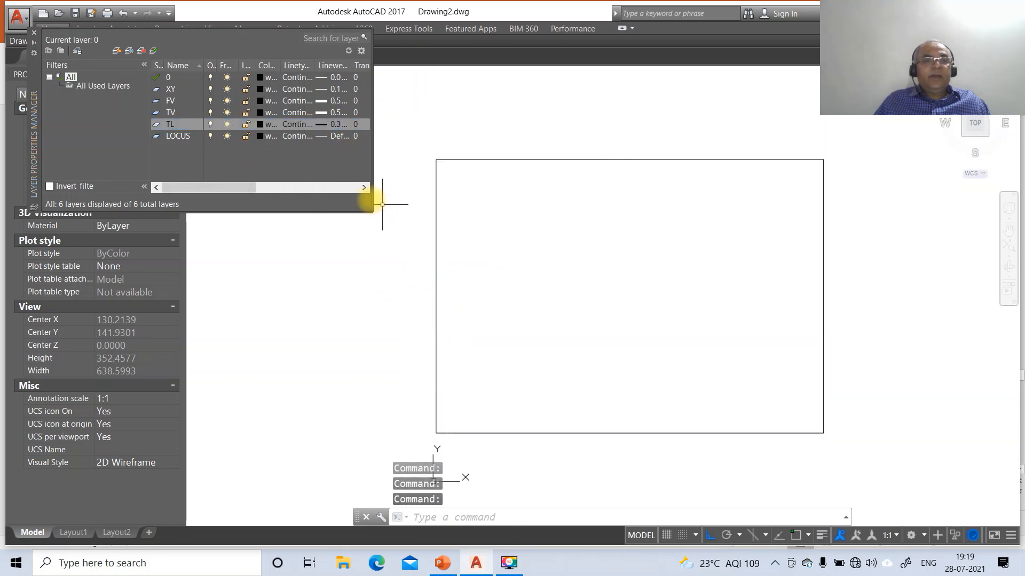
{"action": "left_click", "coordinate": [331, 137]}
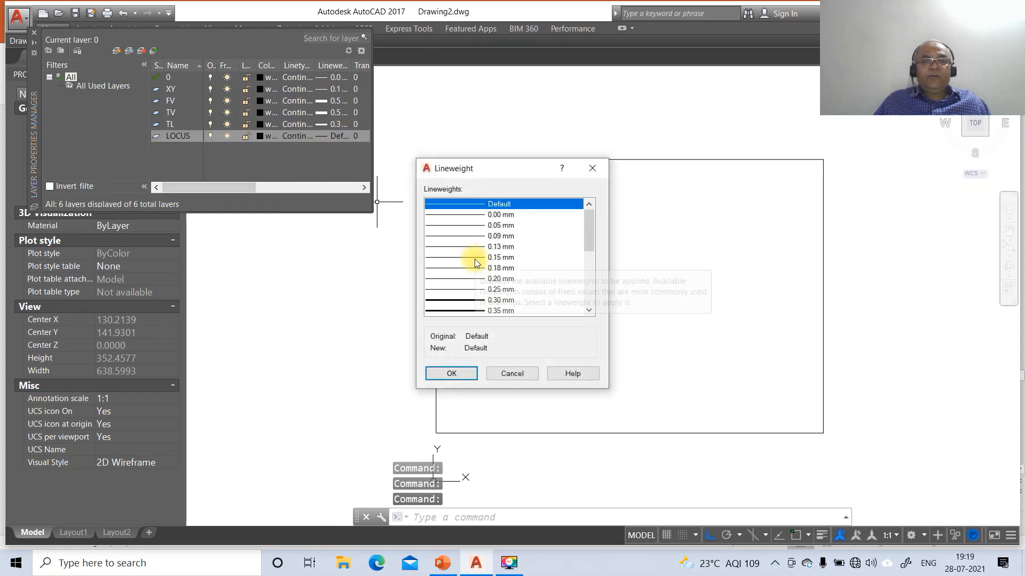
{"action": "left_click", "coordinate": [488, 226]}
{"action": "left_click", "coordinate": [467, 373]}
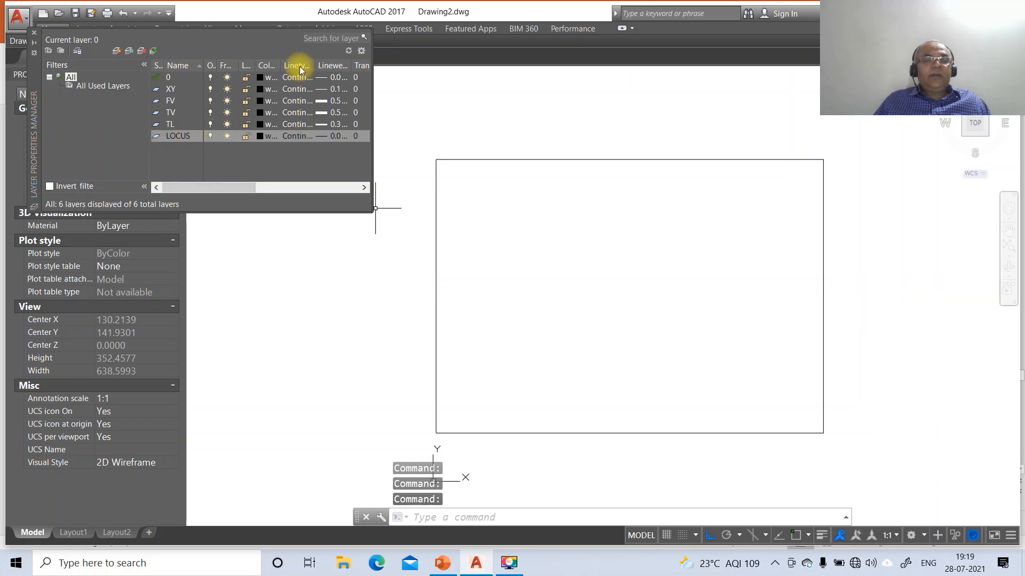
Step: Load the DASHDOT linetype and assign it to layer LOCUS
{"action": "left_click", "coordinate": [290, 137]}
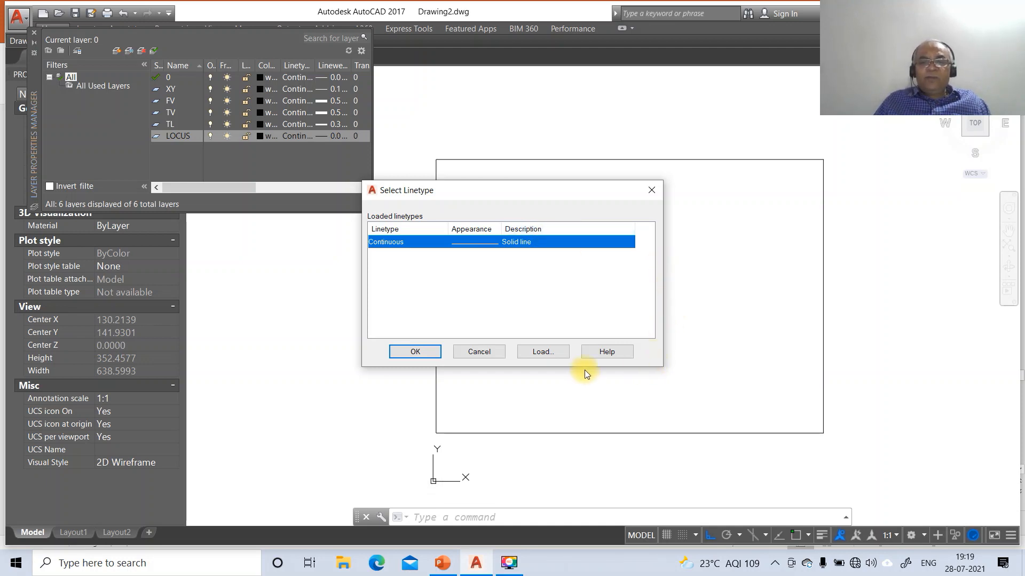
{"action": "left_click", "coordinate": [551, 353]}
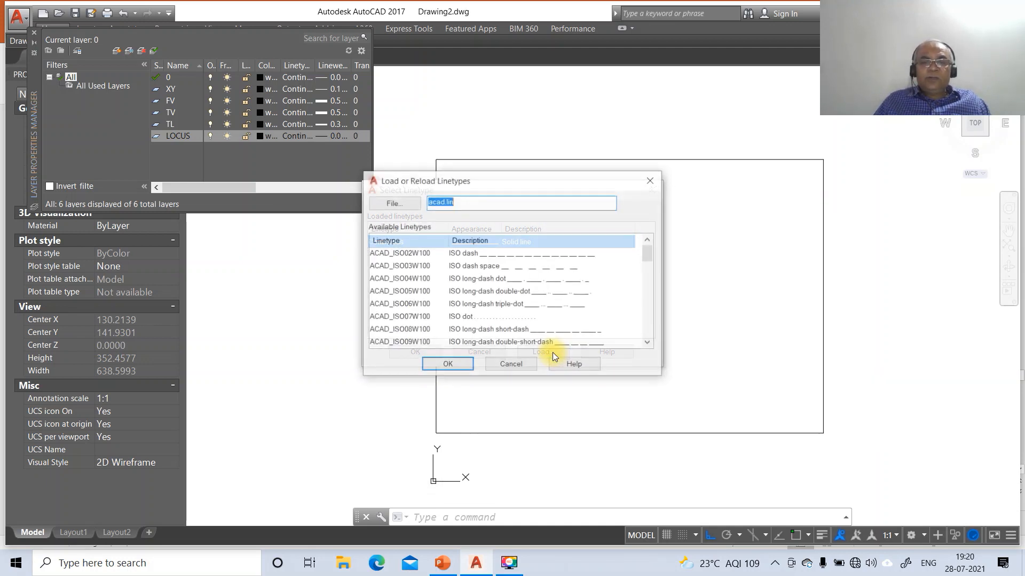
{"action": "left_click", "coordinate": [396, 253]}
{"action": "key", "text": "d"}
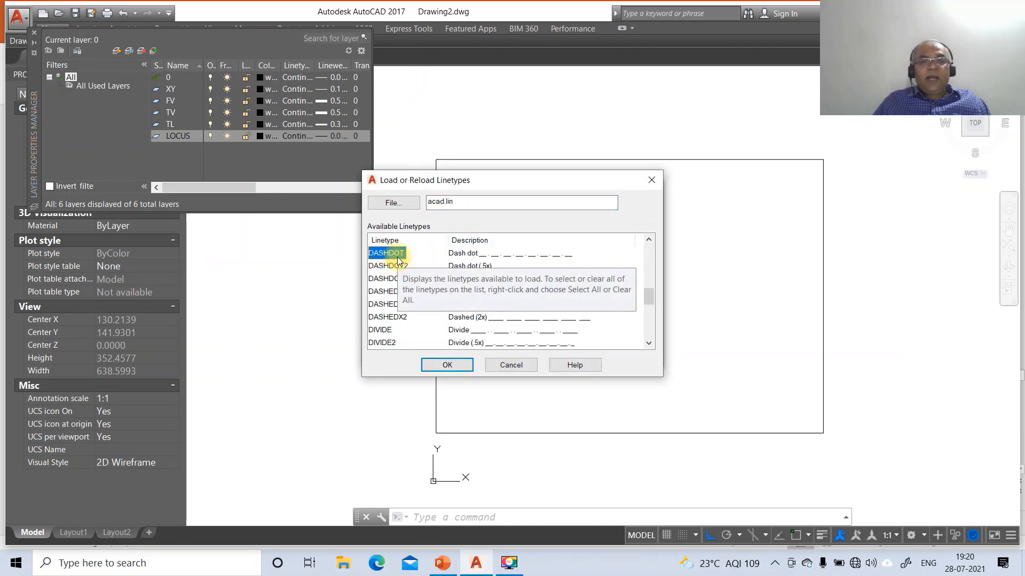
{"action": "left_click", "coordinate": [443, 365]}
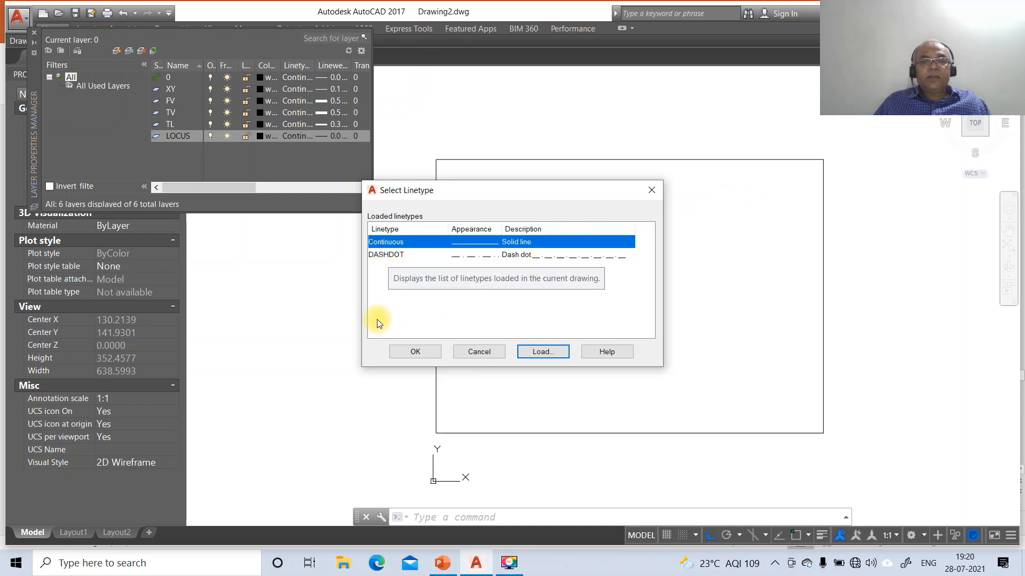
{"action": "left_click", "coordinate": [376, 255]}
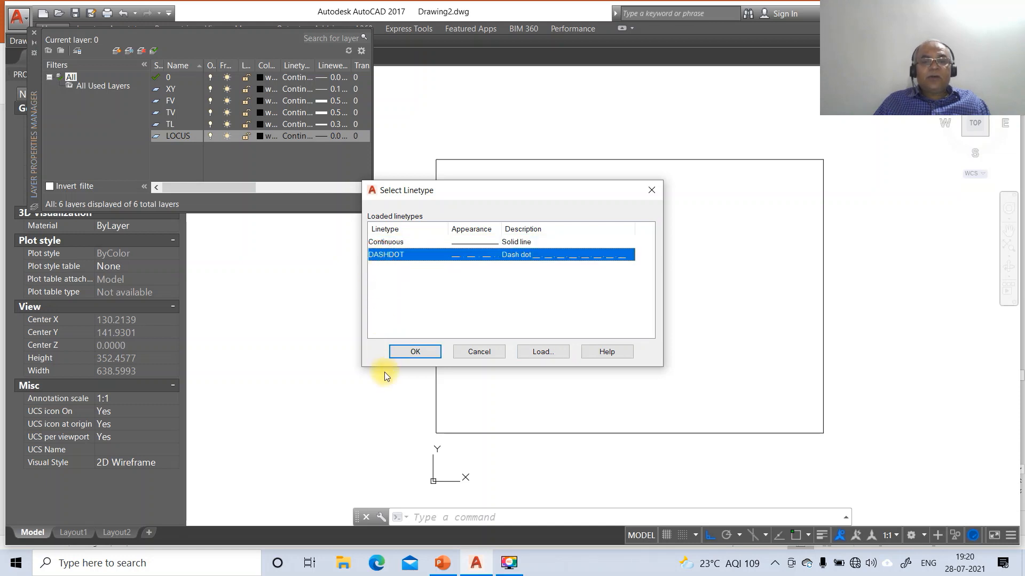
{"action": "left_click", "coordinate": [413, 354]}
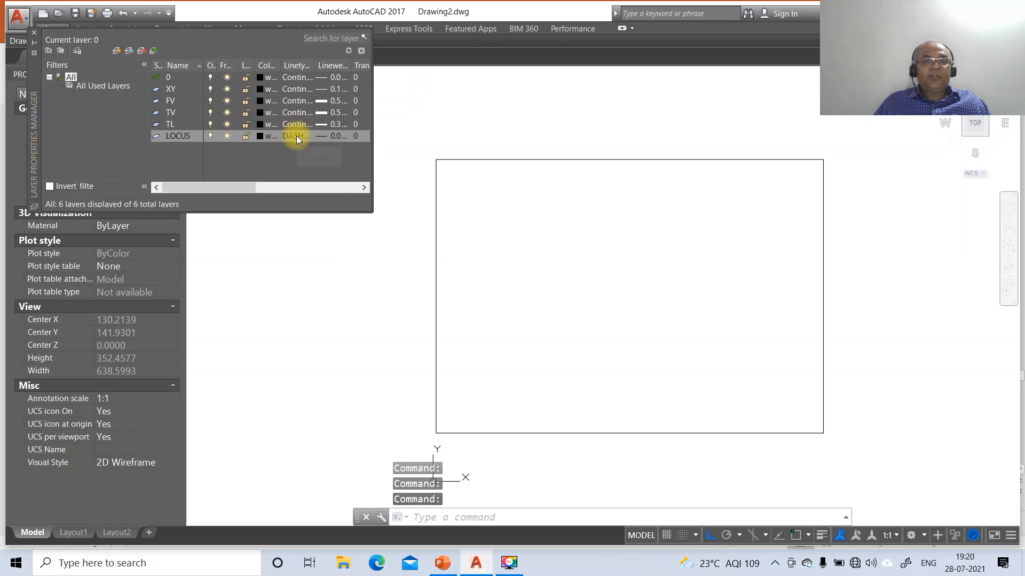
Step: Set the colour of layer TL to index 30 and of layer TV to red
{"action": "left_click", "coordinate": [262, 126]}
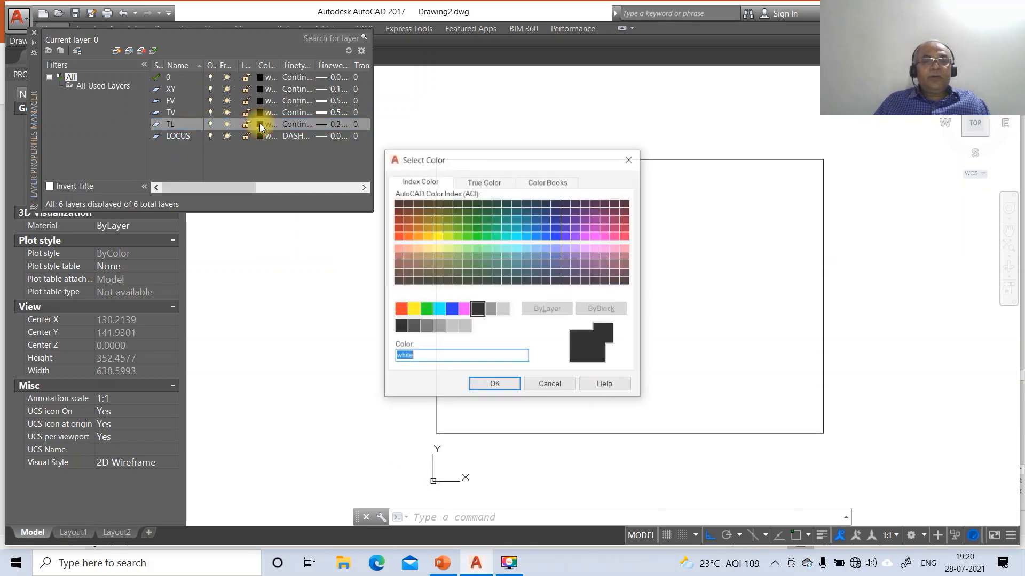
{"action": "left_click", "coordinate": [414, 237]}
{"action": "left_click", "coordinate": [492, 384]}
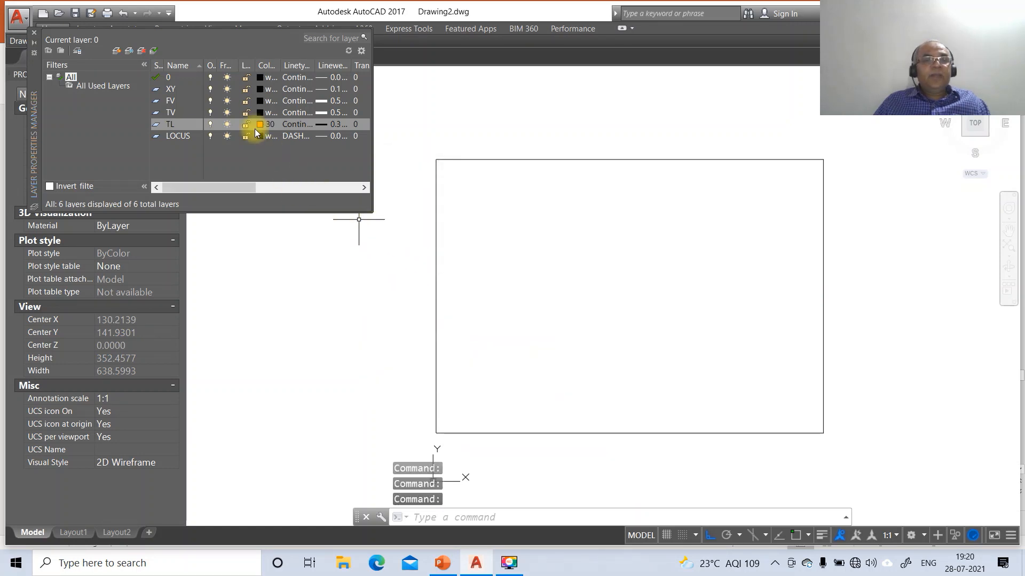
{"action": "left_click", "coordinate": [262, 112]}
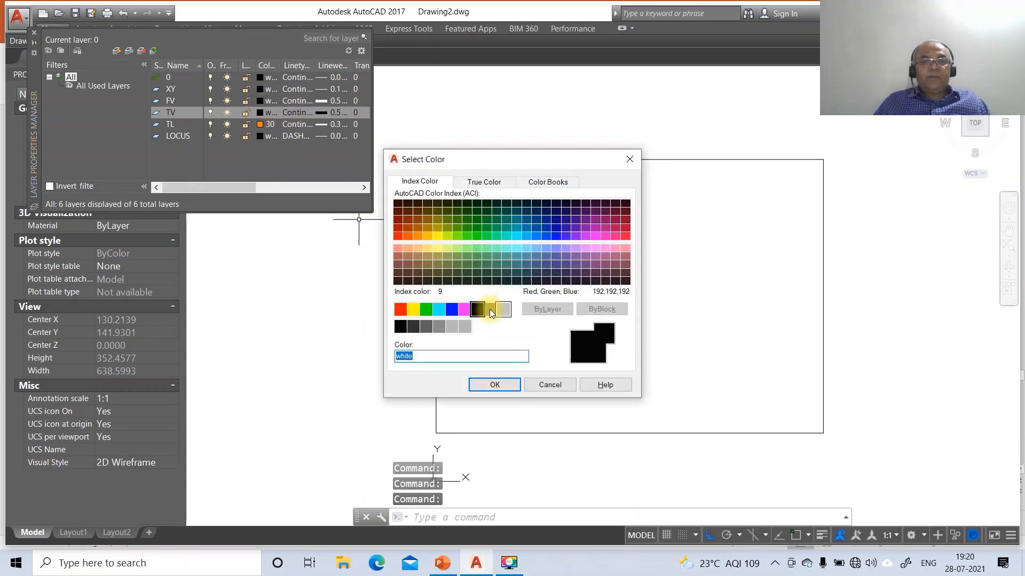
{"action": "left_click", "coordinate": [401, 309]}
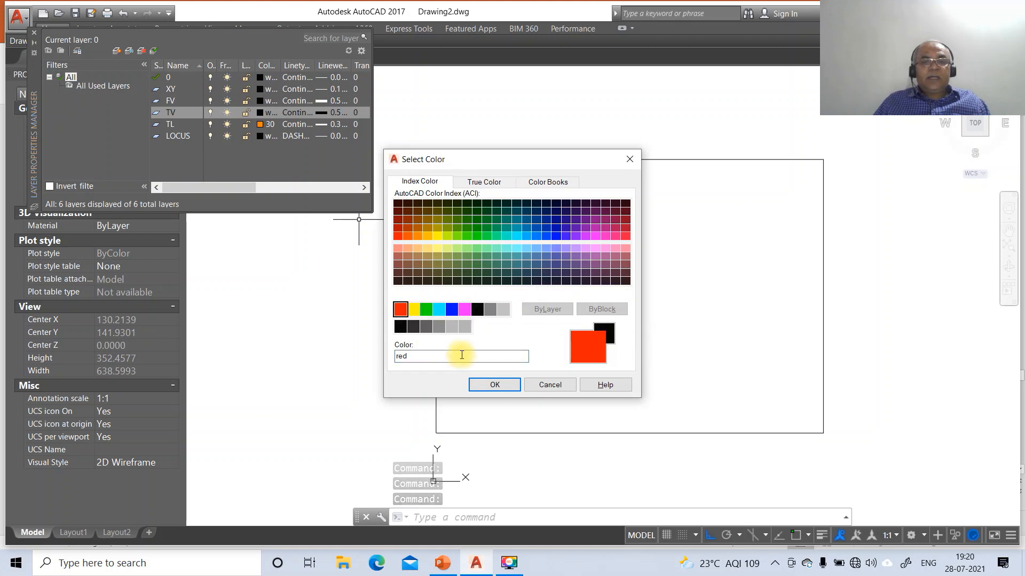
{"action": "left_click", "coordinate": [493, 384]}
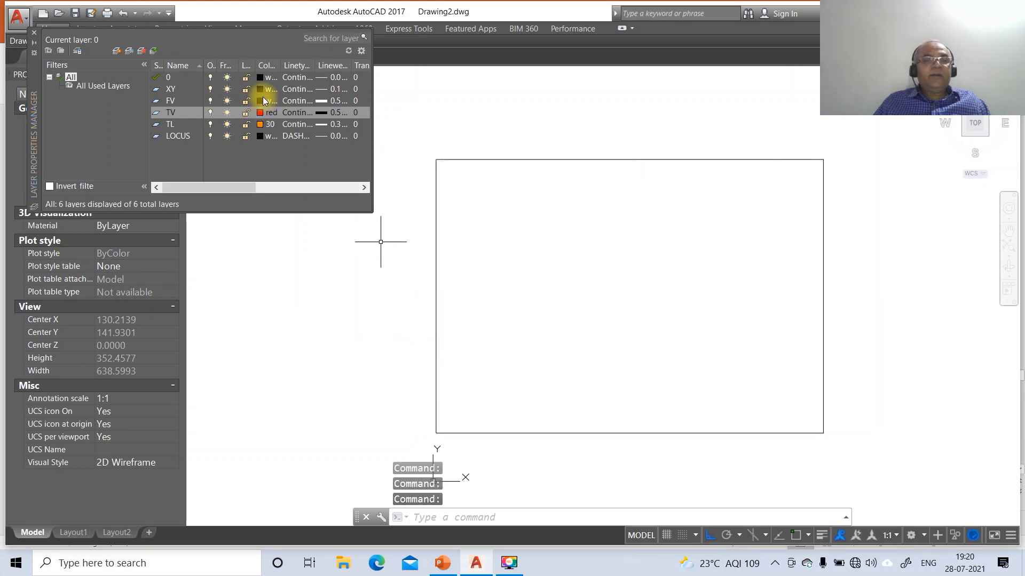
Step: Set the colour of layer FV to magenta and close the layer manager
{"action": "left_click", "coordinate": [262, 101]}
{"action": "left_click", "coordinate": [464, 309]}
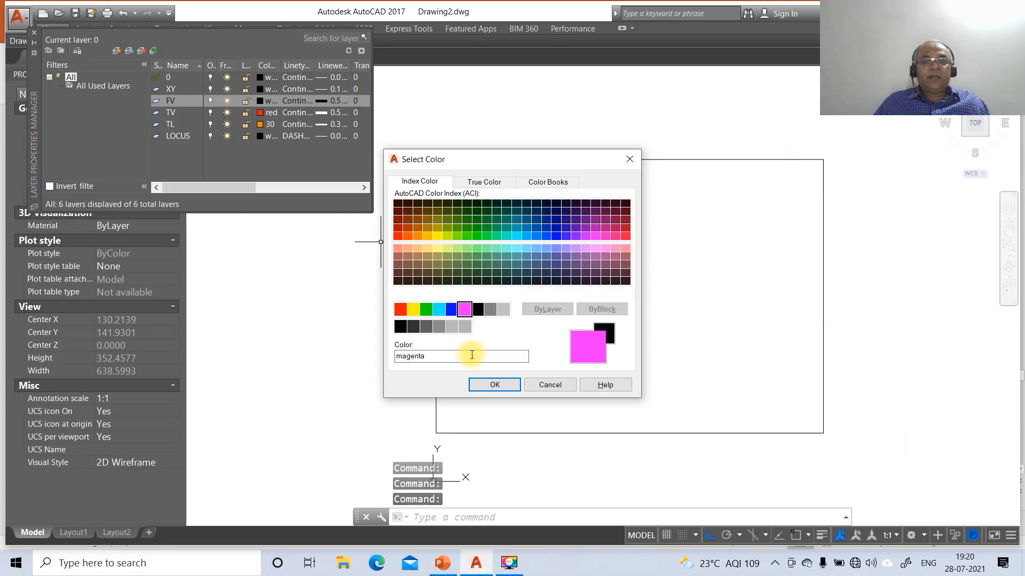
{"action": "left_click", "coordinate": [483, 384]}
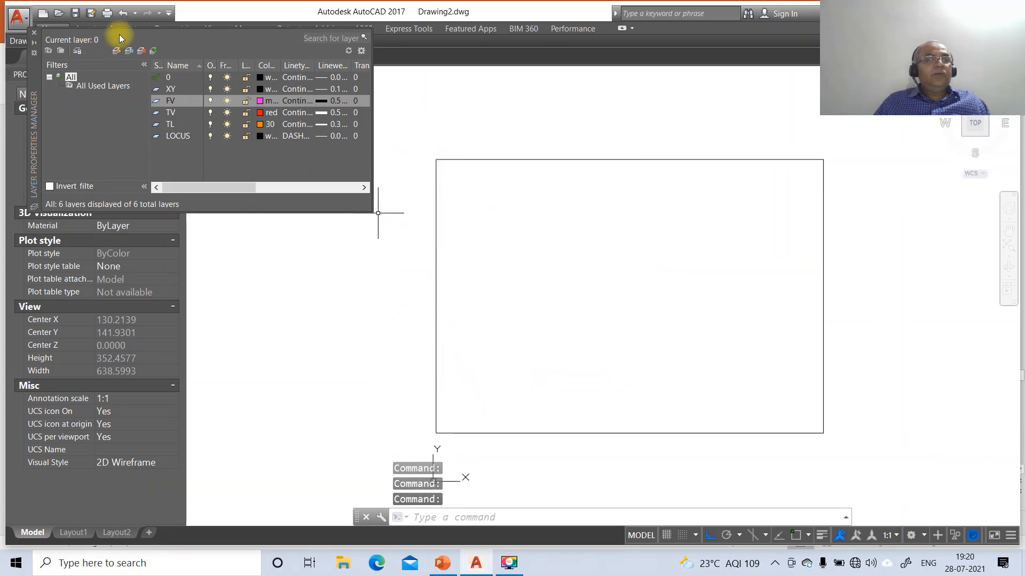
{"action": "left_click", "coordinate": [18, 40]}
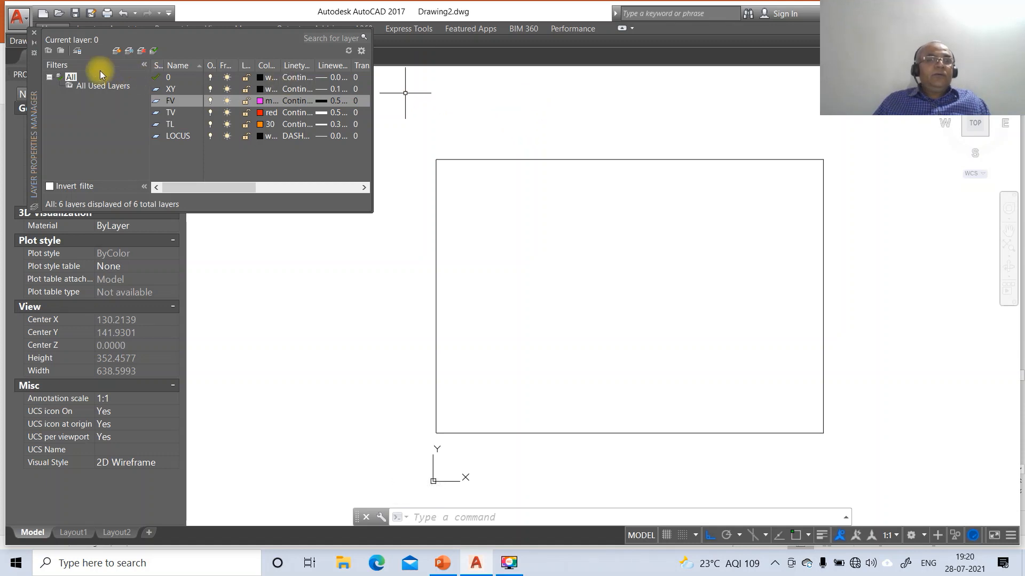
{"action": "left_click", "coordinate": [33, 33]}
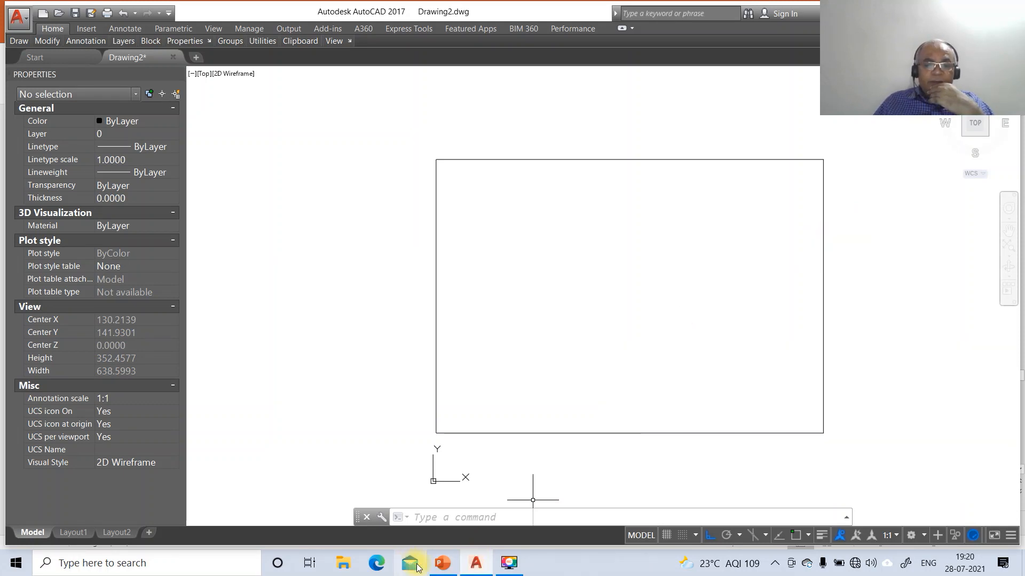
Step: Switch to the PowerPoint slides to read problem 68 on straight line PQ, and return to AutoCAD
{"action": "left_click", "coordinate": [443, 564]}
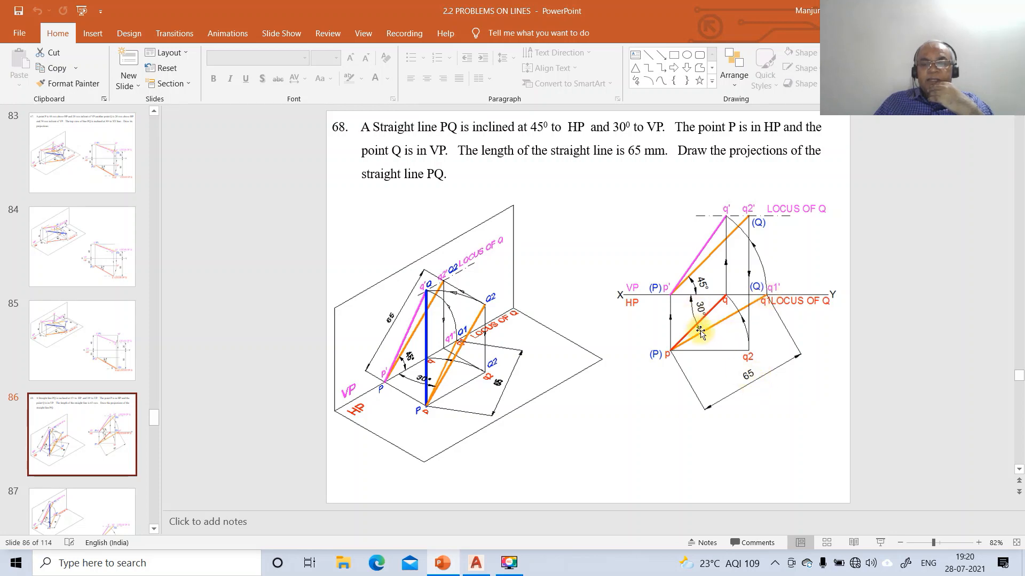
{"action": "mouse_move", "coordinate": [445, 566]}
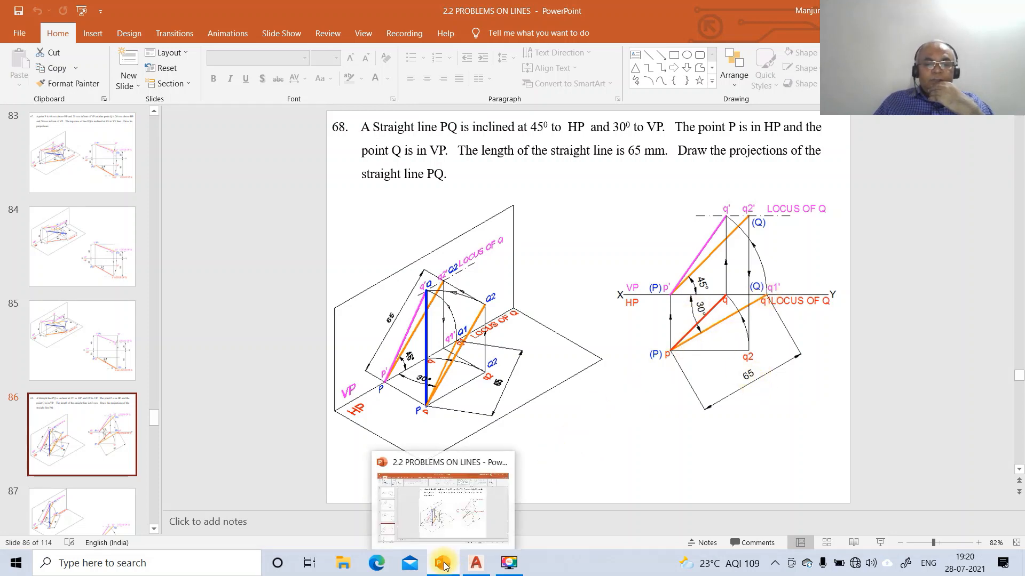
{"action": "left_click", "coordinate": [476, 563]}
Step: Draw a horizontal reference line across the middle of the sheet frame, ending short of both side edges
{"action": "type", "text": "L"}
{"action": "key", "text": "Return"}
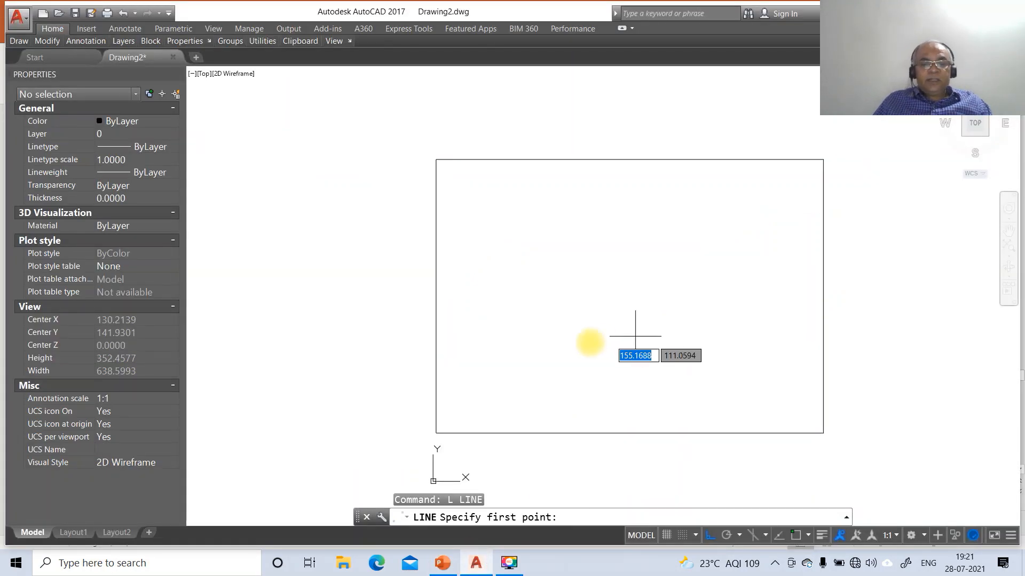
{"action": "left_click", "coordinate": [465, 294]}
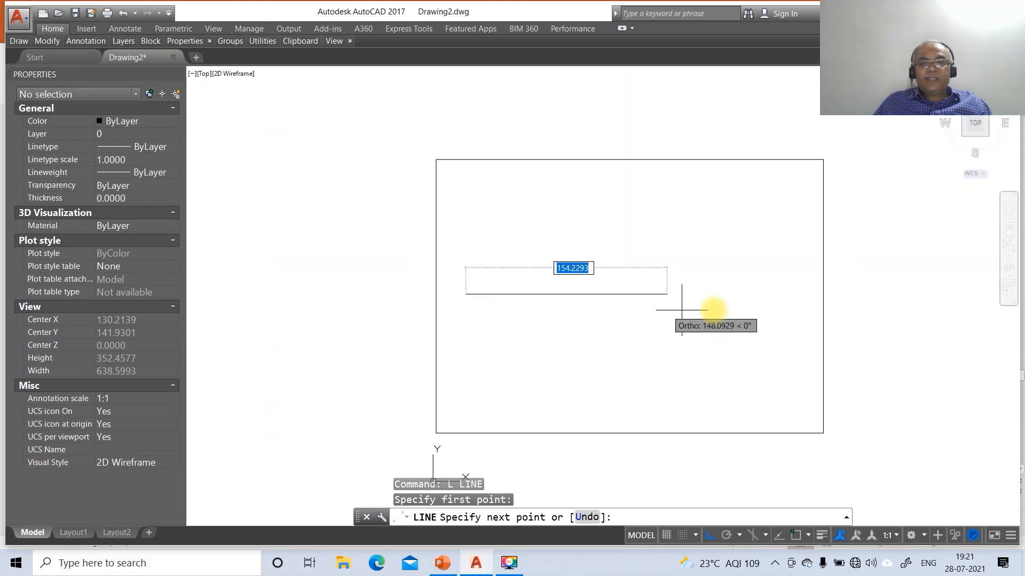
{"action": "left_click", "coordinate": [790, 307]}
{"action": "key", "text": "Return"}
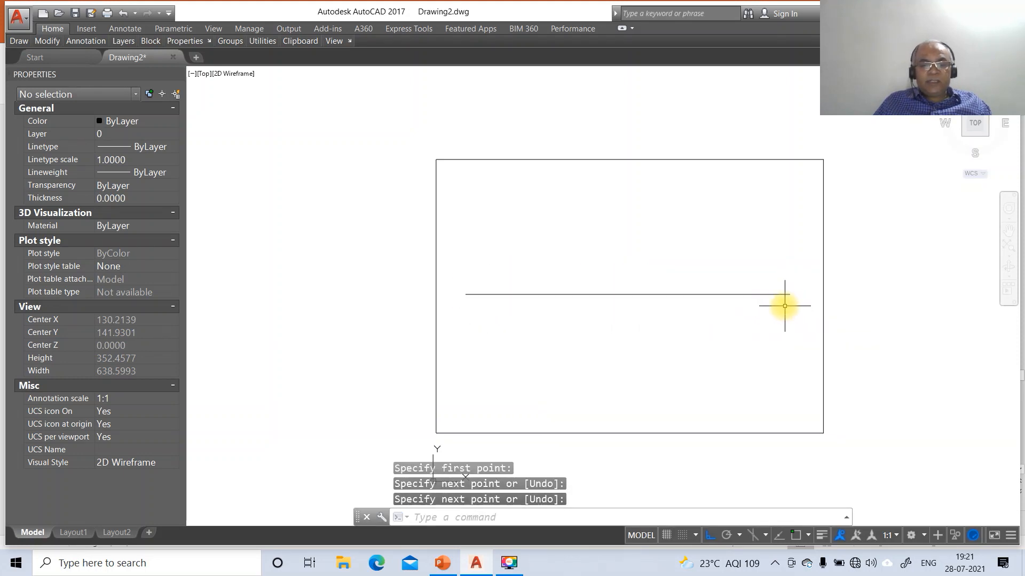
{"action": "type", "text": "N"}
{"action": "key", "text": "Escape"}
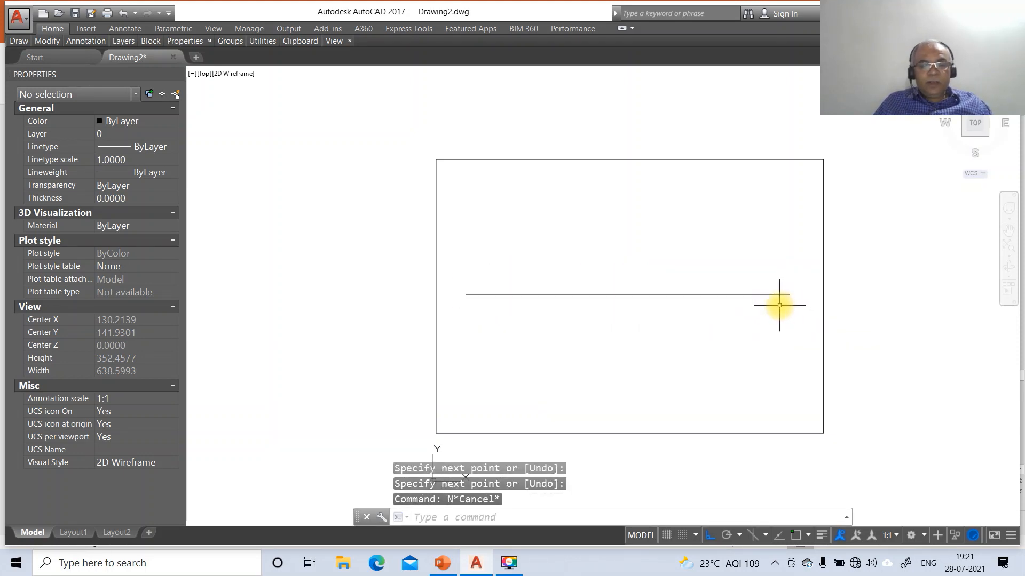
Step: Draw a line from a nearest-snapped point near the middle of the reference line, 65 long at -150 degrees
{"action": "key", "text": "Return"}
{"action": "type", "text": "NEA"}
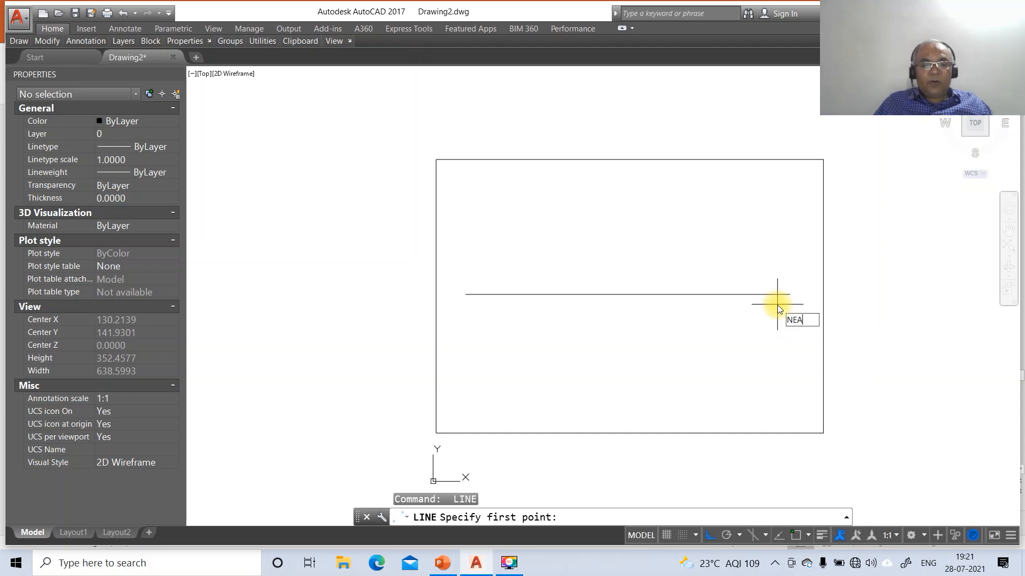
{"action": "key", "text": "Return"}
{"action": "left_click", "coordinate": [632, 294]}
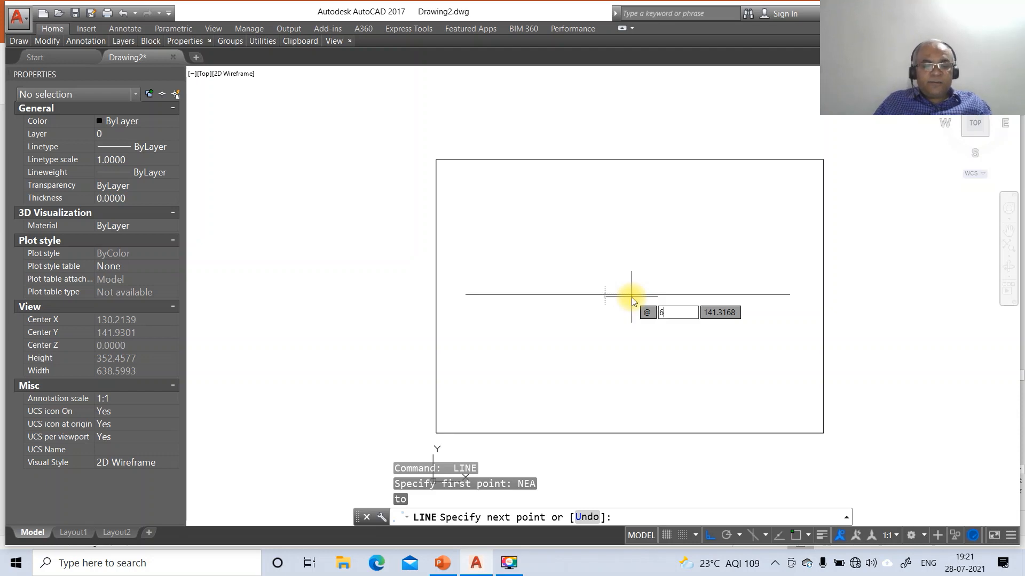
{"action": "type", "text": "65<"}
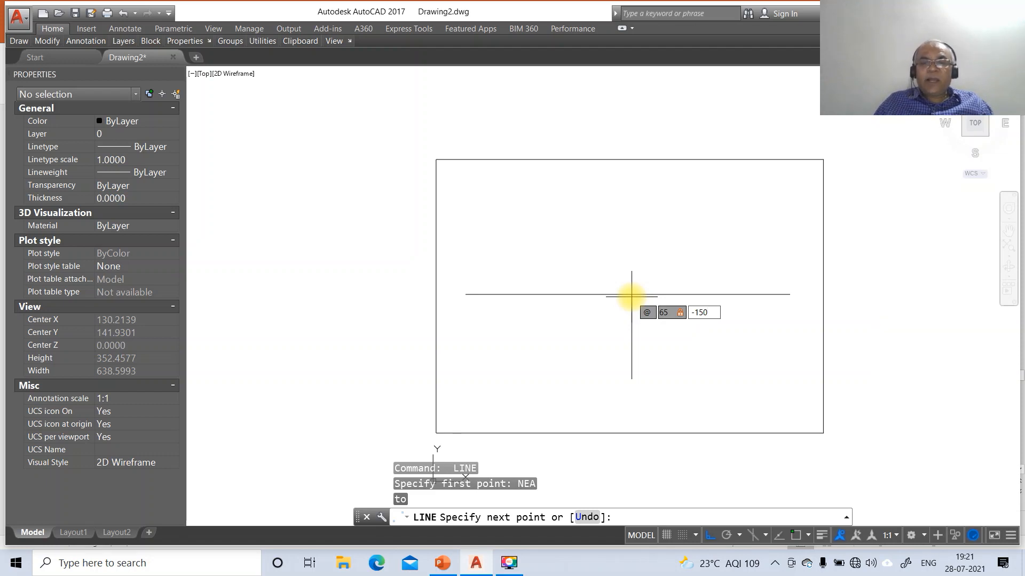
{"action": "type", "text": "-150"}
{"action": "key", "text": "Return"}
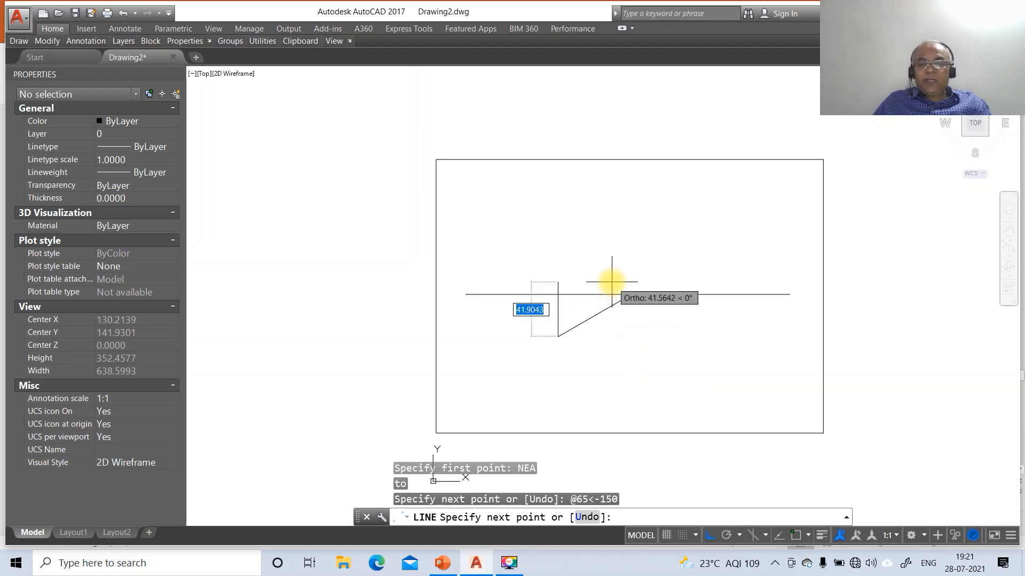
Step: Continue the line from the lower end of the 65-long slanted line perpendicular to the reference line
{"action": "type", "text": "PER"}
{"action": "key", "text": "Return"}
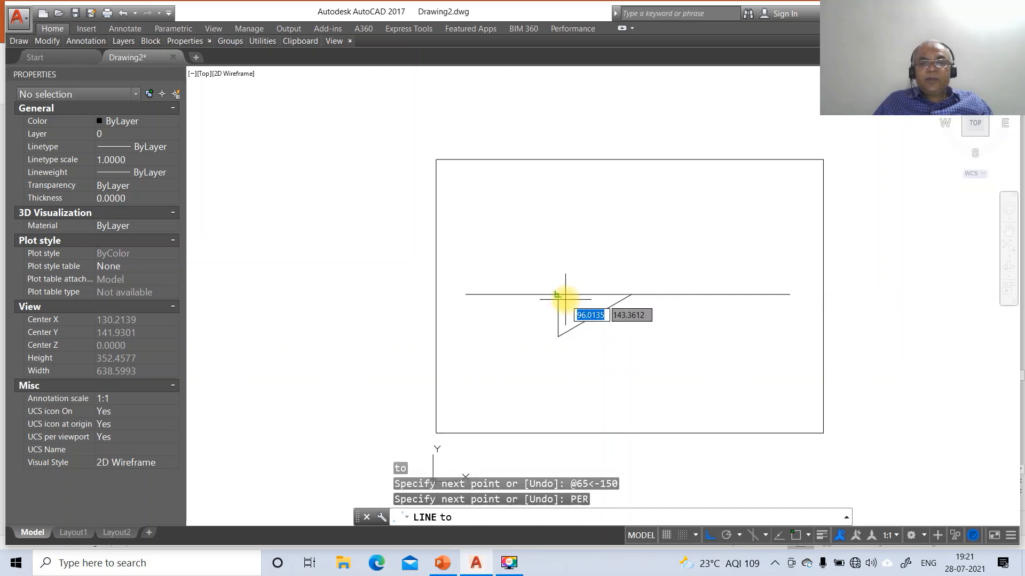
{"action": "left_click", "coordinate": [577, 284]}
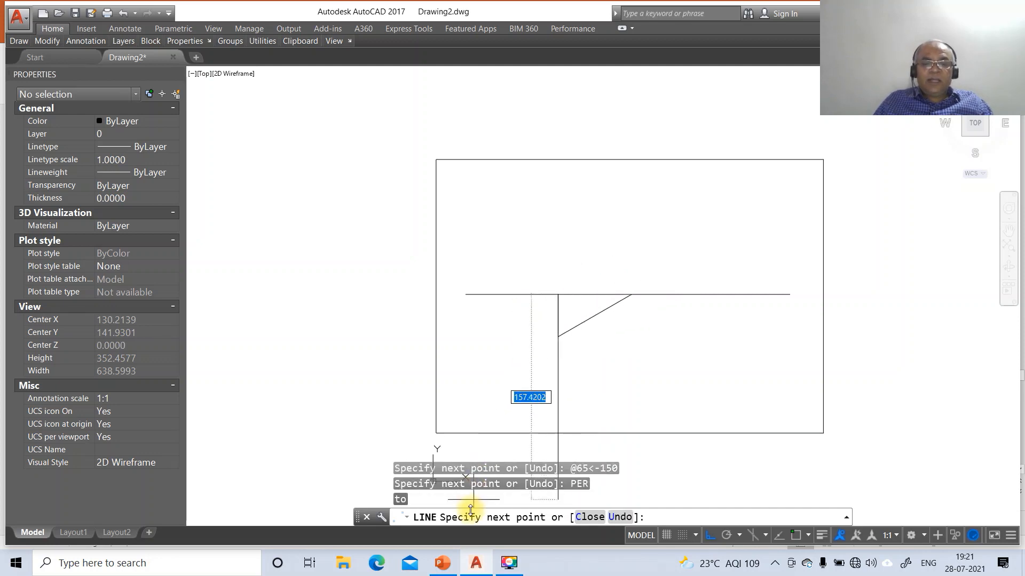
Step: Check the problem slide in PowerPoint, then continue the line in AutoCAD 65 long at 45 degrees and about 52 horizontally back towards the left
{"action": "left_click", "coordinate": [444, 561]}
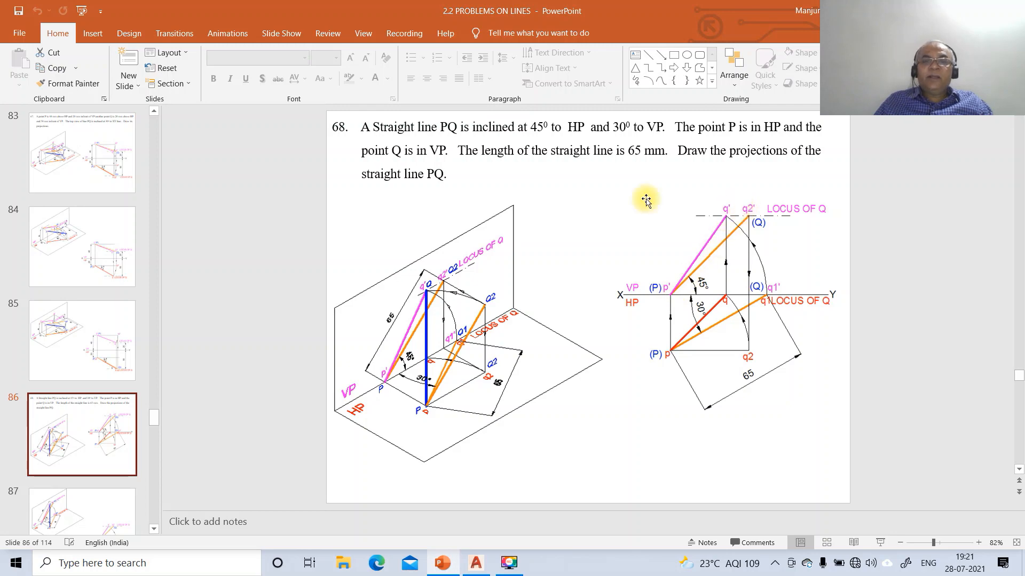
{"action": "left_click", "coordinate": [440, 564]}
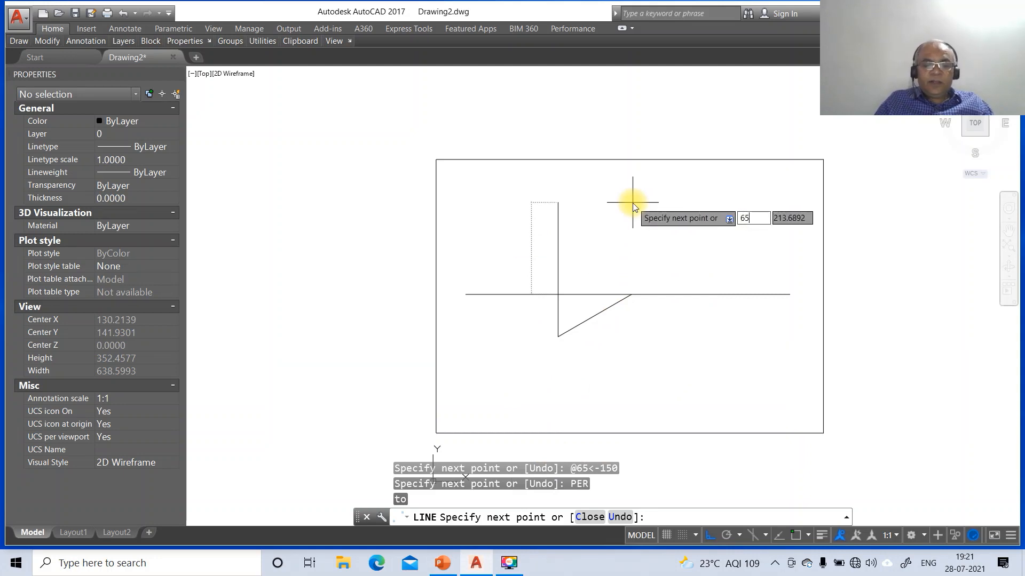
{"action": "key", "text": "Tab"}
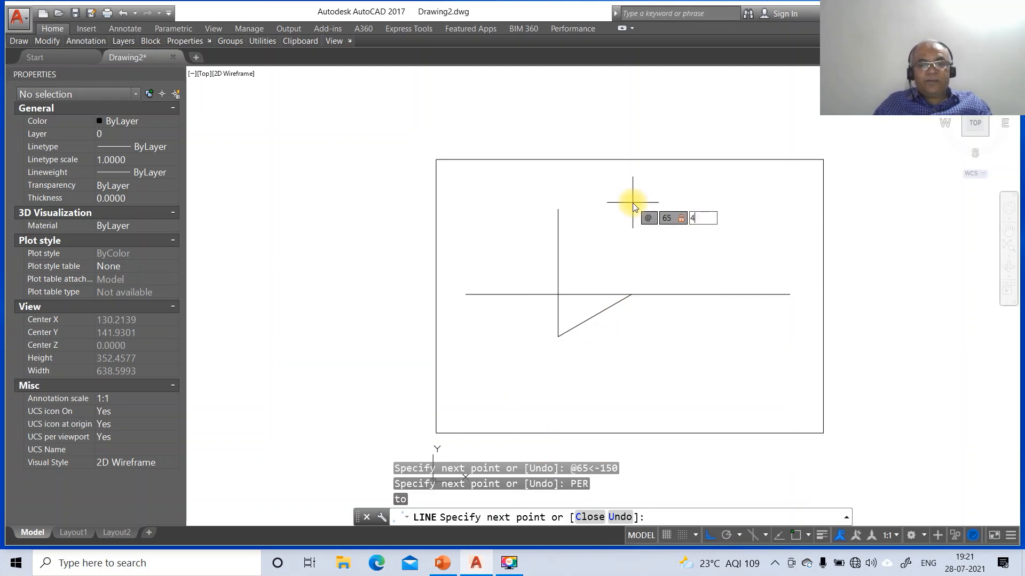
{"action": "type", "text": "45"}
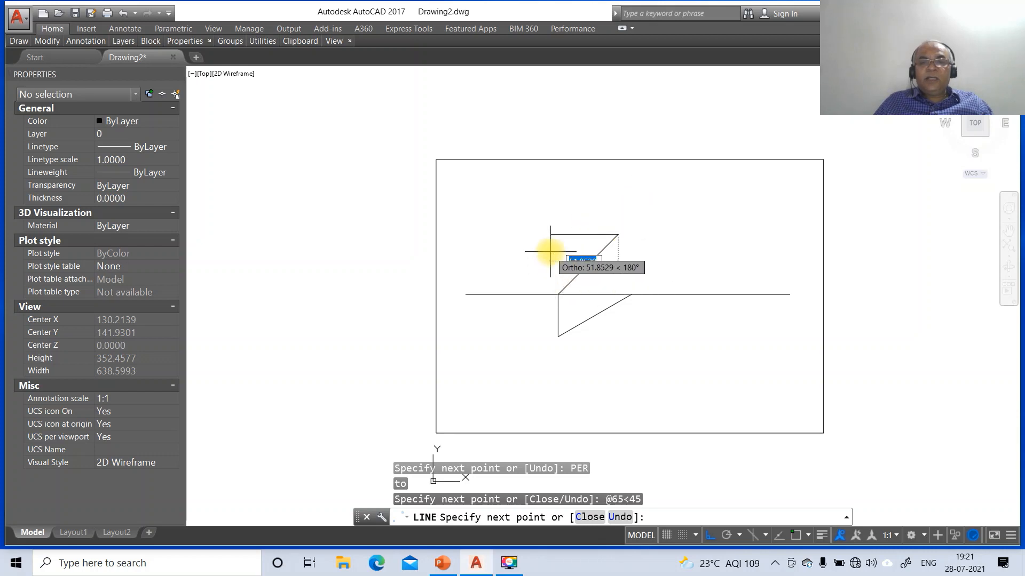
{"action": "key", "text": "Return"}
{"action": "key", "text": "Return"}
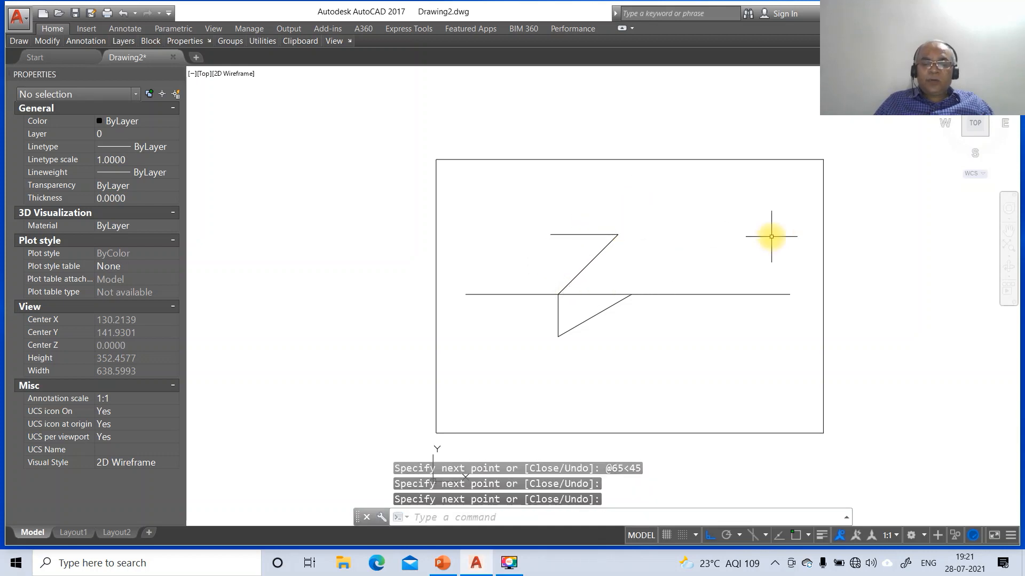
Step: Extend the upper horizontal line to the right edge of the sheet frame
{"action": "type", "text": "EX"}
{"action": "key", "text": "Return"}
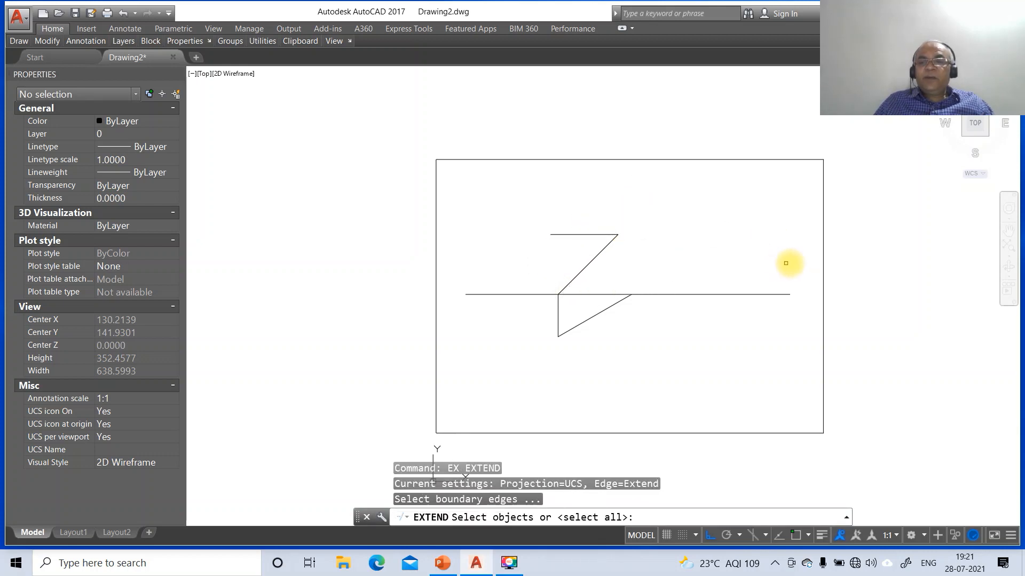
{"action": "left_click", "coordinate": [823, 267]}
{"action": "key", "text": "Return"}
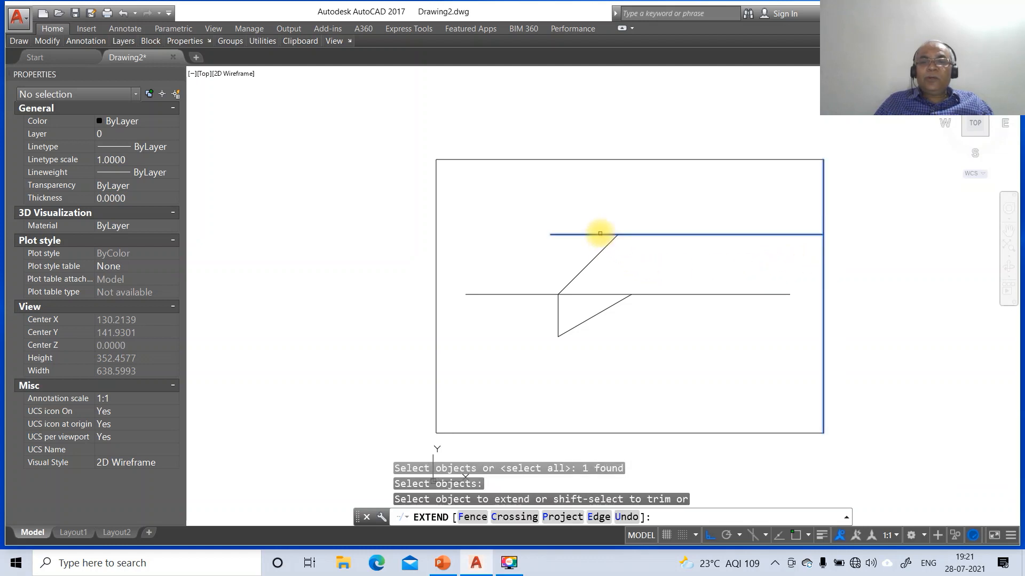
{"action": "left_click", "coordinate": [600, 234]}
{"action": "key", "text": "Return"}
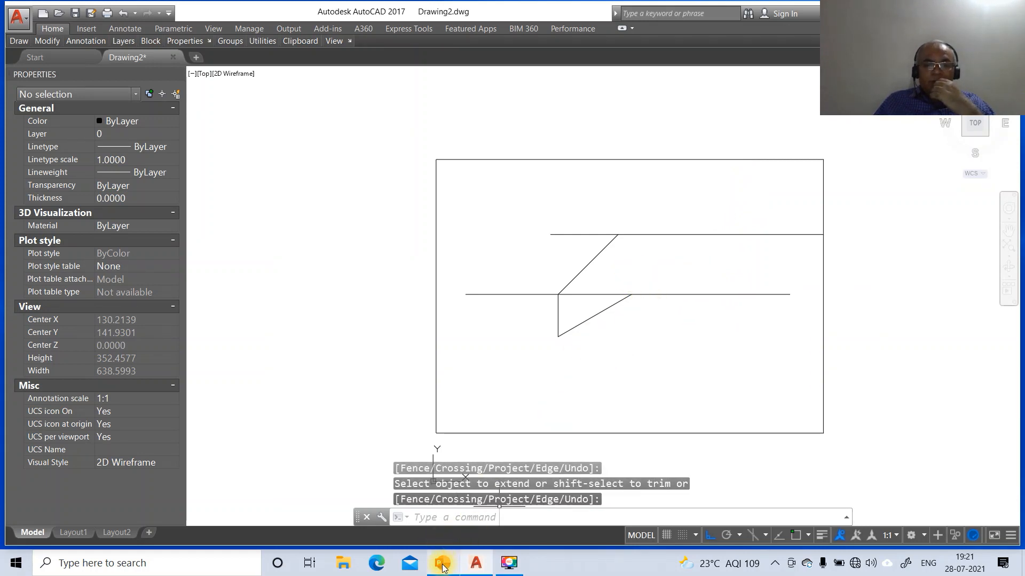
Step: Recheck the PowerPoint slide, then in AutoCAD draw a circle centred at the perpendicular's foot through the slanted lower line's end on the reference line
{"action": "mouse_move", "coordinate": [442, 565]}
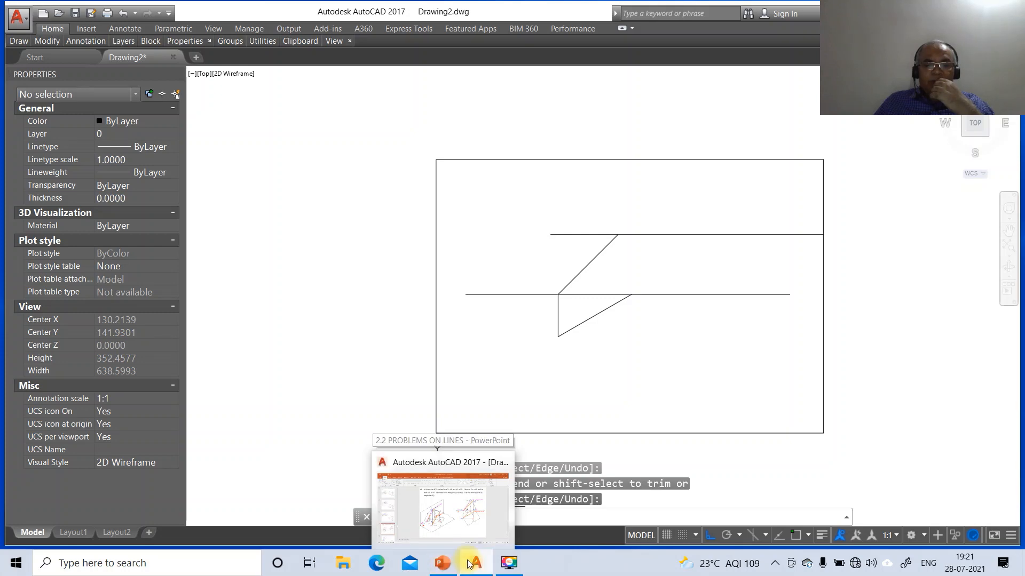
{"action": "left_click", "coordinate": [442, 562]}
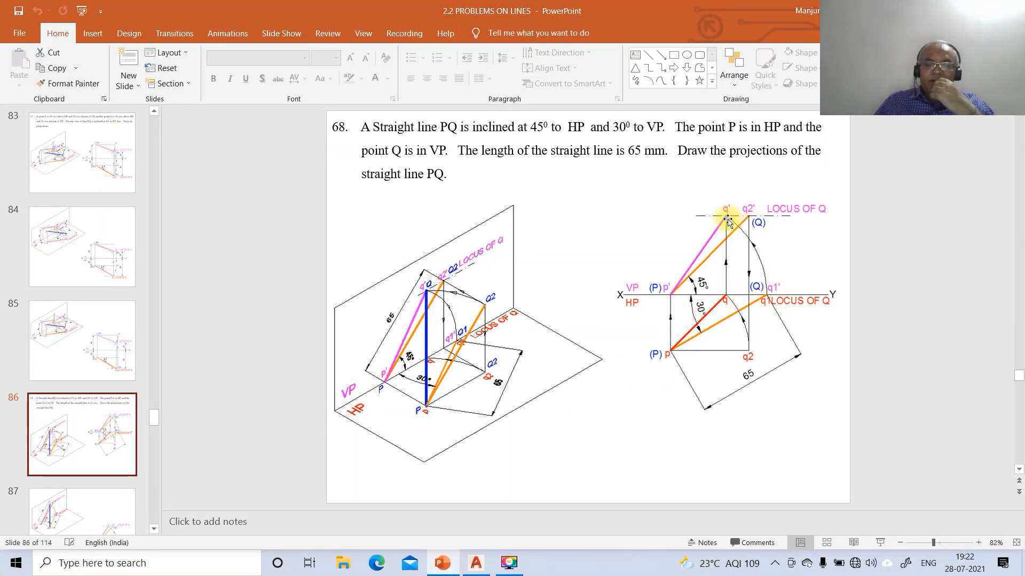
{"action": "left_click", "coordinate": [475, 563]}
{"action": "key", "text": "Escape"}
{"action": "type", "text": "c"}
{"action": "key", "text": "Return"}
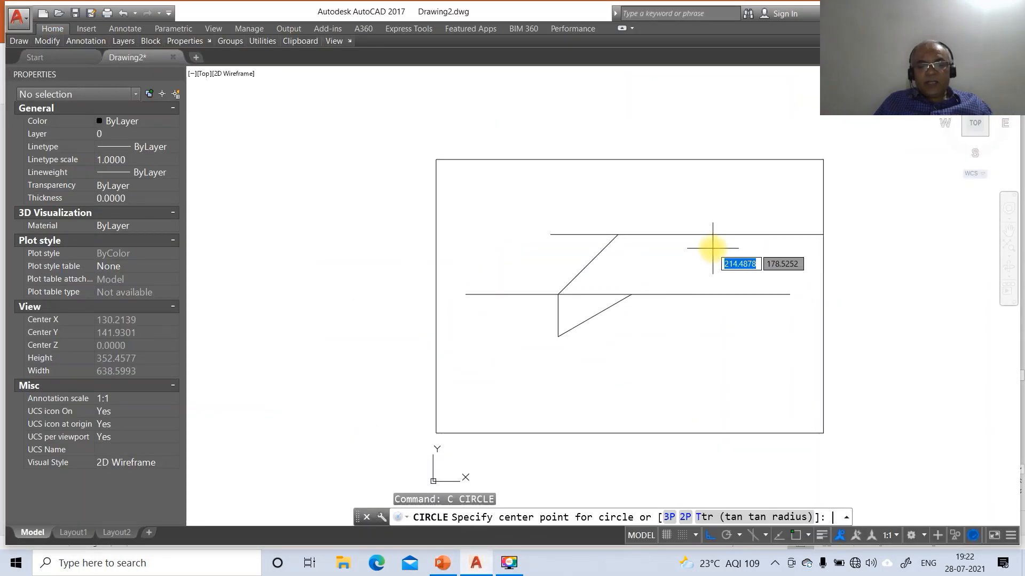
{"action": "type", "text": "int"}
{"action": "key", "text": "Return"}
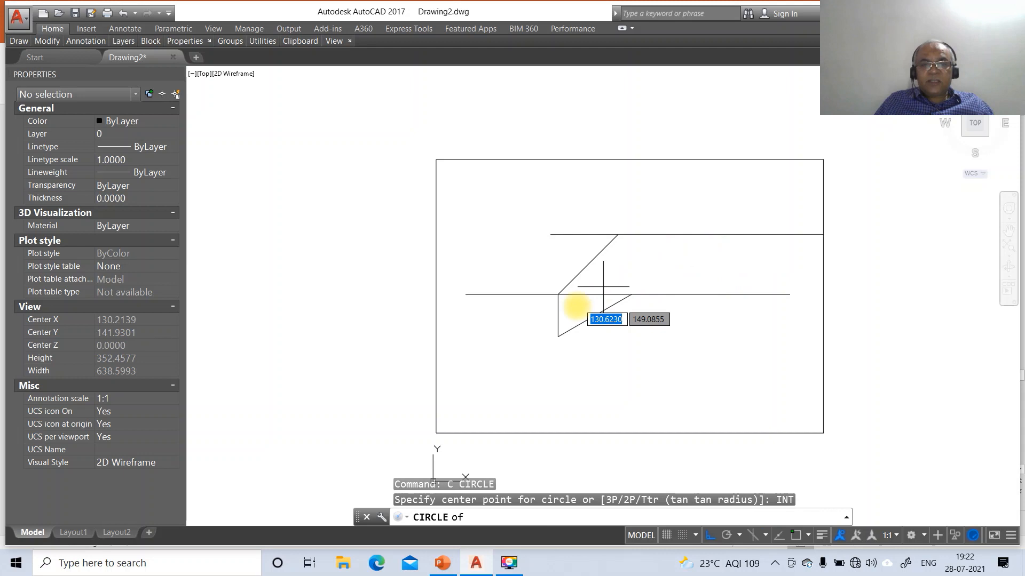
{"action": "left_click", "coordinate": [558, 294]}
{"action": "type", "text": "int"}
{"action": "key", "text": "Return"}
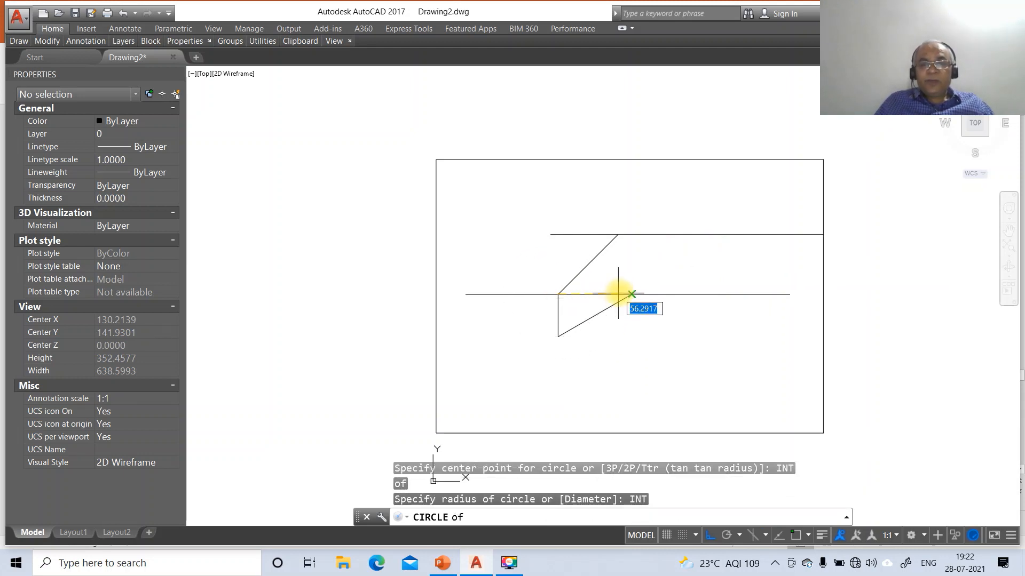
{"action": "left_click", "coordinate": [631, 294]}
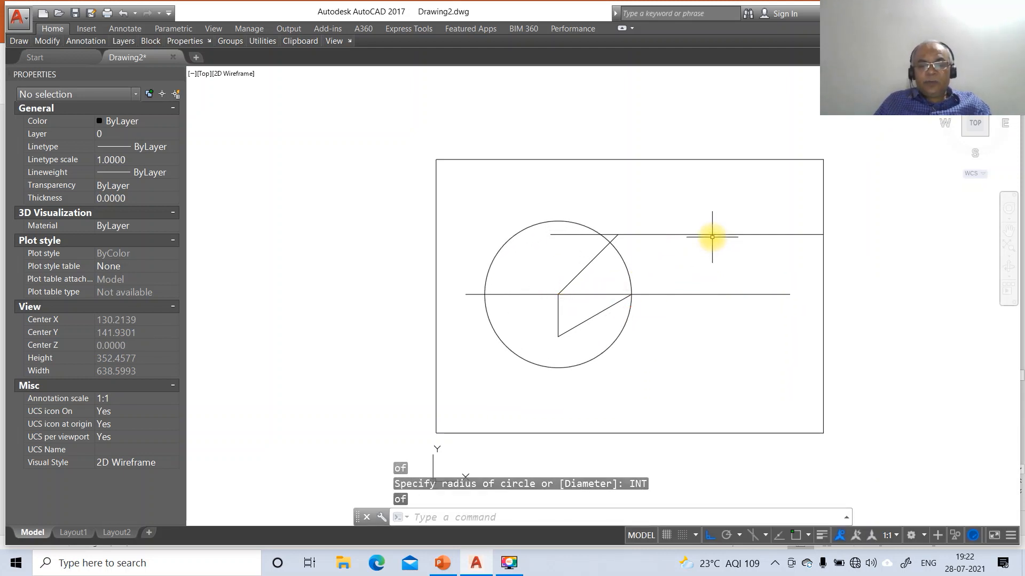
Step: Draw a line from the circle's centre to the circle's right-hand intersection with the upper horizontal line
{"action": "type", "text": "l"}
{"action": "key", "text": "Return"}
{"action": "type", "text": "int:"}
{"action": "key", "text": "Return"}
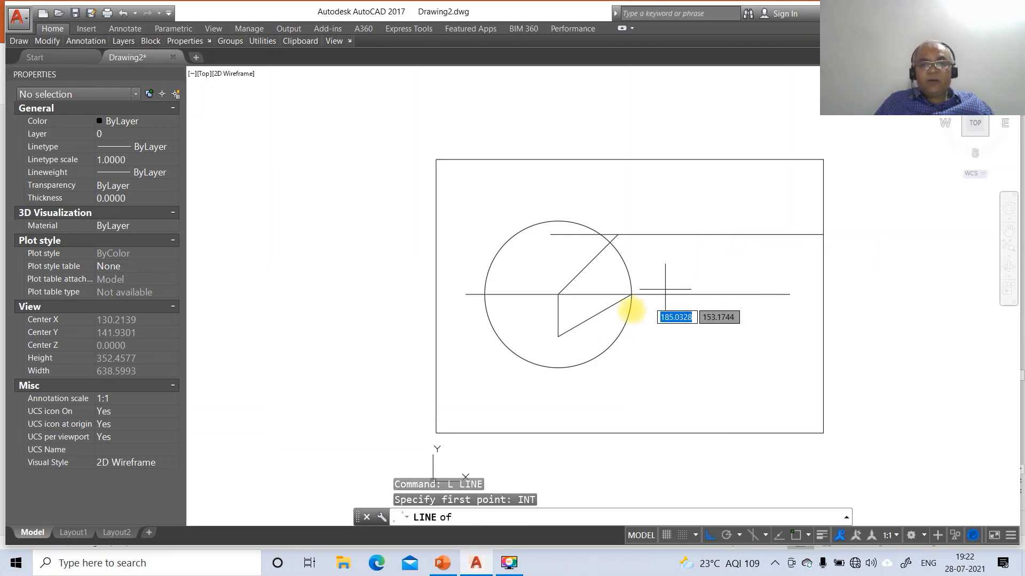
{"action": "left_click", "coordinate": [558, 294]}
{"action": "type", "text": "in"}
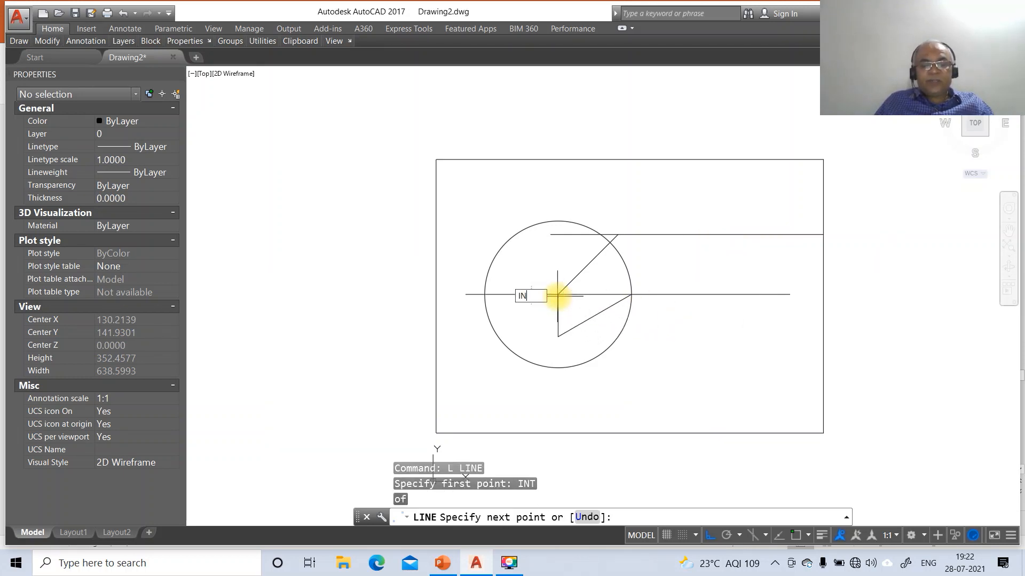
{"action": "type", "text": "t"}
{"action": "key", "text": "Return"}
{"action": "left_click", "coordinate": [601, 234]}
{"action": "key", "text": "Return"}
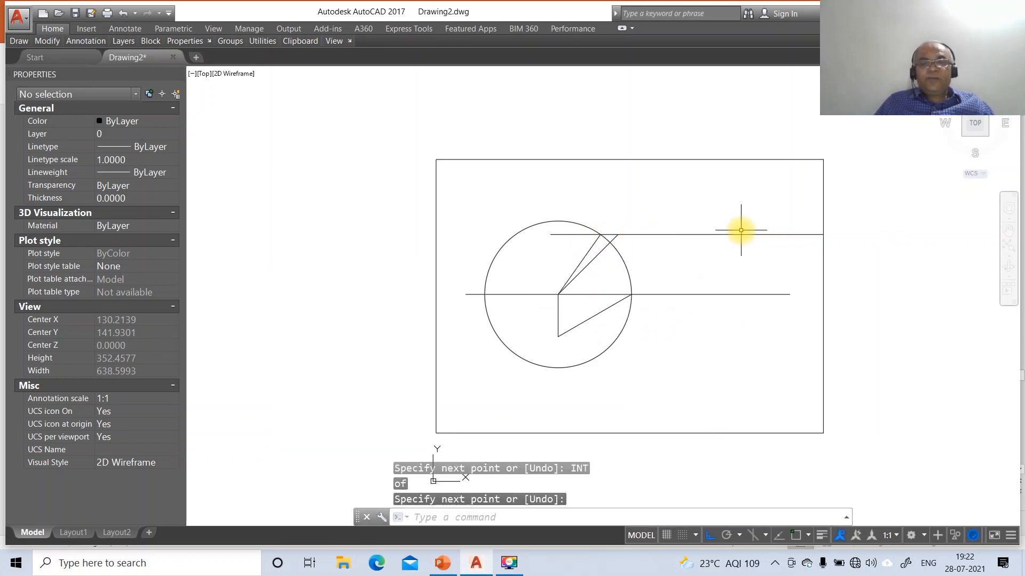
Step: Trim the circle's lower and upper parts using the new inclined line and the reference line as cutting edges
{"action": "type", "text": "TR"}
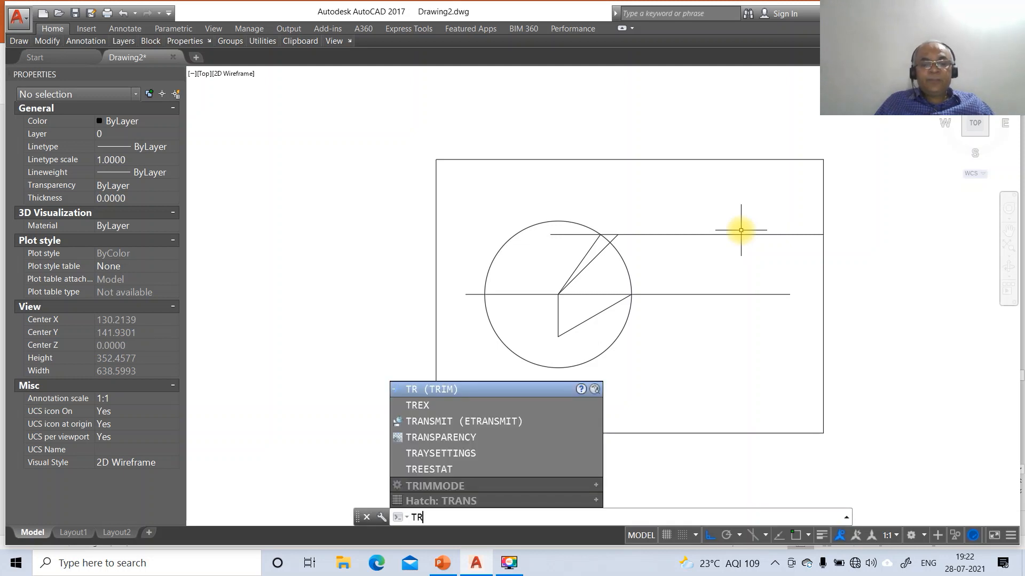
{"action": "key", "text": "Return"}
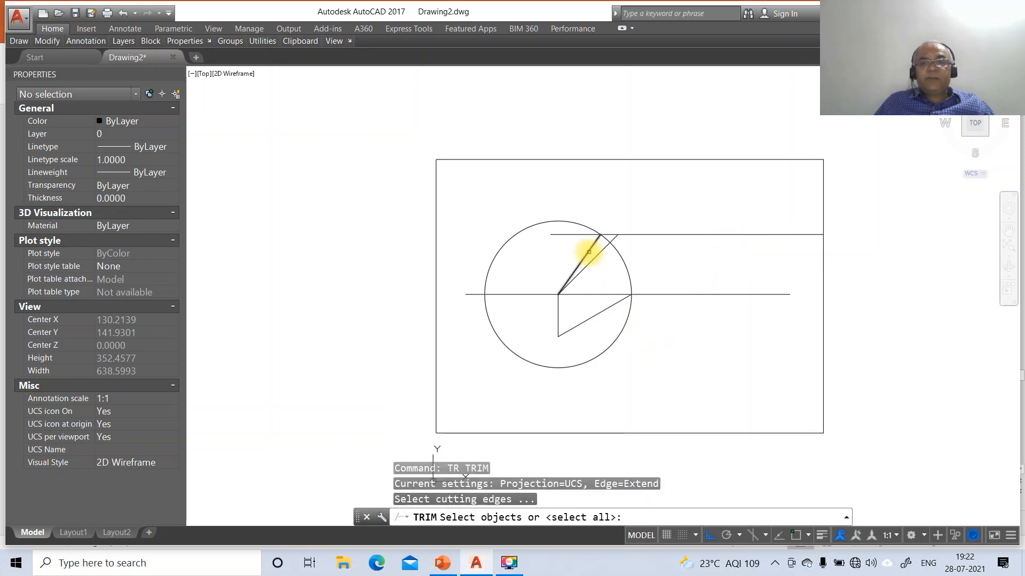
{"action": "left_click", "coordinate": [589, 251]}
{"action": "left_click", "coordinate": [608, 293]}
{"action": "key", "text": "Return"}
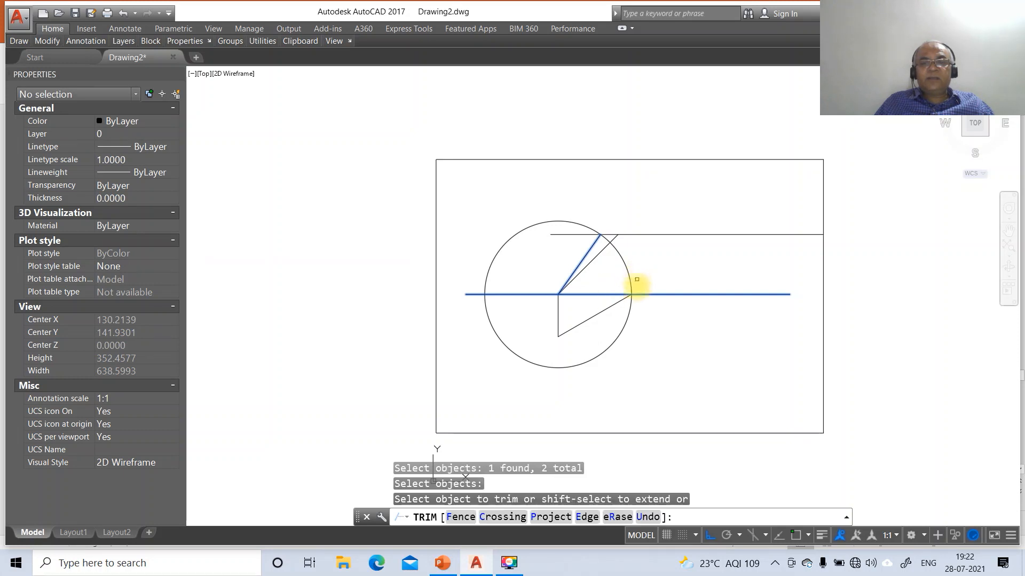
{"action": "left_click", "coordinate": [630, 308]}
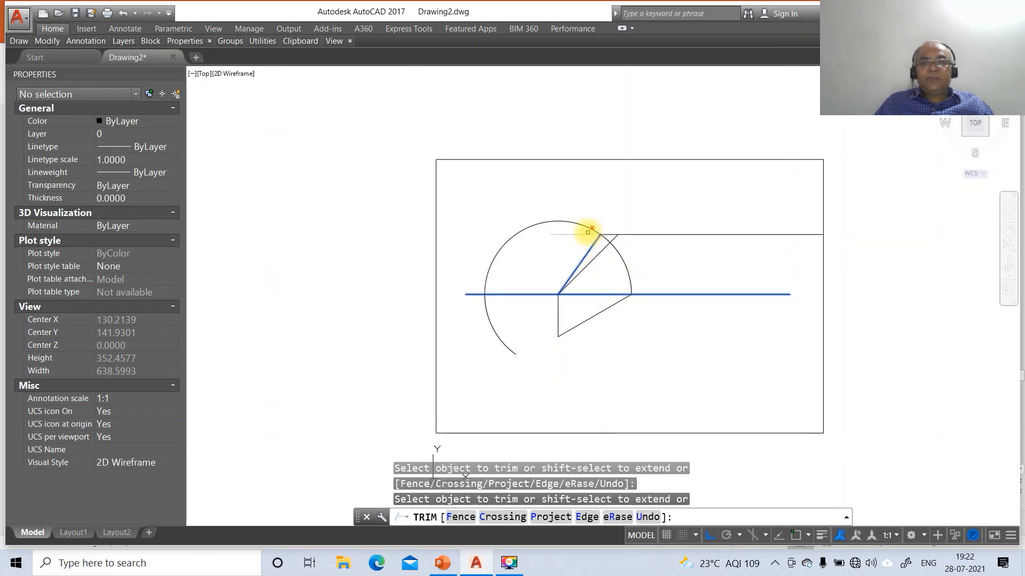
{"action": "left_click", "coordinate": [587, 225]}
{"action": "key", "text": "Return"}
Step: Erase the leftover arc piece below the left part of the reference line
{"action": "type", "text": "E"}
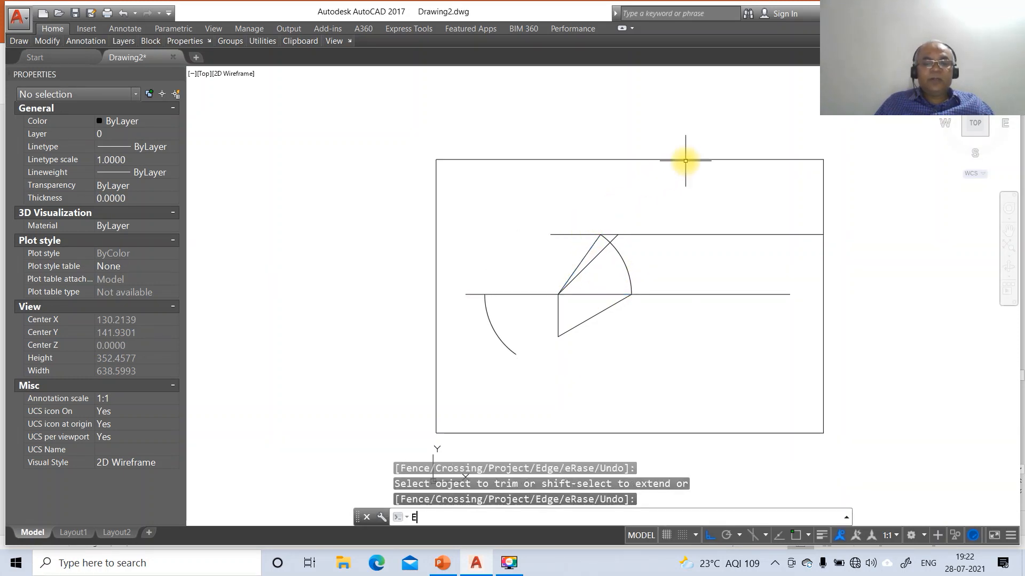
{"action": "key", "text": "Return"}
{"action": "left_click", "coordinate": [510, 348]}
{"action": "key", "text": "Return"}
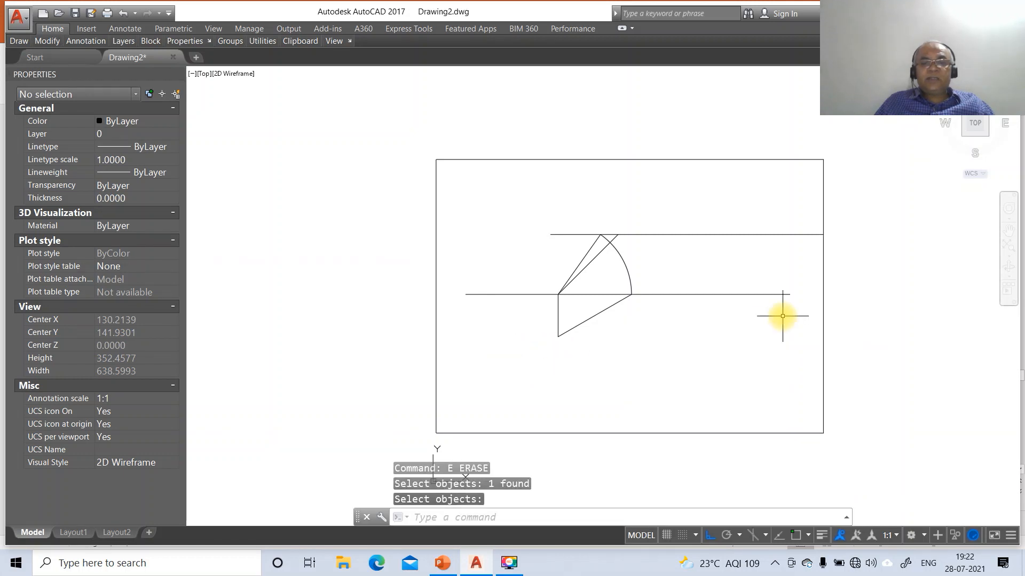
Step: Draw a horizontal line to the right from the corner below the reference line, ending short of the frame's right edge
{"action": "type", "text": "L"}
{"action": "key", "text": "Return"}
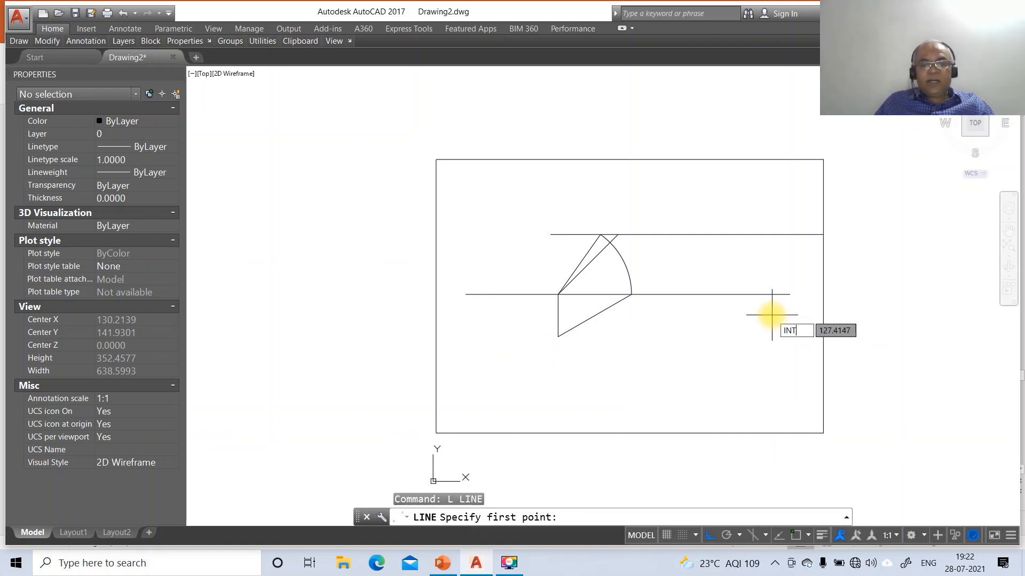
{"action": "type", "text": "INT"}
{"action": "key", "text": "Return"}
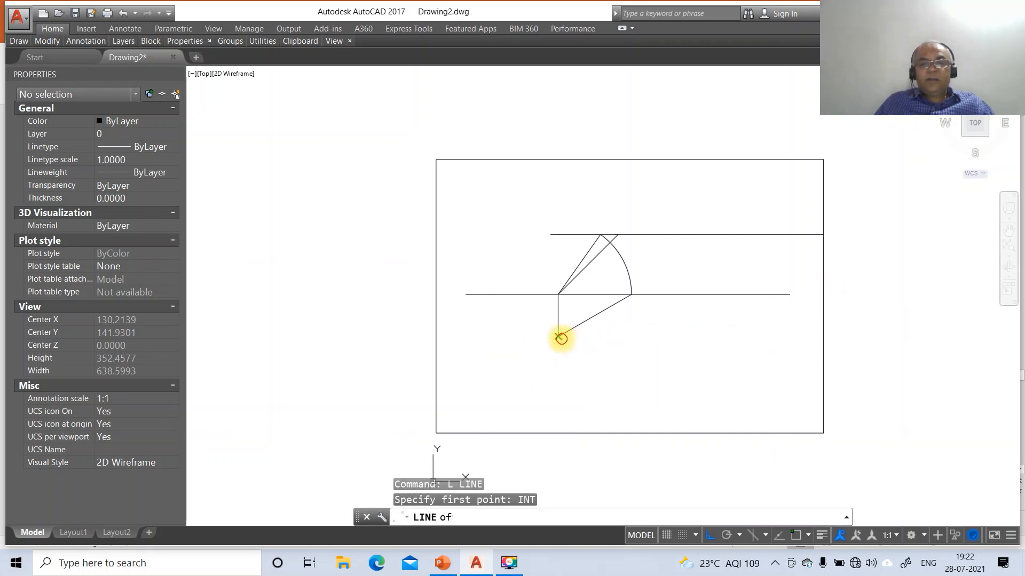
{"action": "left_click", "coordinate": [560, 336]}
{"action": "left_click", "coordinate": [762, 349]}
{"action": "key", "text": "Return"}
Step: Draw a projector from the upper end of the 45-degree line perpendicular to the lower horizontal line
{"action": "key", "text": "Return"}
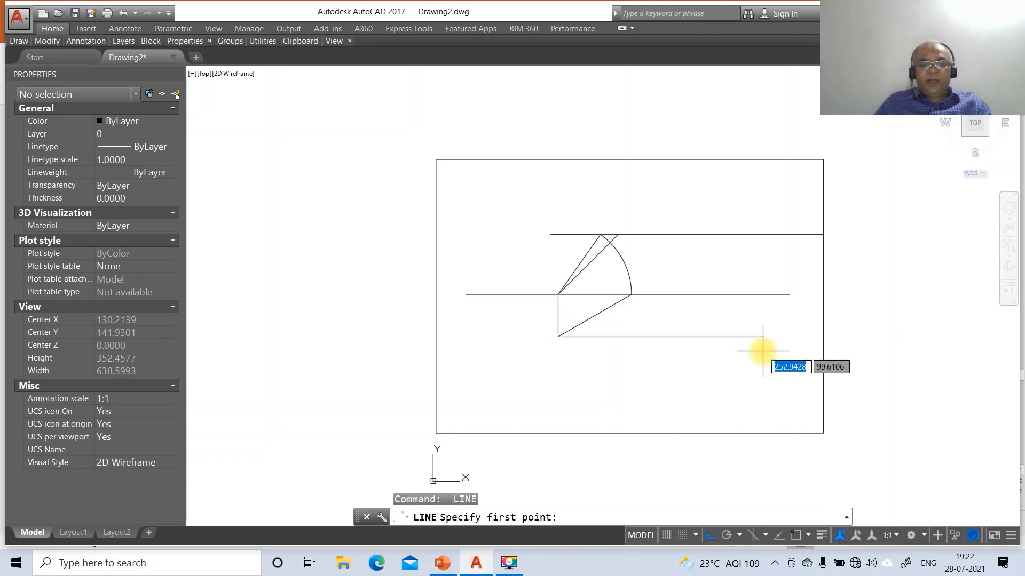
{"action": "key", "text": "Return"}
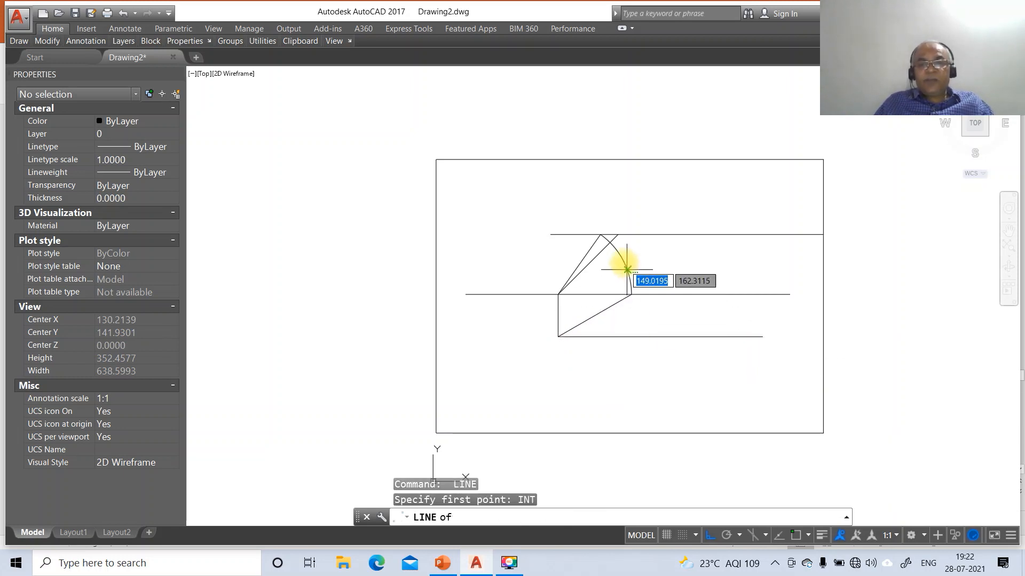
{"action": "left_click", "coordinate": [617, 235]}
{"action": "type", "text": "PER"}
{"action": "key", "text": "Return"}
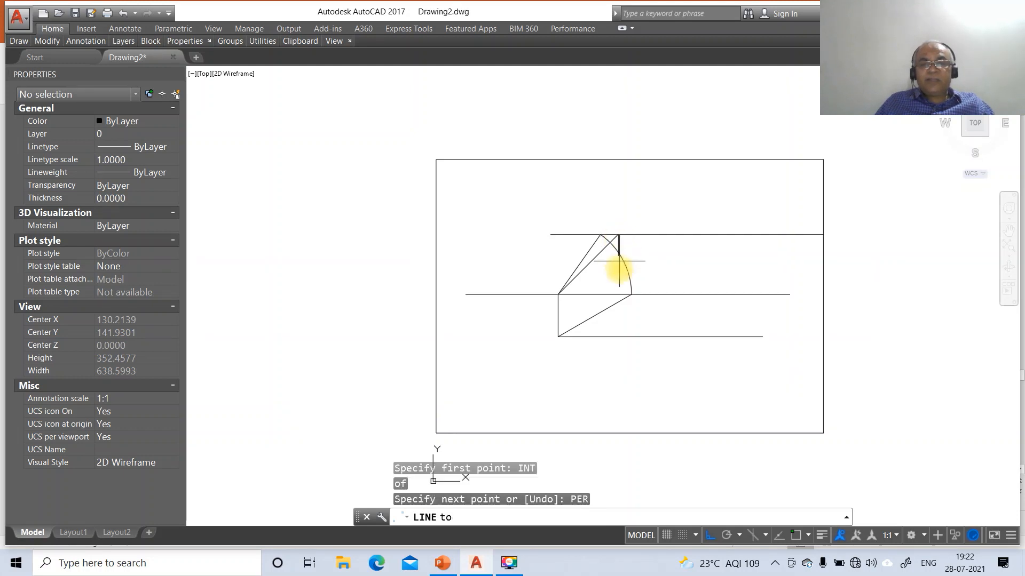
{"action": "left_click", "coordinate": [626, 335]}
{"action": "key", "text": "Return"}
Step: Fillet the lower horizontal line and the vertical projector with radius 0 to form a sharp corner
{"action": "type", "text": "f"}
{"action": "key", "text": "Return"}
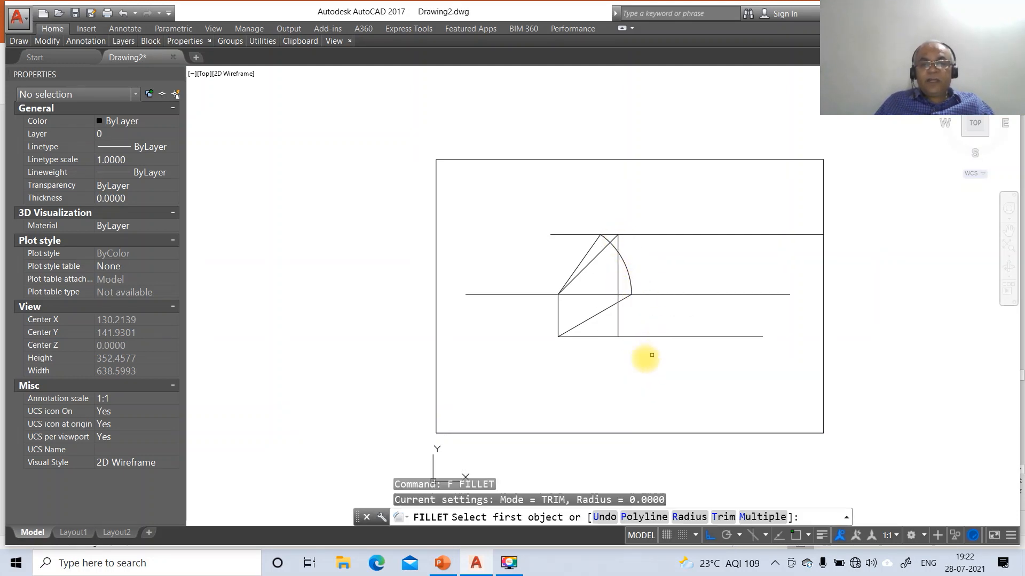
{"action": "left_click", "coordinate": [605, 336]}
{"action": "left_click", "coordinate": [617, 324]}
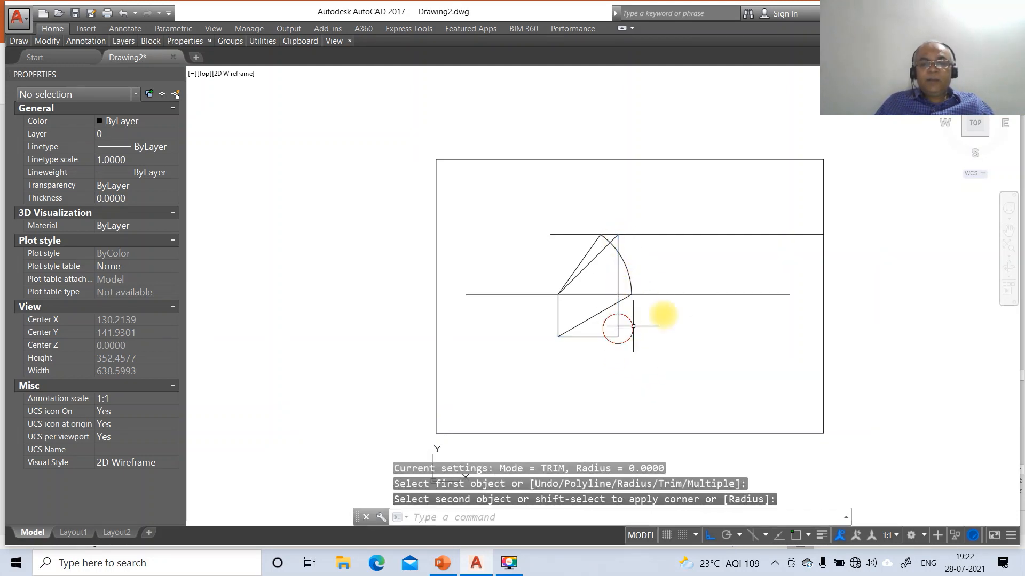
Step: Draw a circle centred on the lower-left corner below the reference line, passing through the lower-right corner
{"action": "type", "text": "c"}
{"action": "key", "text": "Return"}
{"action": "type", "text": "INT"}
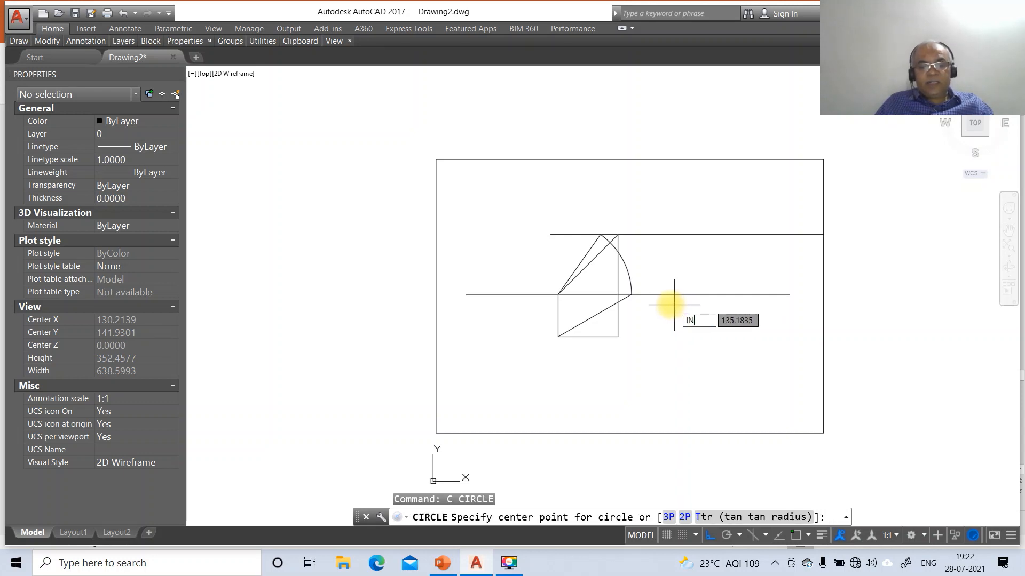
{"action": "key", "text": "Return"}
{"action": "left_click", "coordinate": [558, 336]}
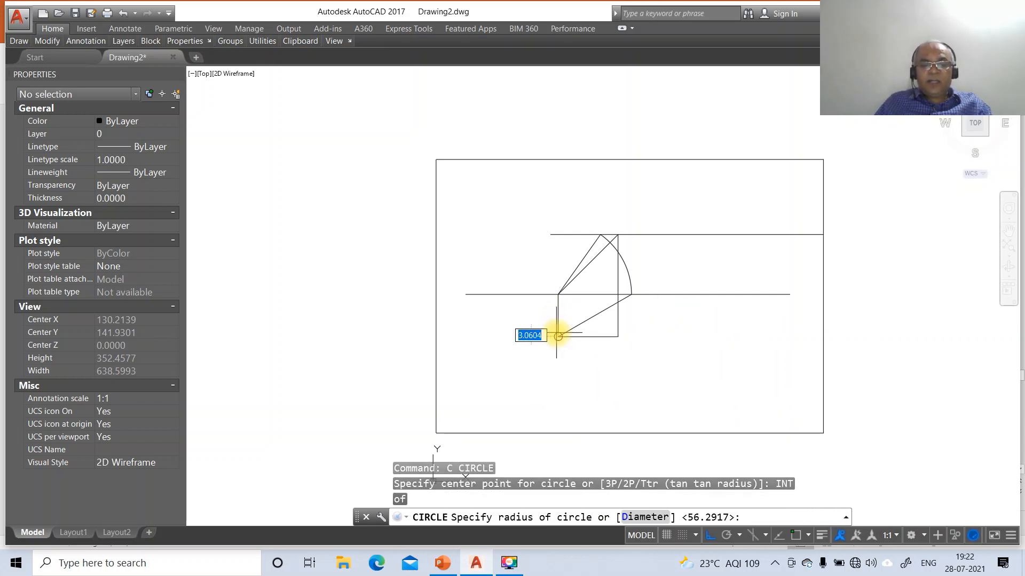
{"action": "type", "text": "INT"}
{"action": "key", "text": "Return"}
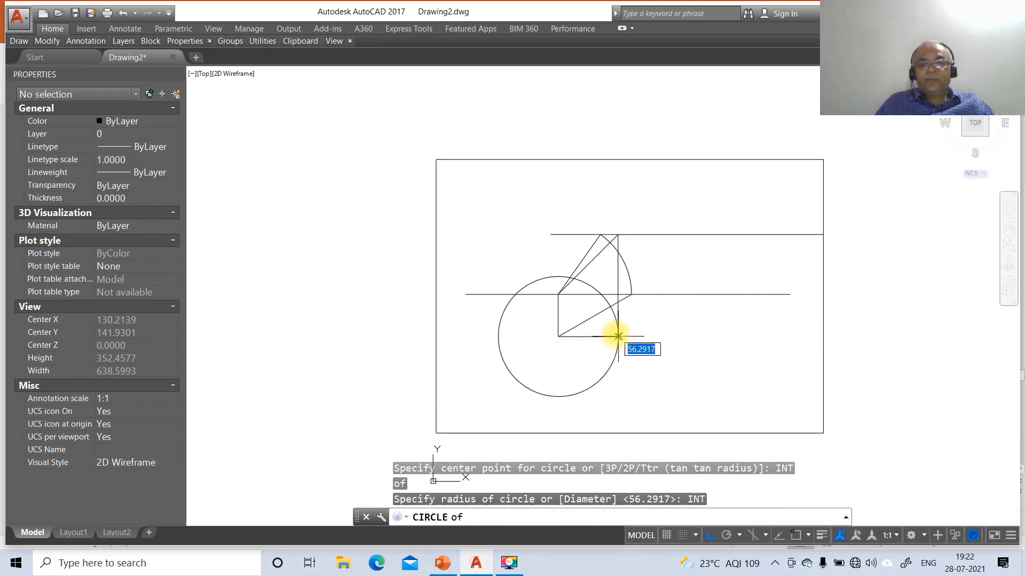
{"action": "left_click", "coordinate": [617, 336]}
Step: Draw a line from the circle's centre to the circle's right intersection with the reference line, and compare it with the PowerPoint problem slide
{"action": "type", "text": "L"}
{"action": "key", "text": "Return"}
{"action": "type", "text": "INT"}
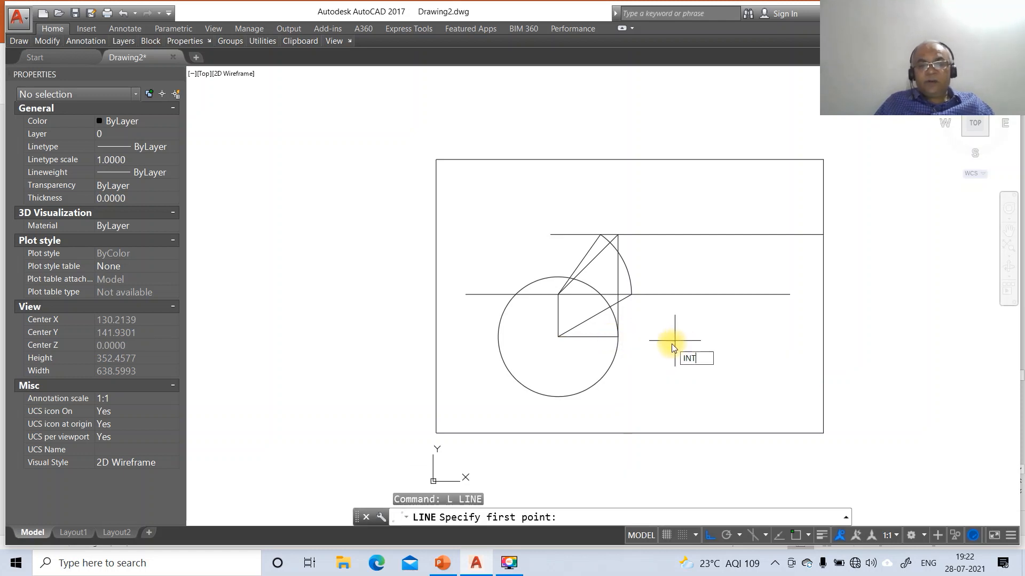
{"action": "key", "text": "Return"}
{"action": "left_click", "coordinate": [558, 337]}
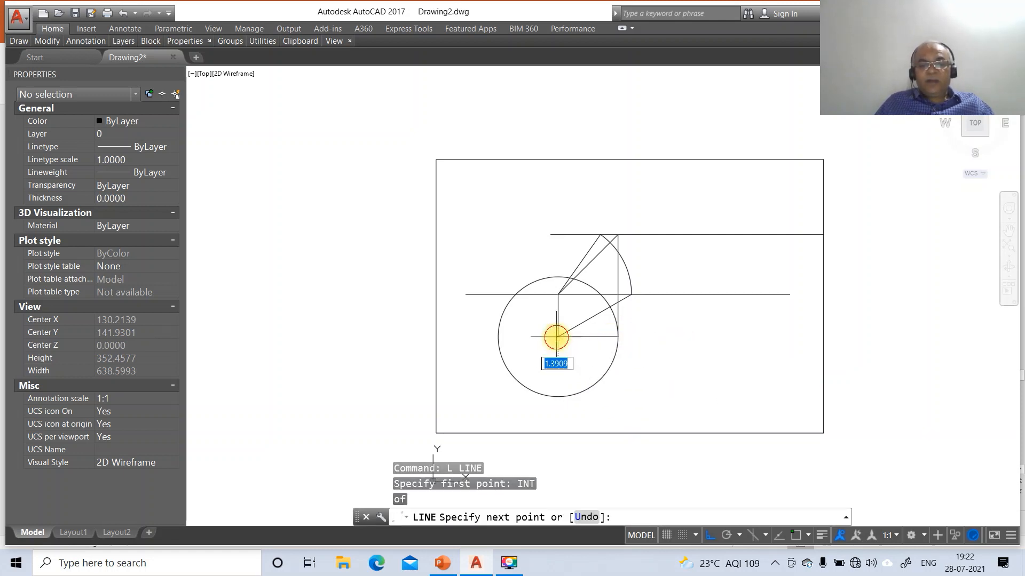
{"action": "type", "text": "INT"}
{"action": "key", "text": "Return"}
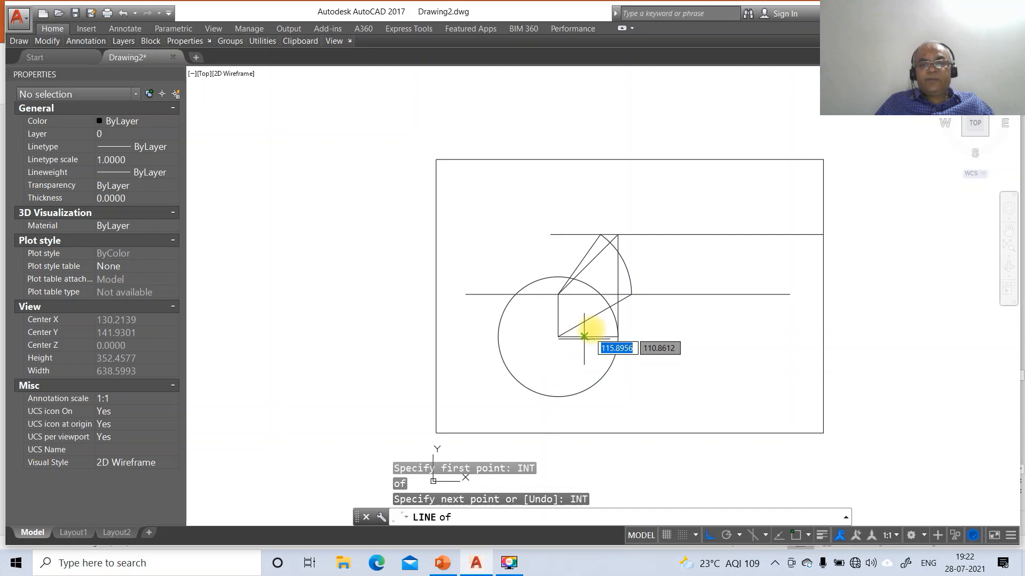
{"action": "left_click", "coordinate": [599, 294]}
{"action": "key", "text": "Return"}
{"action": "left_click", "coordinate": [442, 563]}
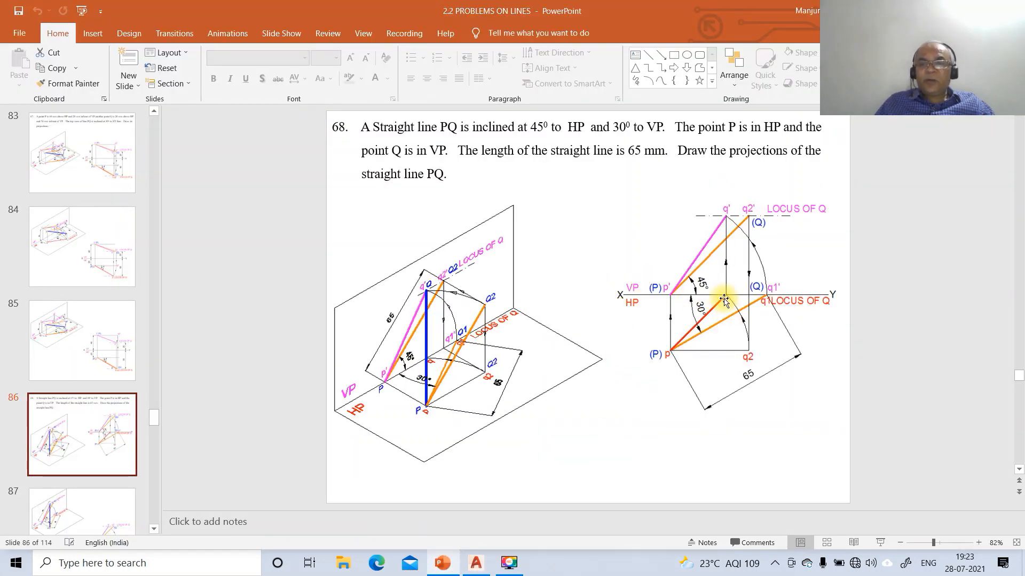
{"action": "left_click", "coordinate": [485, 562]}
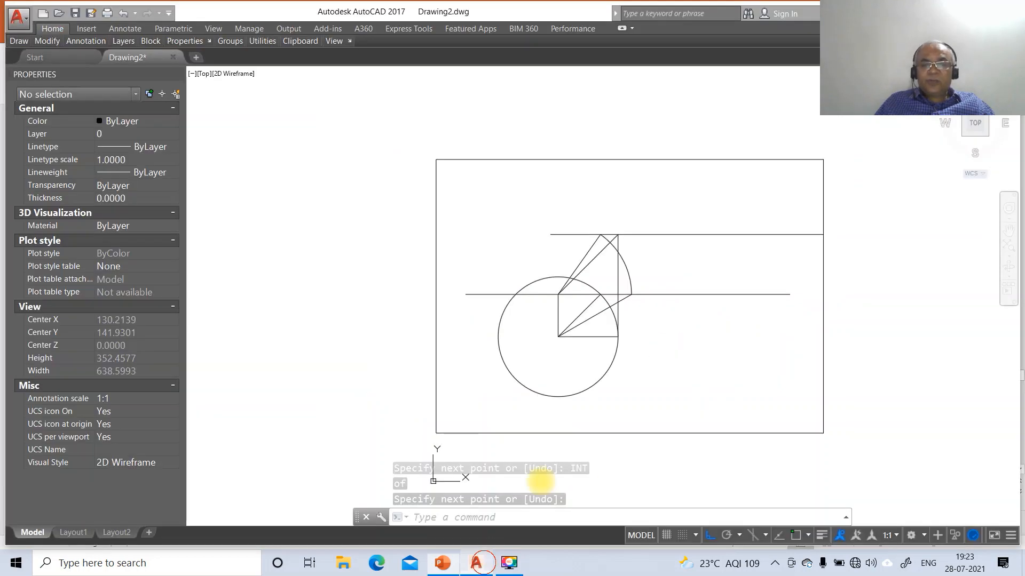
Step: Trim the circle against the new inclined line and the lower horizontal line, keeping the short arc between their outer ends
{"action": "type", "text": "T"}
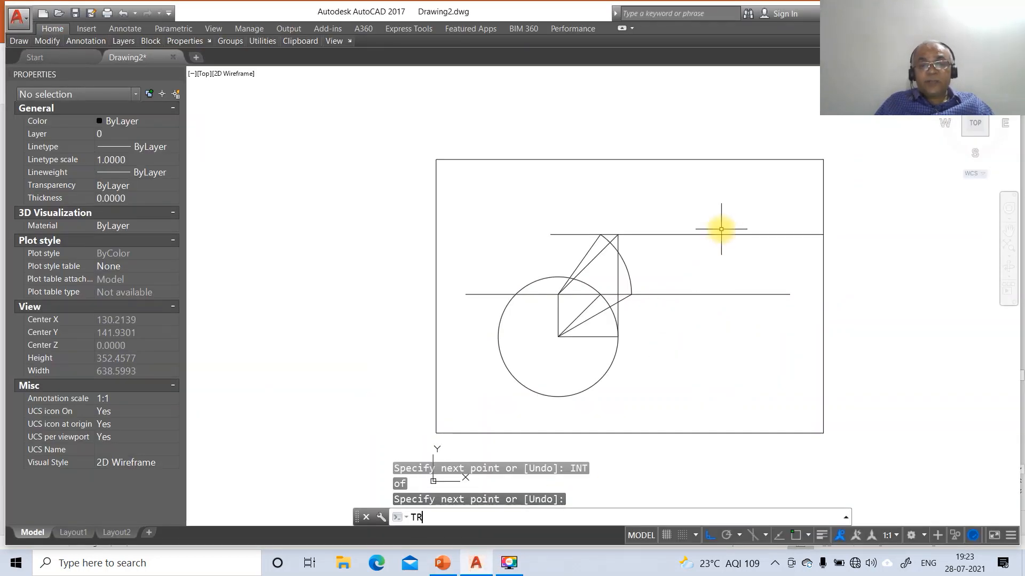
{"action": "type", "text": "R"}
{"action": "key", "text": "Return"}
{"action": "left_click", "coordinate": [582, 317]}
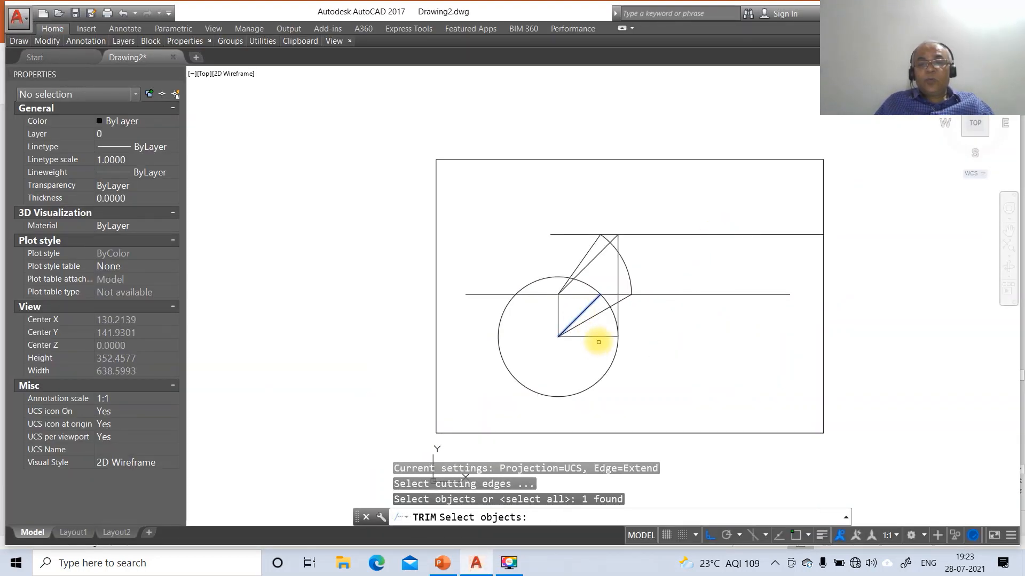
{"action": "left_click", "coordinate": [596, 336]}
{"action": "key", "text": "Return"}
{"action": "left_click", "coordinate": [614, 348]}
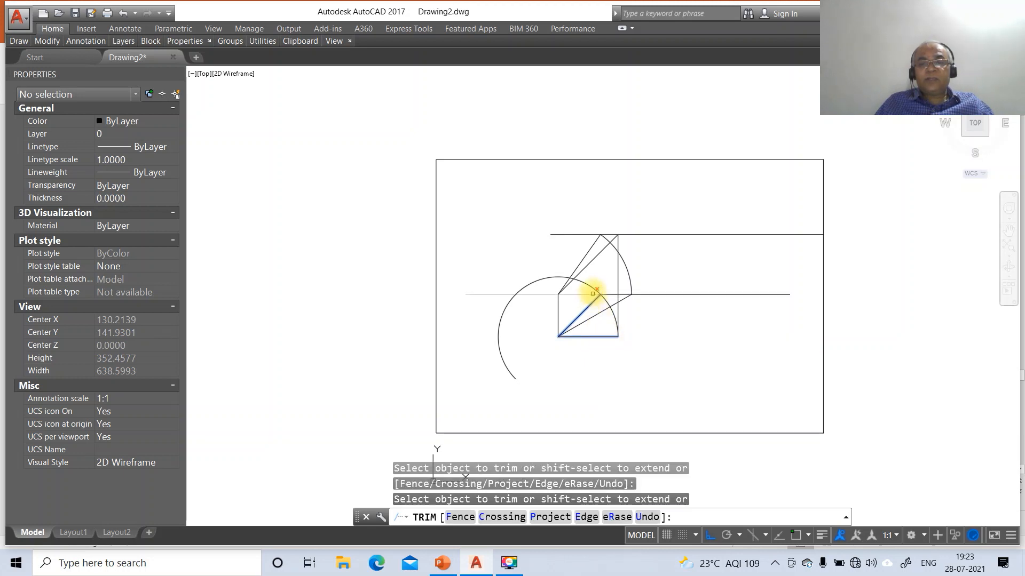
{"action": "key", "text": "Return"}
Step: Erase the leftover arc piece to the left of the lower projection
{"action": "type", "text": "E"}
{"action": "key", "text": "Return"}
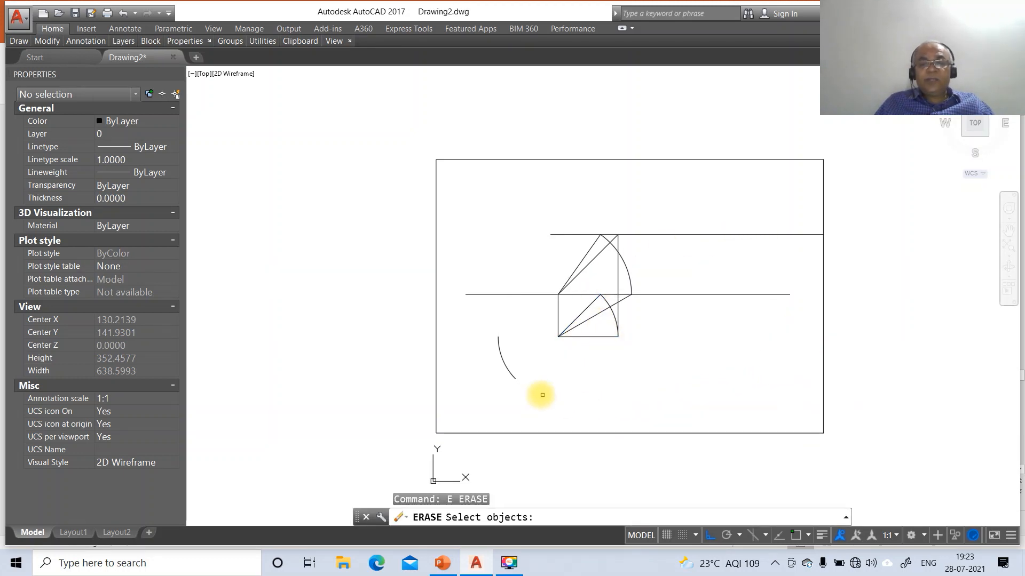
{"action": "left_click", "coordinate": [503, 367]}
{"action": "key", "text": "Return"}
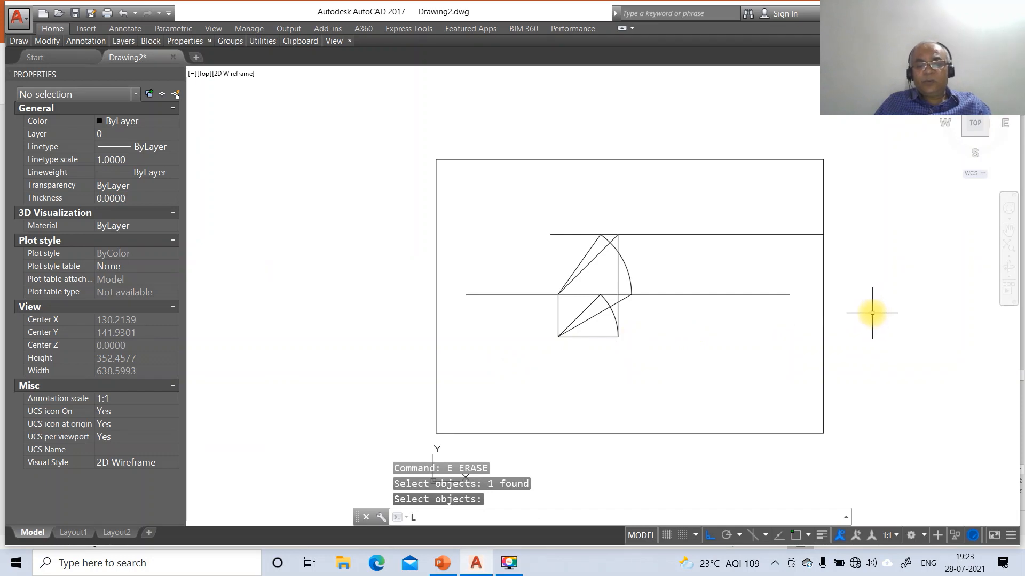
Step: Draw a vertical projector from the lower arc's end on the reference line up to the upper arc's end on the locus line
{"action": "key", "text": "Return"}
{"action": "type", "text": "INT"}
{"action": "key", "text": "Return"}
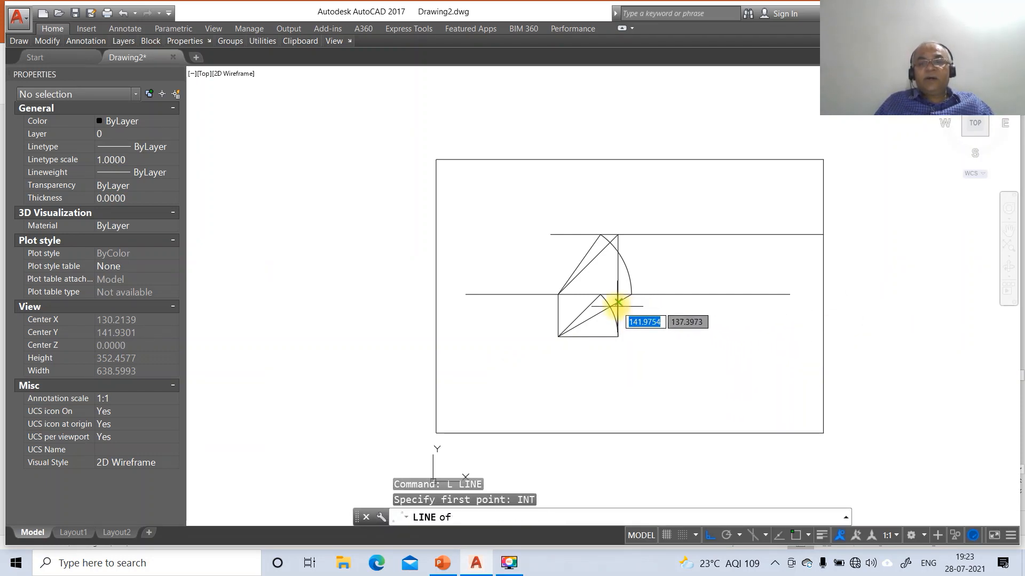
{"action": "left_click", "coordinate": [600, 295]}
{"action": "type", "text": "INT"}
{"action": "key", "text": "Return"}
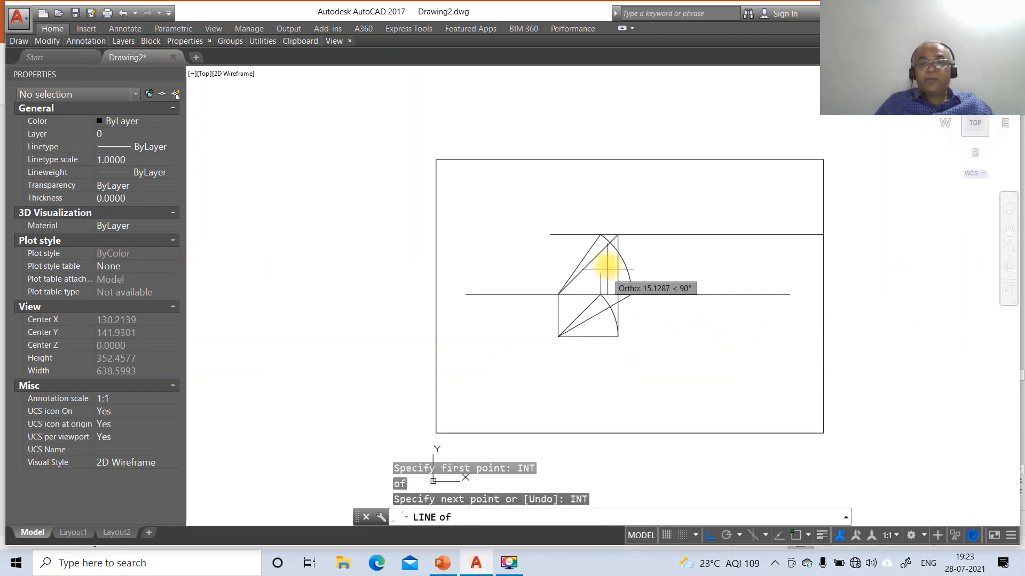
{"action": "left_click", "coordinate": [601, 234]}
{"action": "key", "text": "Return"}
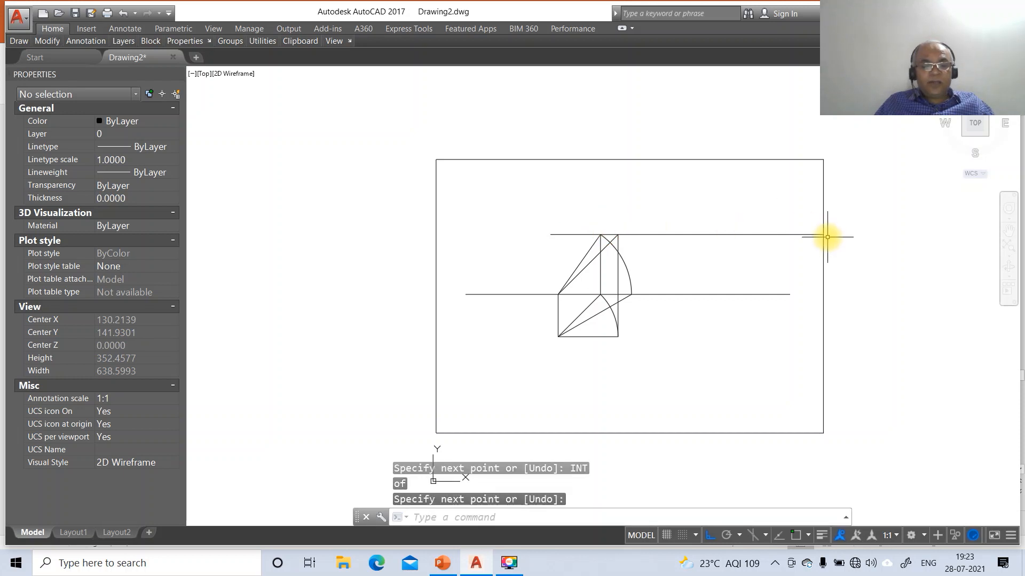
Step: Shorten the reference line with Break at both ends, leaving a short overhang on each side of the projections
{"action": "type", "text": "BR"}
{"action": "key", "text": "Return"}
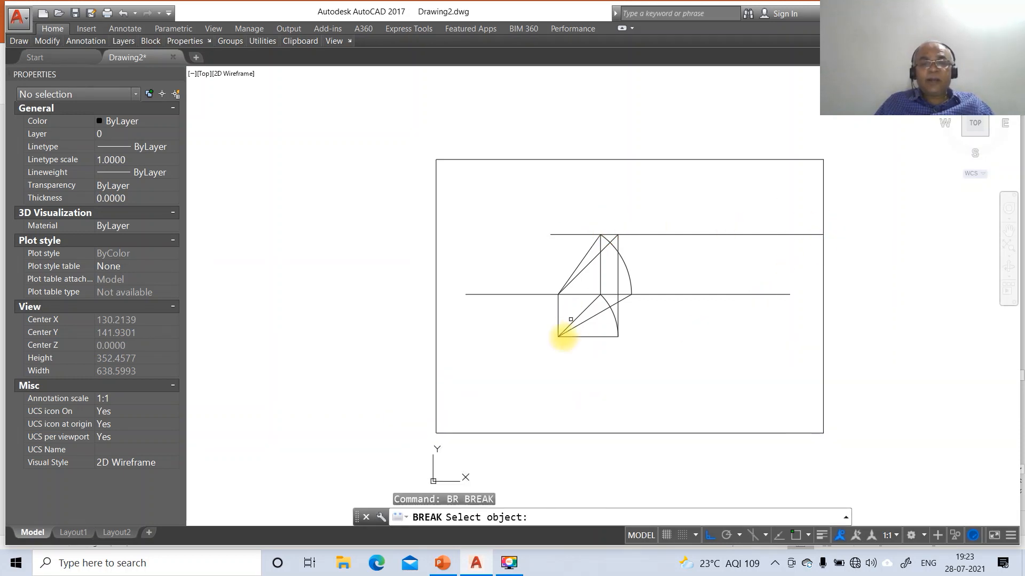
{"action": "left_click", "coordinate": [525, 297]}
{"action": "left_click", "coordinate": [419, 322]}
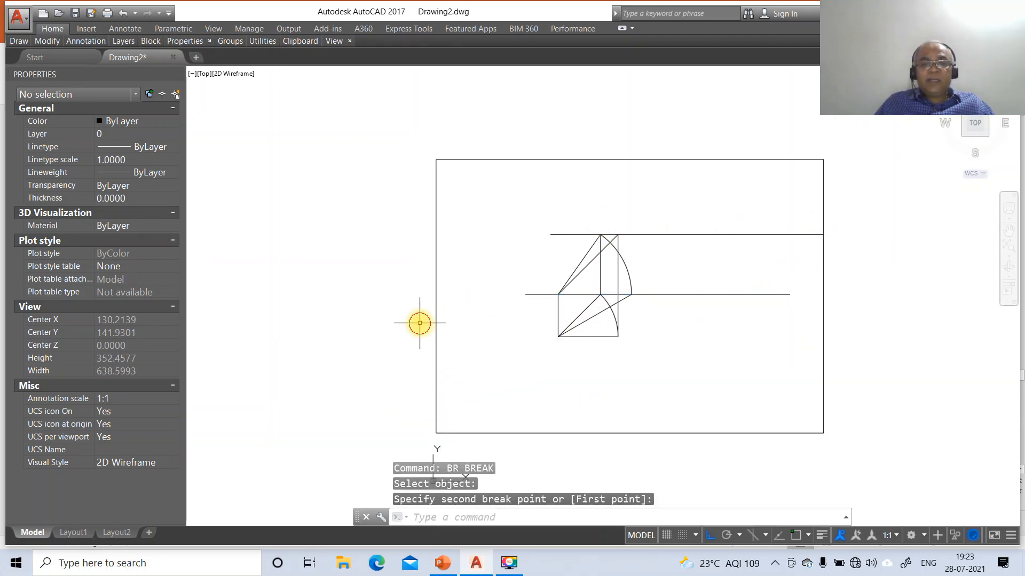
{"action": "key", "text": "Return"}
{"action": "left_click", "coordinate": [664, 296]}
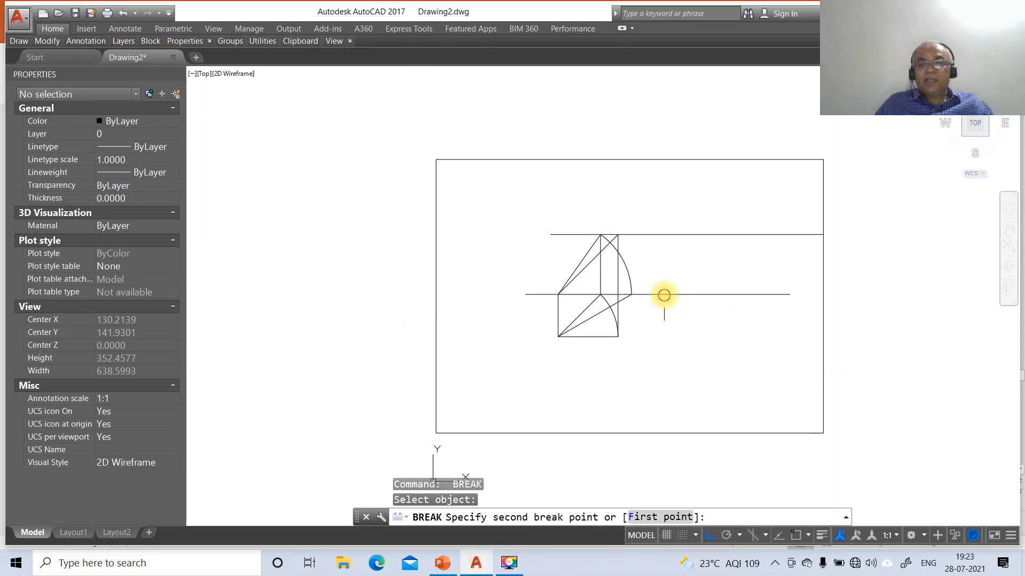
{"action": "left_click", "coordinate": [848, 320]}
Step: Shorten the upper locus line with Break at both ends, leaving short overhangs beyond the two upper points
{"action": "key", "text": "Return"}
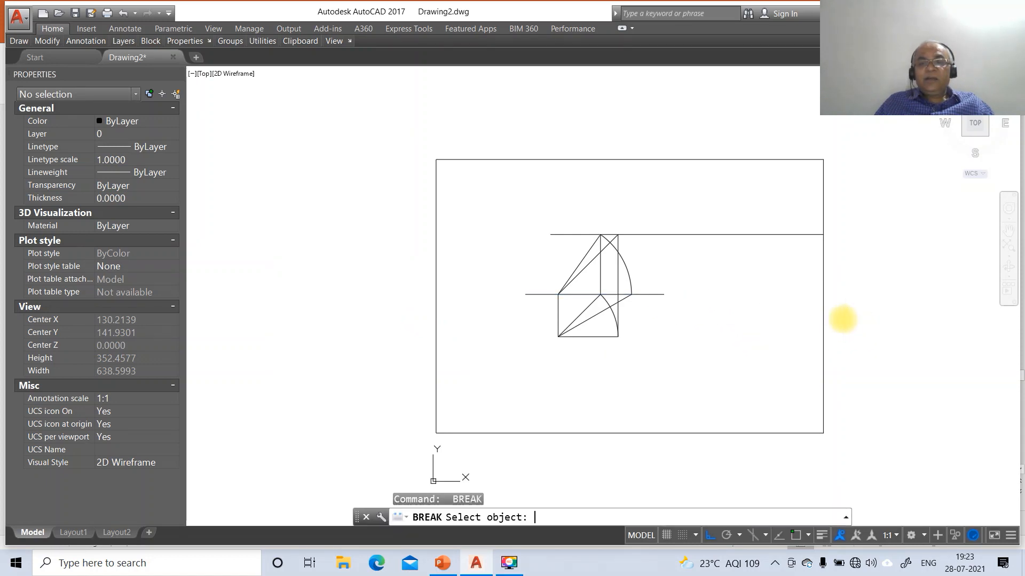
{"action": "left_click", "coordinate": [652, 235]}
{"action": "left_click", "coordinate": [887, 286]}
{"action": "key", "text": "Return"}
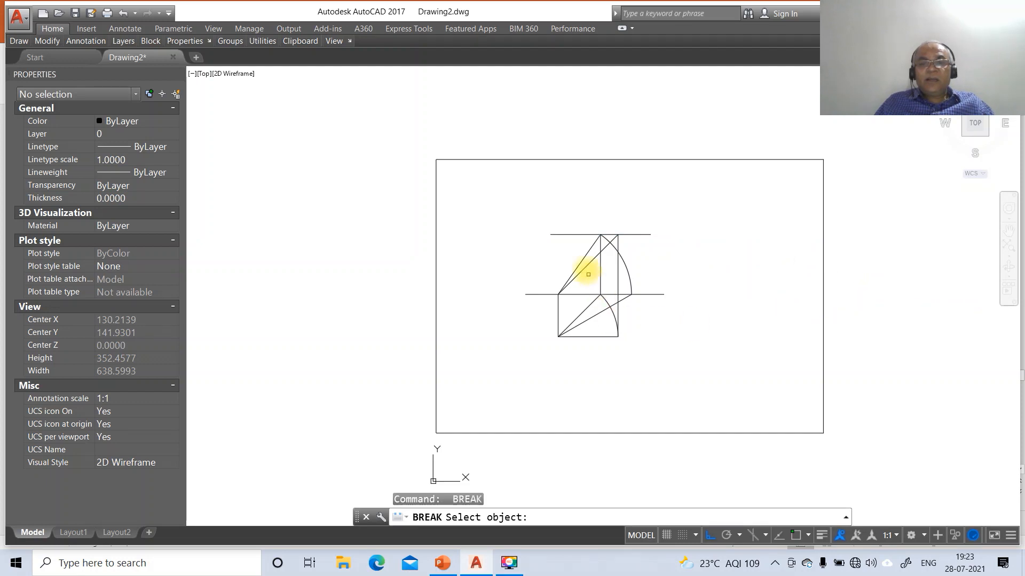
{"action": "left_click", "coordinate": [572, 233]}
{"action": "left_click", "coordinate": [494, 253]}
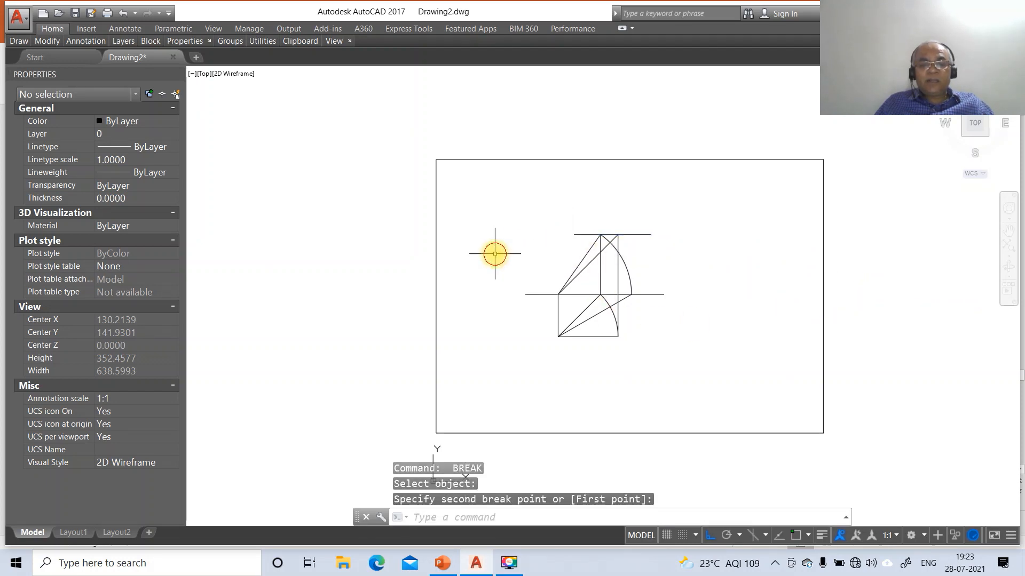
Step: Window-zoom on the projections and move the horizontal reference line to layer XY
{"action": "type", "text": "z"}
{"action": "key", "text": "Return"}
{"action": "type", "text": "w"}
{"action": "key", "text": "Return"}
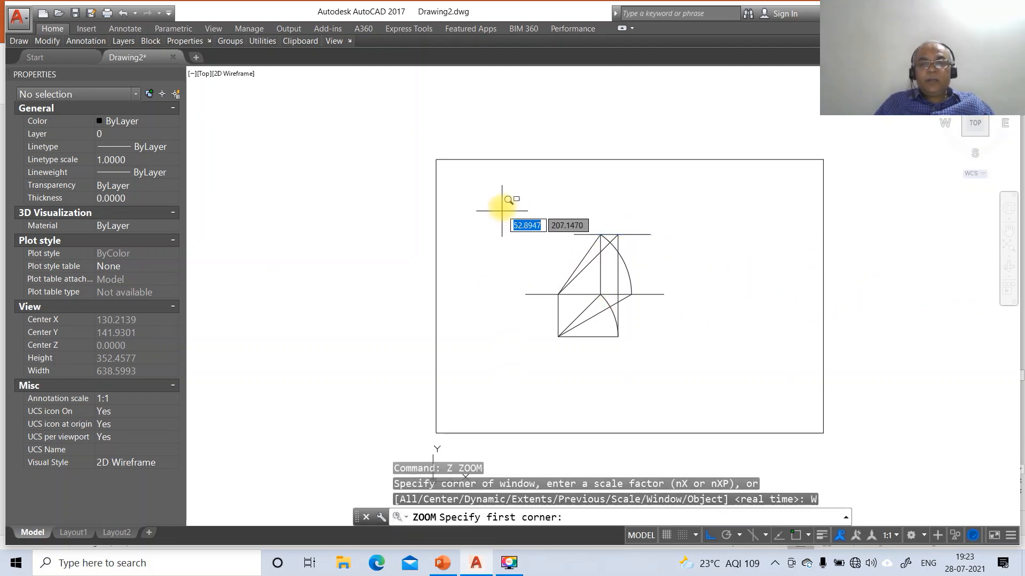
{"action": "left_click", "coordinate": [502, 207]}
{"action": "left_click", "coordinate": [733, 396]}
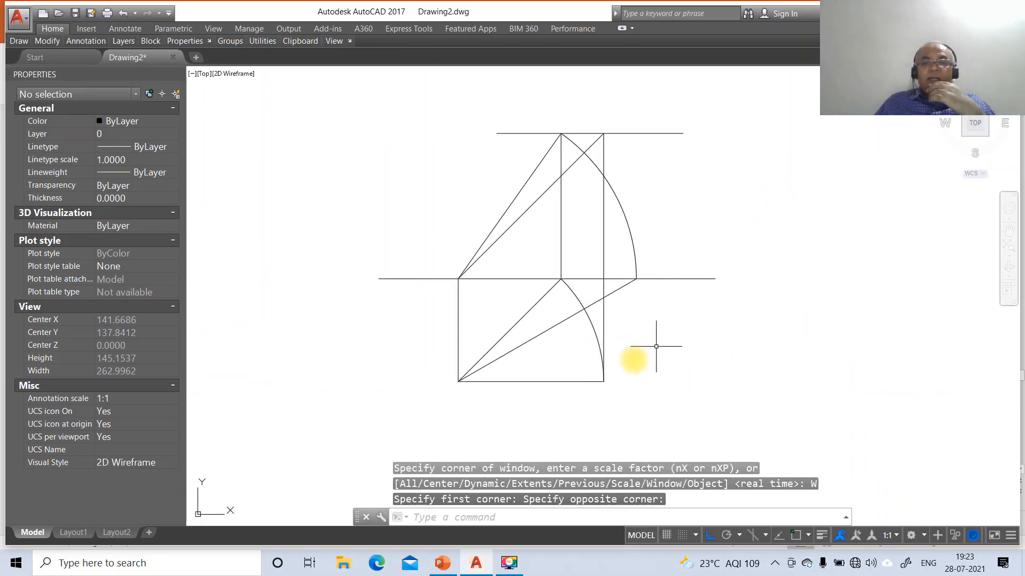
{"action": "left_click", "coordinate": [396, 279]}
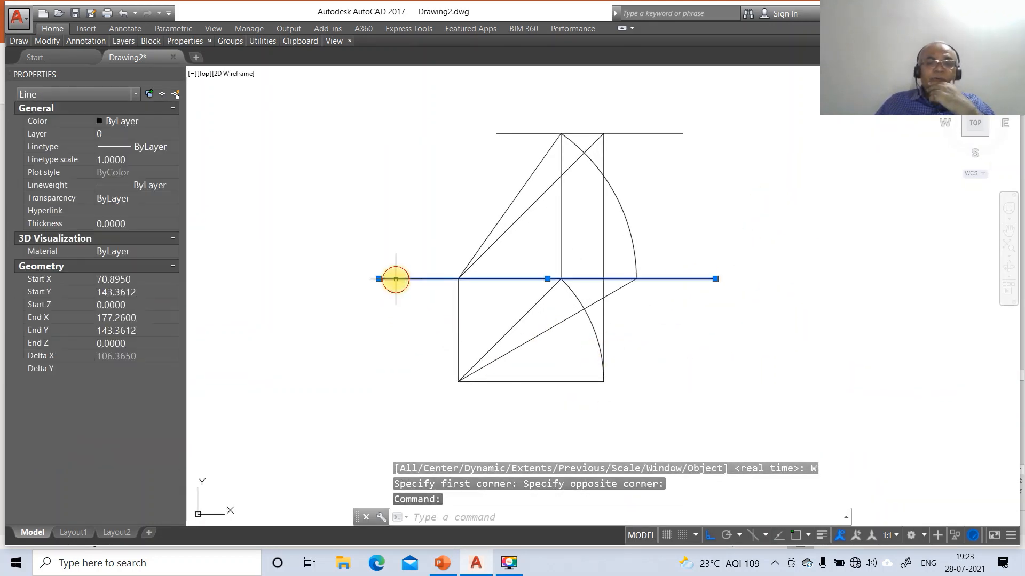
{"action": "left_click", "coordinate": [43, 133]}
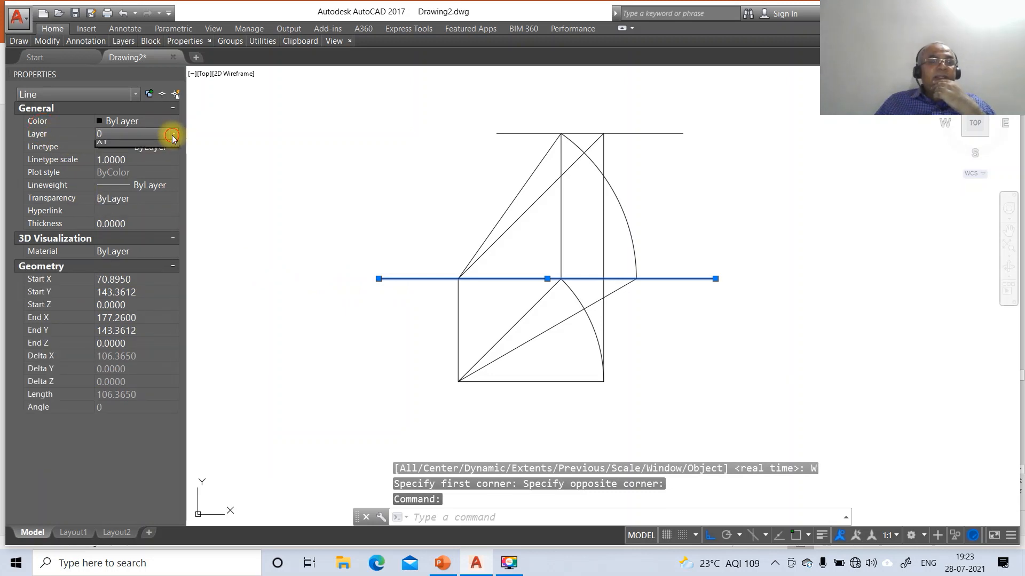
{"action": "left_click", "coordinate": [172, 135]}
{"action": "left_click", "coordinate": [102, 195]}
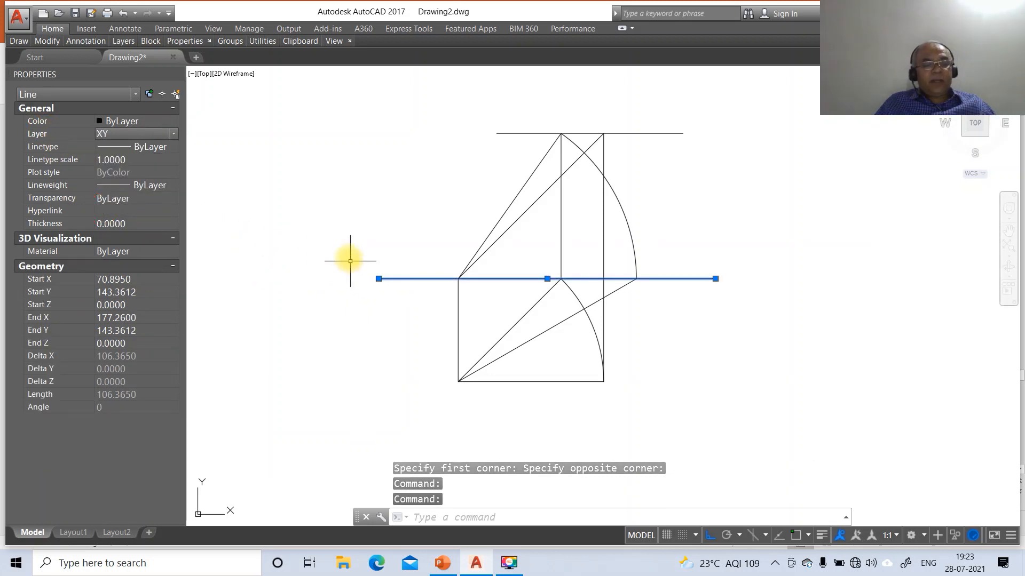
{"action": "key", "text": "Escape"}
Step: Move the upper horizontal locus line to layer LOCUS and set its linetype scale to 10
{"action": "left_click", "coordinate": [509, 133]}
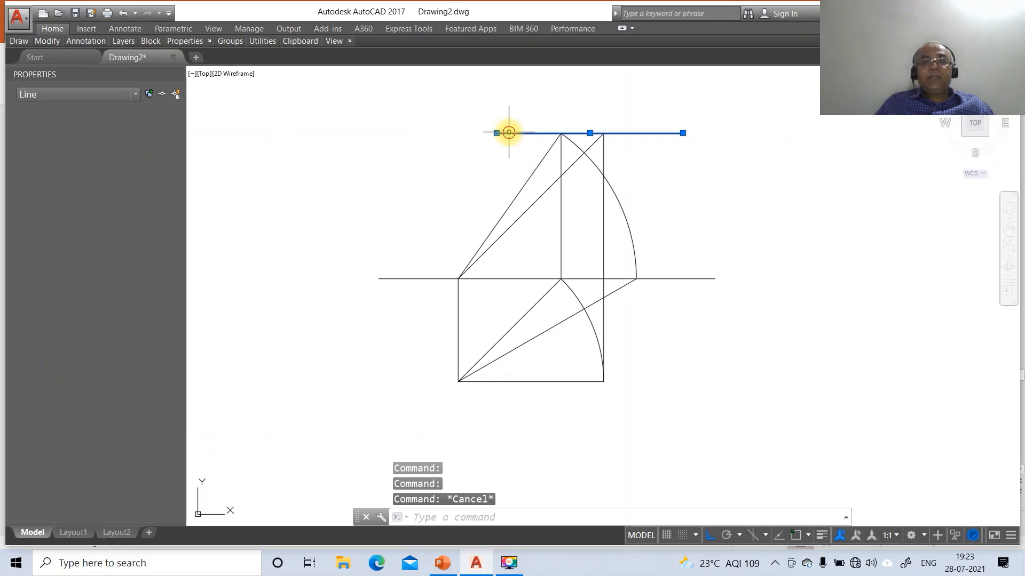
{"action": "left_click", "coordinate": [38, 134]}
{"action": "left_click", "coordinate": [172, 134]}
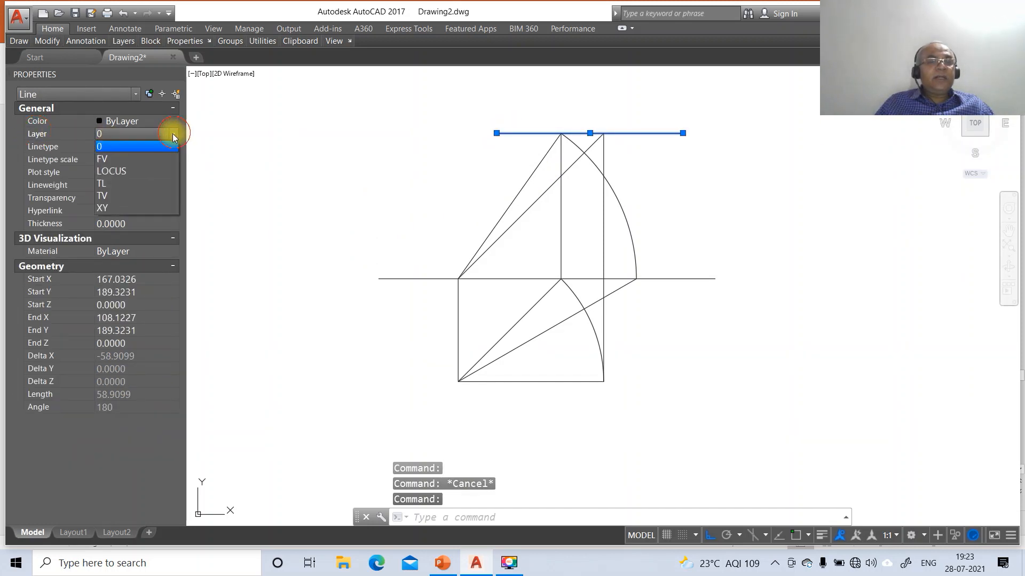
{"action": "left_click", "coordinate": [129, 167]}
{"action": "left_click", "coordinate": [127, 159]}
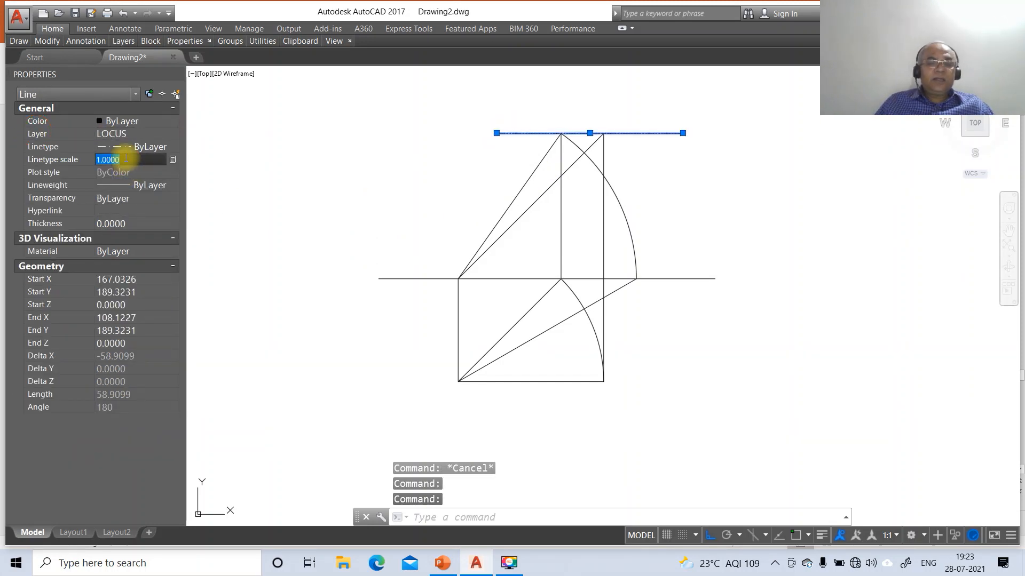
{"action": "type", "text": "10"}
{"action": "key", "text": "Return"}
{"action": "key", "text": "Escape"}
{"action": "key", "text": "Escape"}
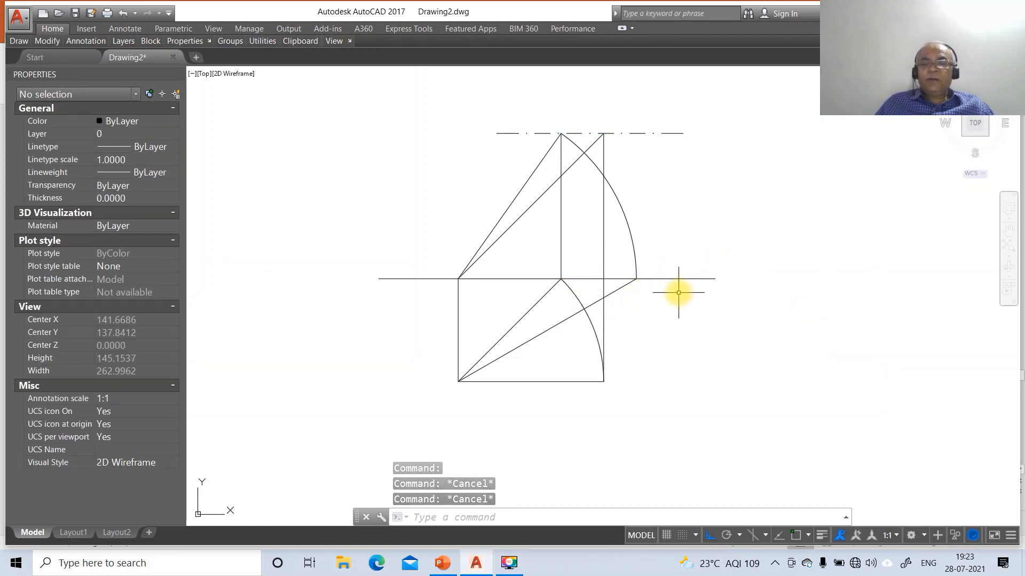
Step: Check the example solution on the PowerPoint problem slide, and inspect the reference line's properties back in AutoCAD
{"action": "left_click", "coordinate": [441, 562]}
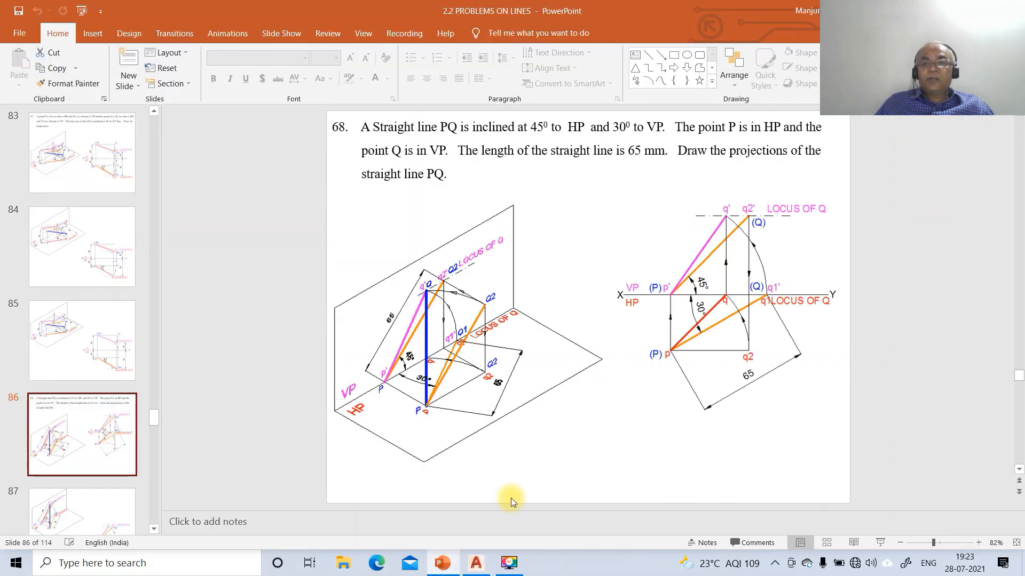
{"action": "left_click", "coordinate": [475, 563]}
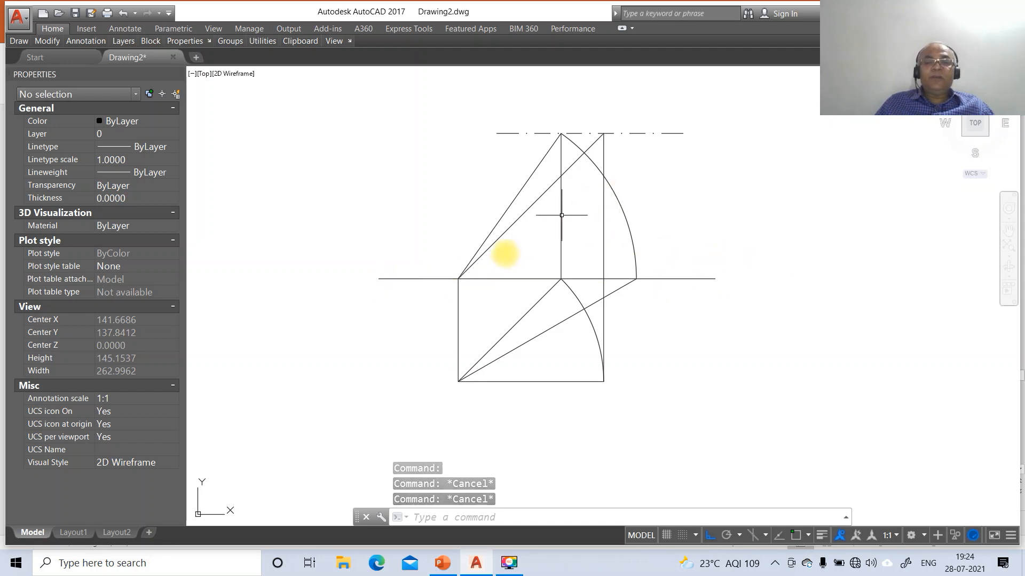
{"action": "left_click", "coordinate": [475, 278]}
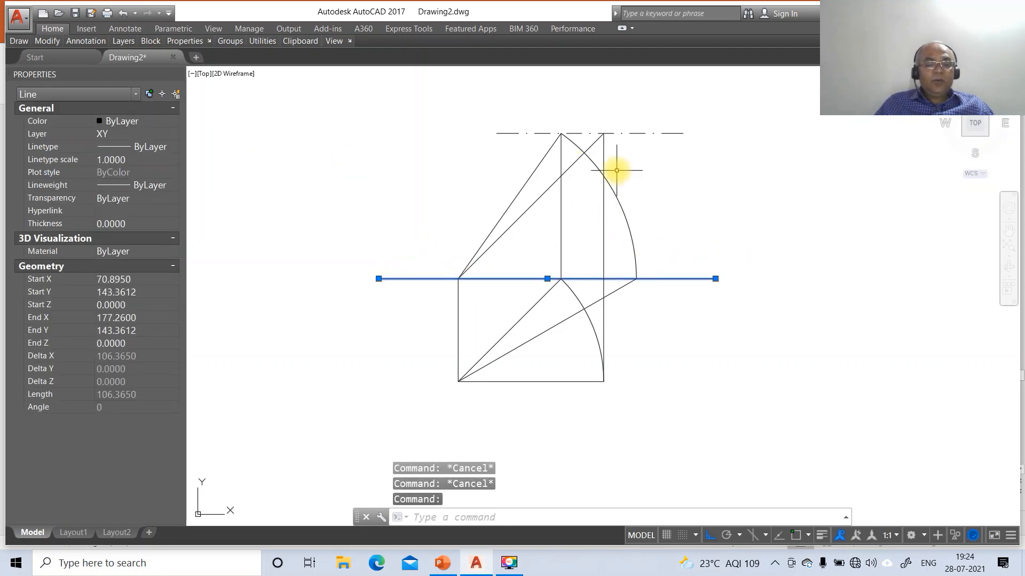
{"action": "key", "text": "Escape"}
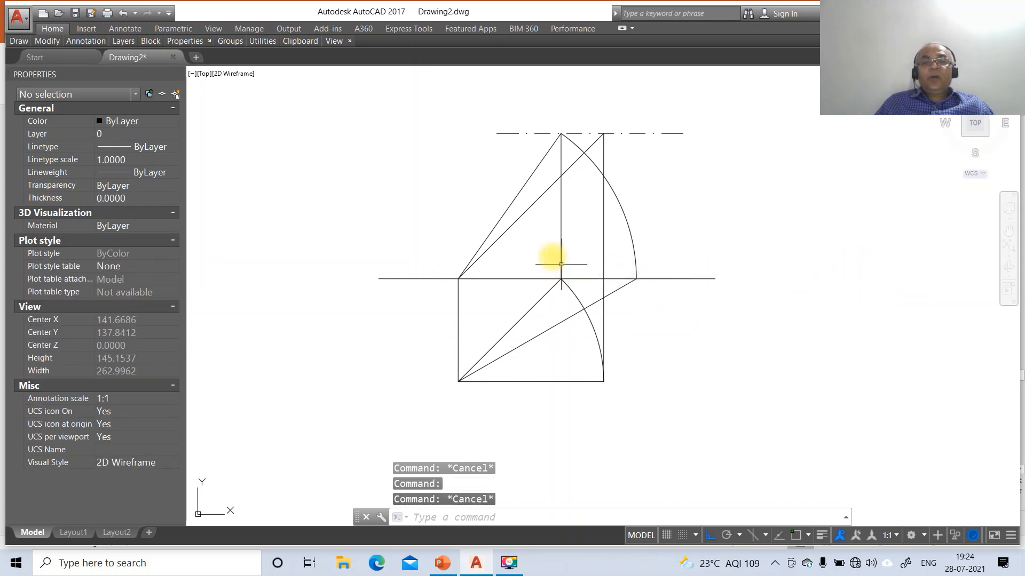
Step: Move the two 65 mm true-length lines, one above and one below the reference line, to layer TL
{"action": "left_click", "coordinate": [535, 198]}
{"action": "left_click", "coordinate": [536, 206]}
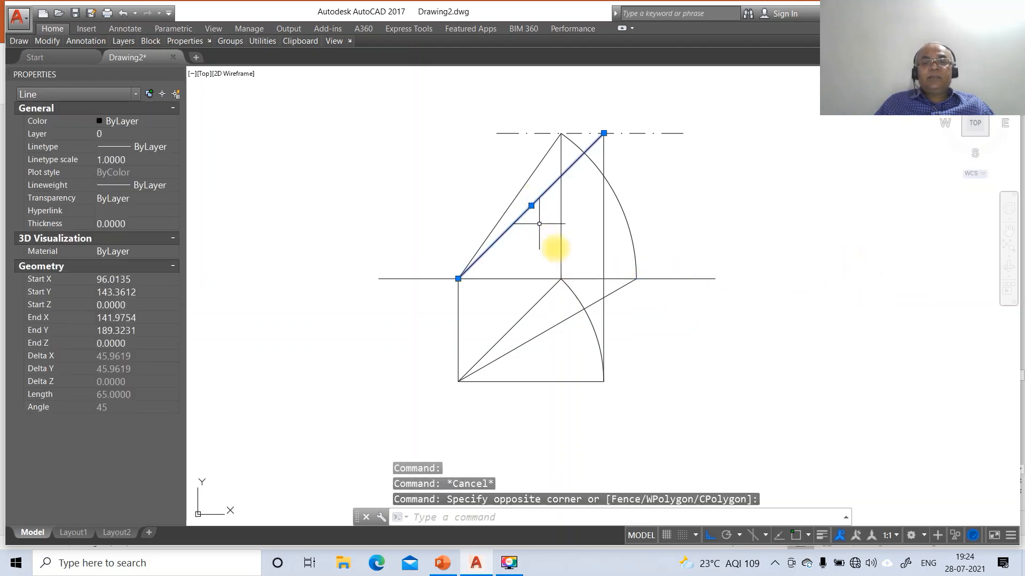
{"action": "left_click", "coordinate": [599, 300]}
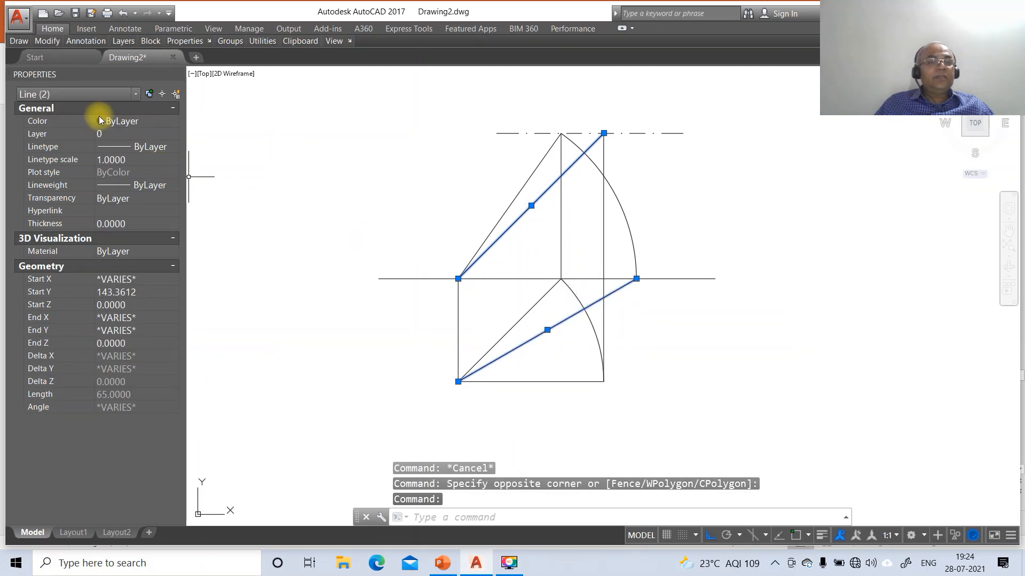
{"action": "left_click", "coordinate": [173, 134]}
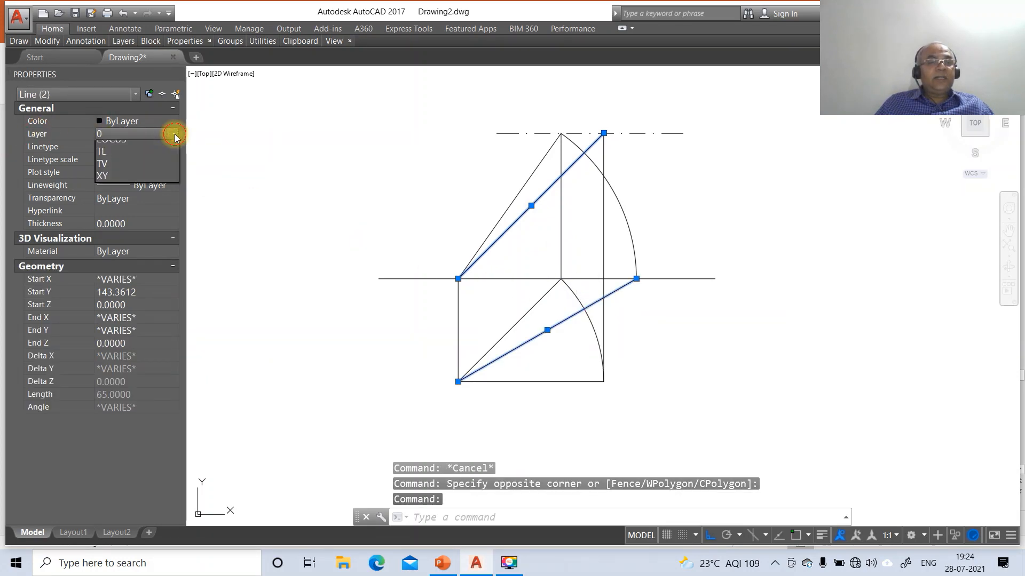
{"action": "left_click", "coordinate": [120, 183]}
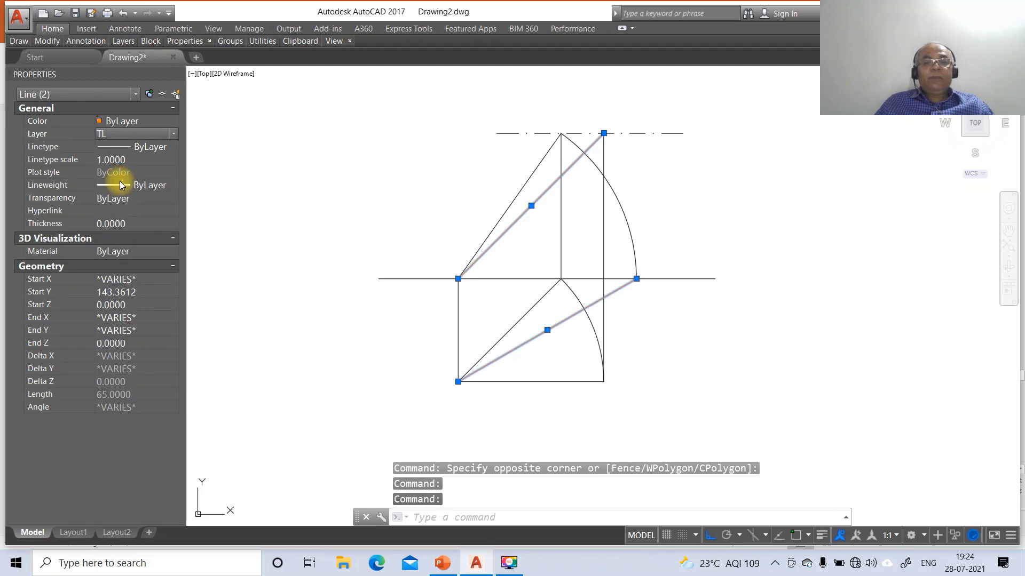
{"action": "key", "text": "Escape"}
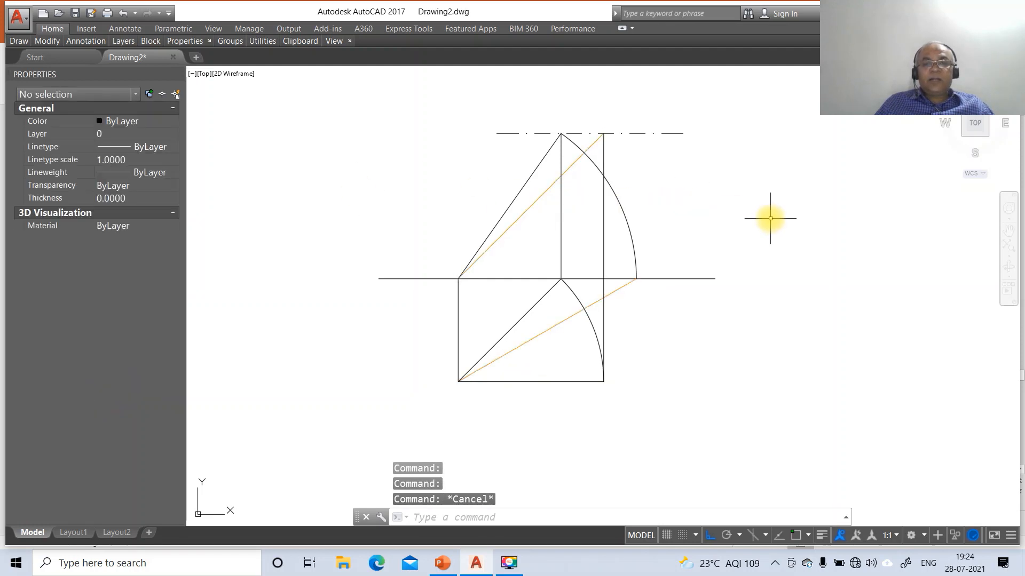
Step: Turn on the lineweight display for the drawing
{"action": "left_click", "coordinate": [816, 538]}
{"action": "left_click", "coordinate": [818, 541]}
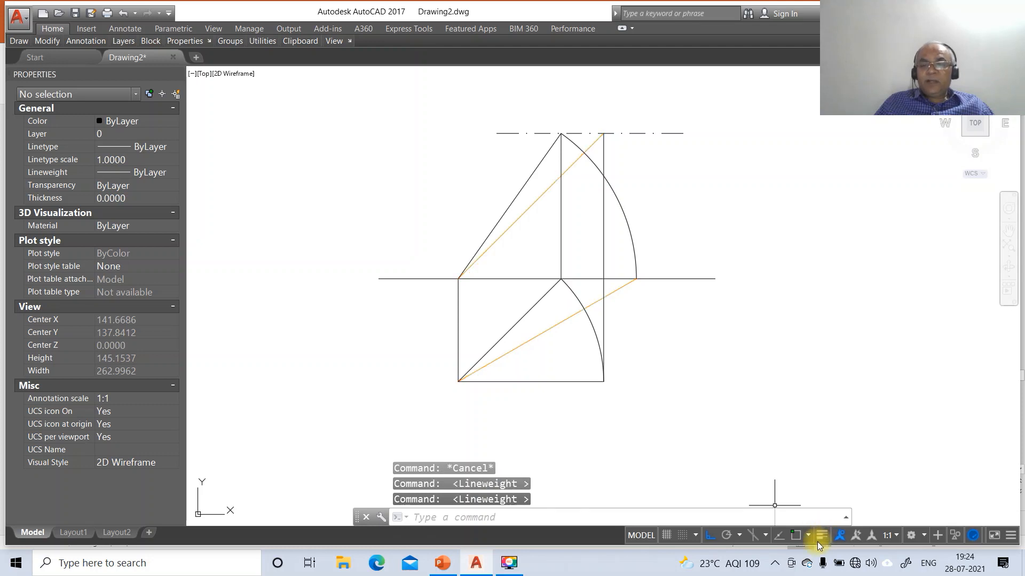
{"action": "left_click", "coordinate": [818, 543]}
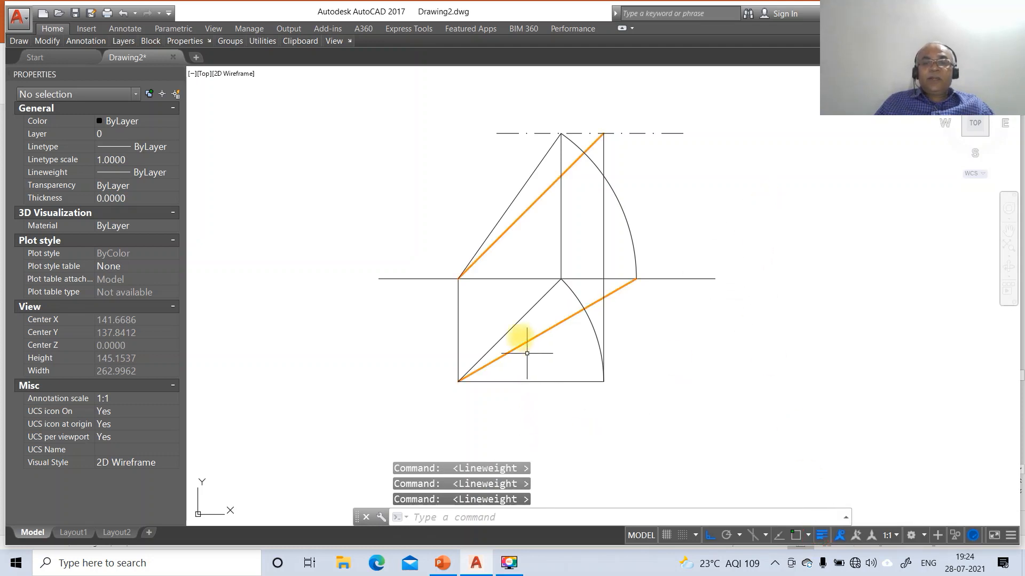
Step: Move the inclined top-view line below the reference line, ending on that line, to layer TV
{"action": "left_click", "coordinate": [516, 322]}
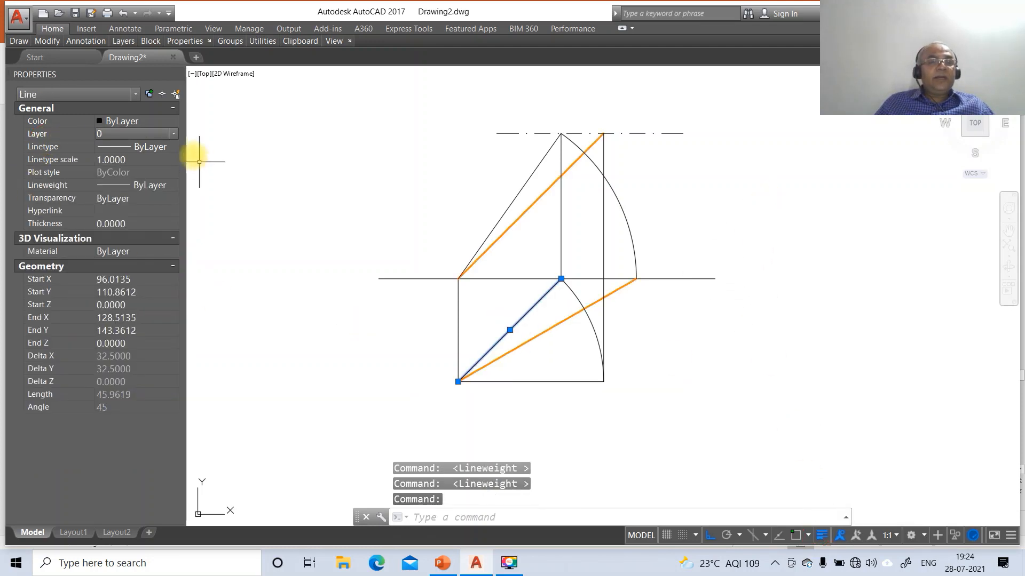
{"action": "left_click", "coordinate": [174, 145]}
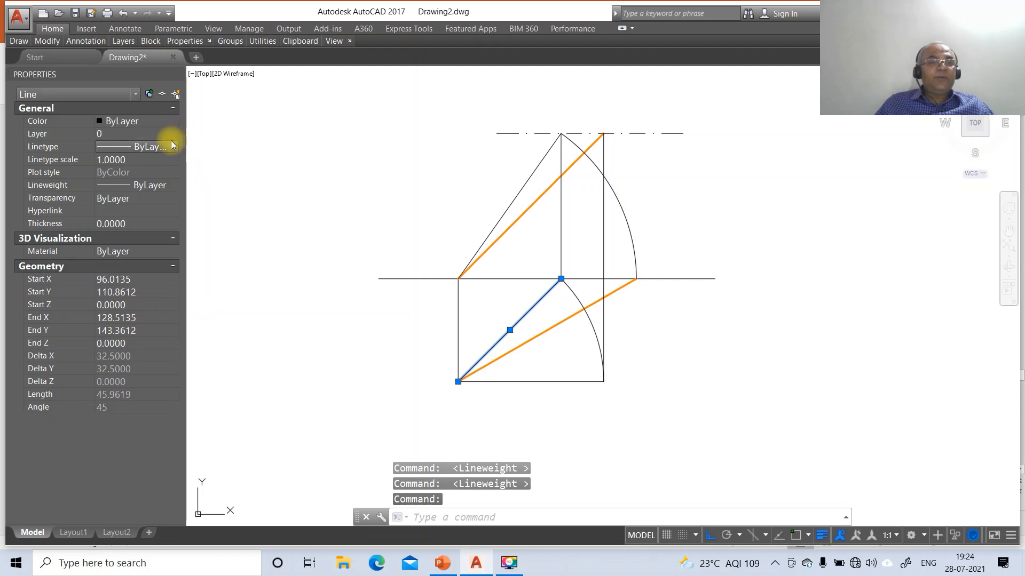
{"action": "left_click", "coordinate": [63, 134]}
{"action": "left_click", "coordinate": [173, 135]}
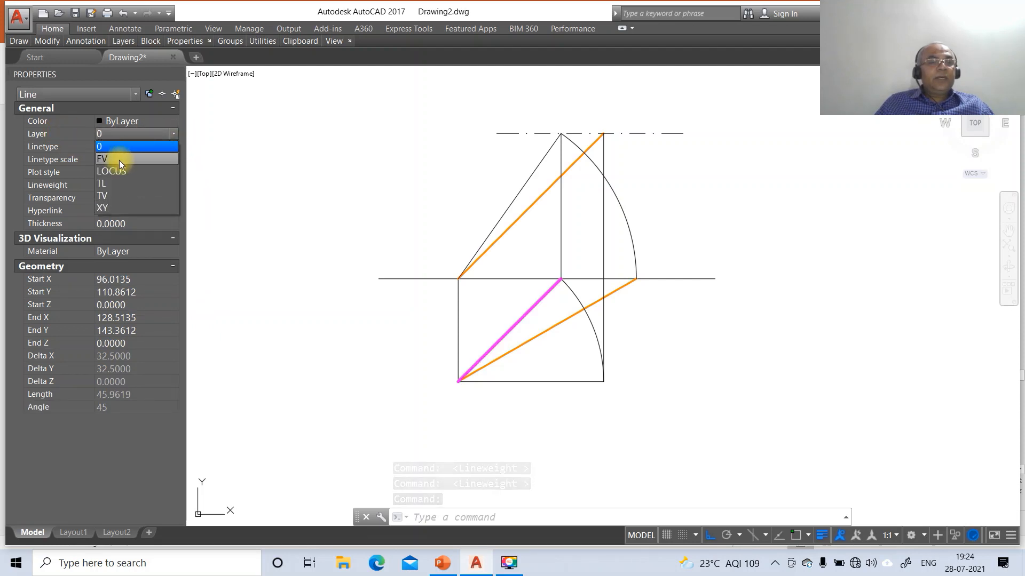
{"action": "left_click", "coordinate": [110, 193]}
{"action": "key", "text": "Escape"}
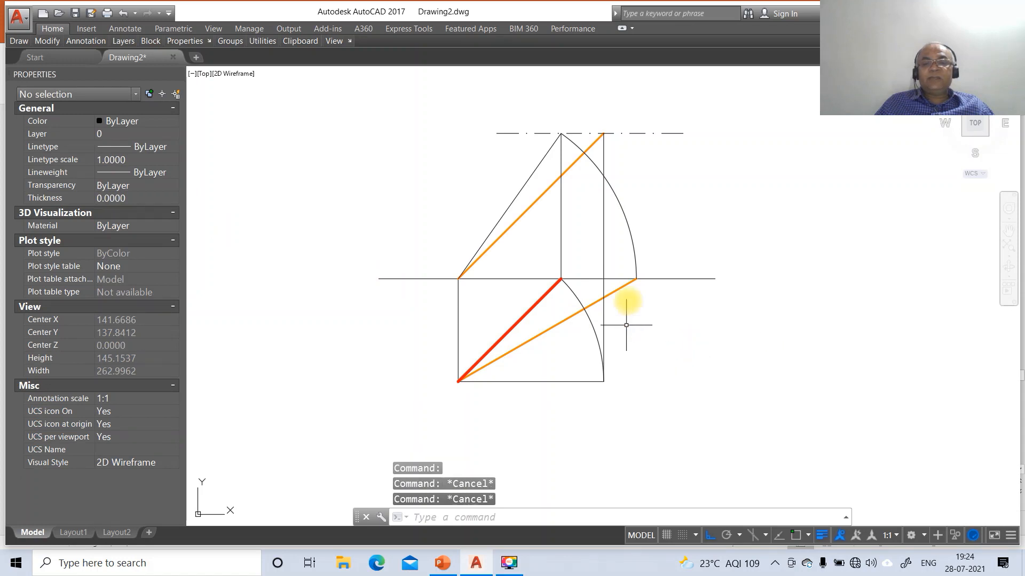
Step: Move the steeper inclined line above the reference line to layer FV
{"action": "left_click", "coordinate": [531, 171]}
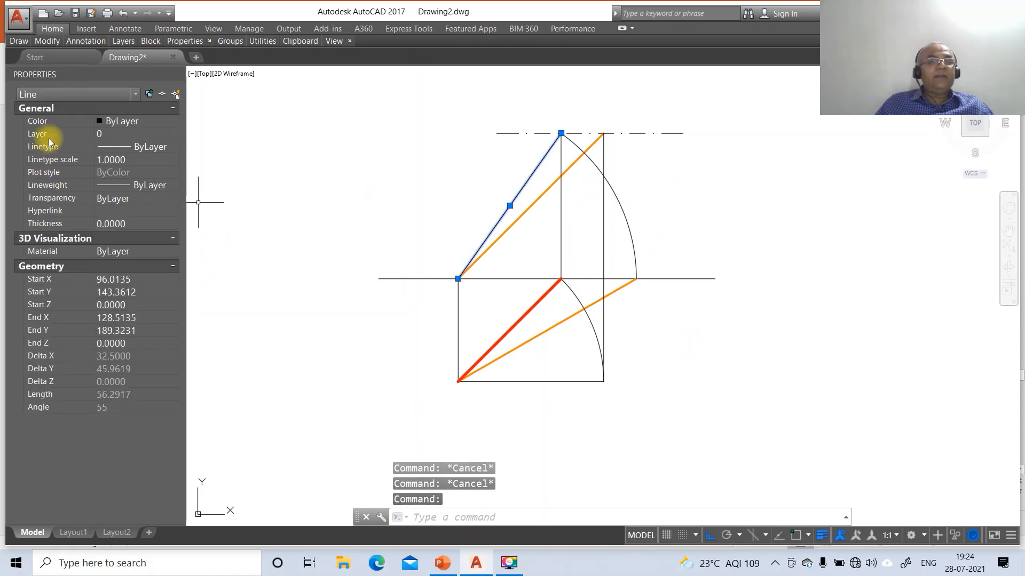
{"action": "left_click", "coordinate": [165, 133]}
{"action": "left_click", "coordinate": [122, 159]}
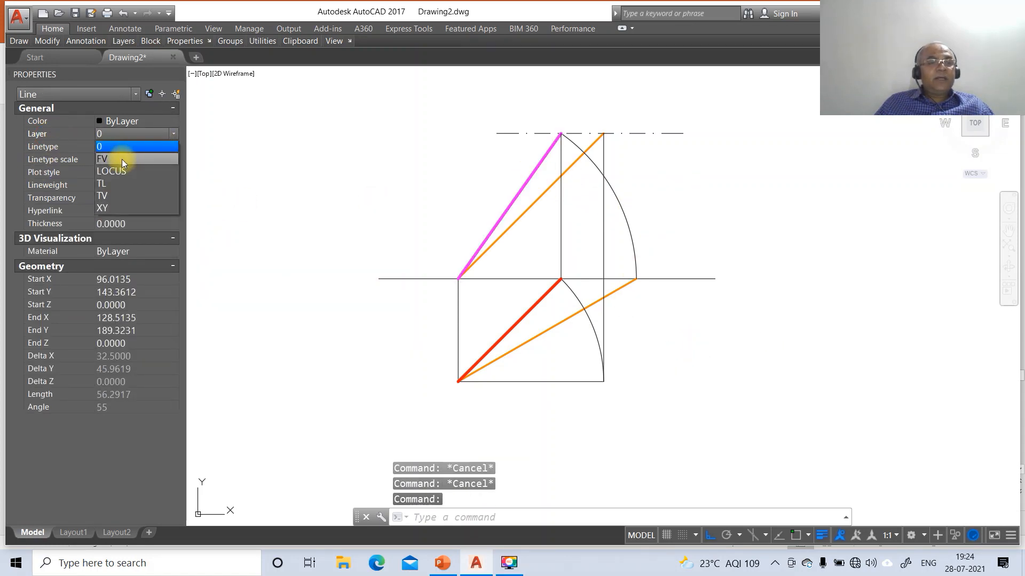
{"action": "key", "text": "Escape"}
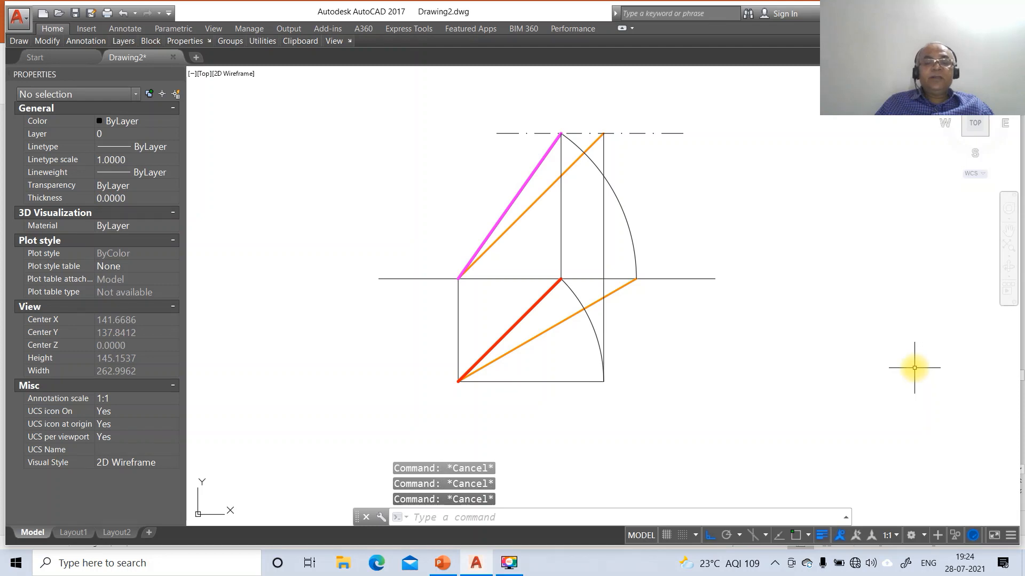
{"action": "type", "text": "DI"}
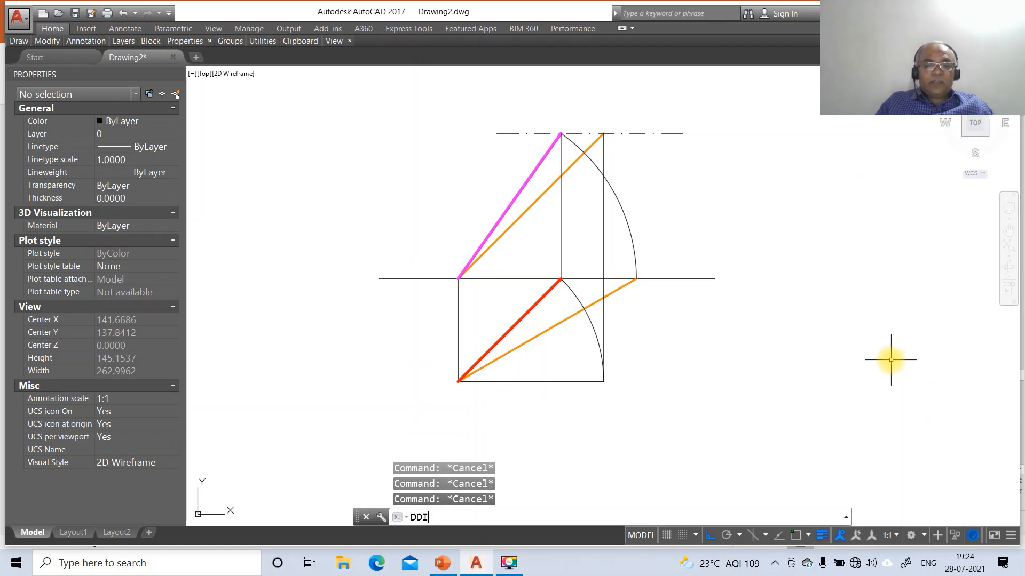
{"action": "type", "text": "MDI"}
{"action": "key", "text": "Return"}
{"action": "key", "text": "Escape"}
{"action": "key", "text": "Escape"}
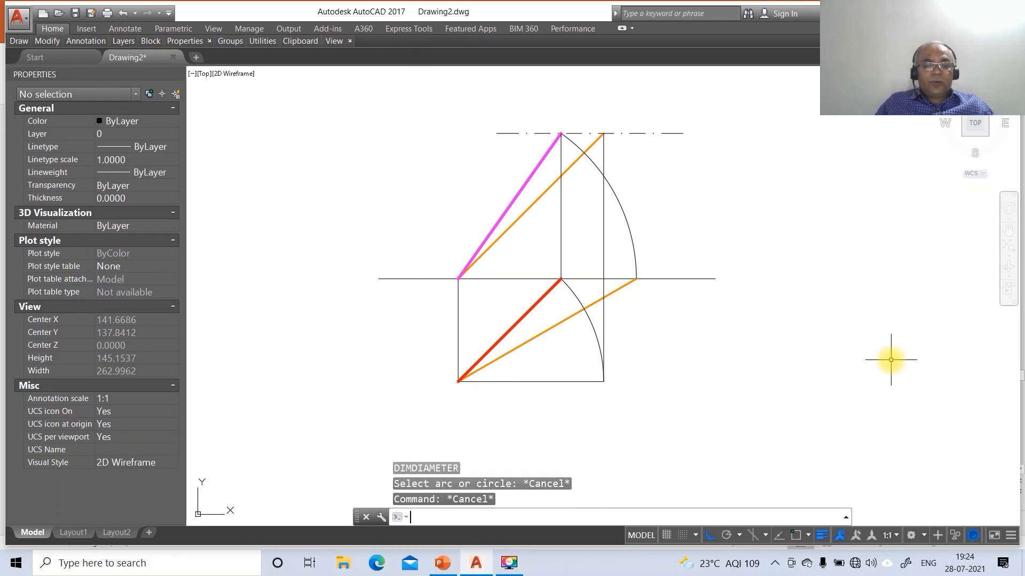
Step: Open the Standard dimension style for modification with DDIM and set its linear precision to 0
{"action": "key", "text": "Return"}
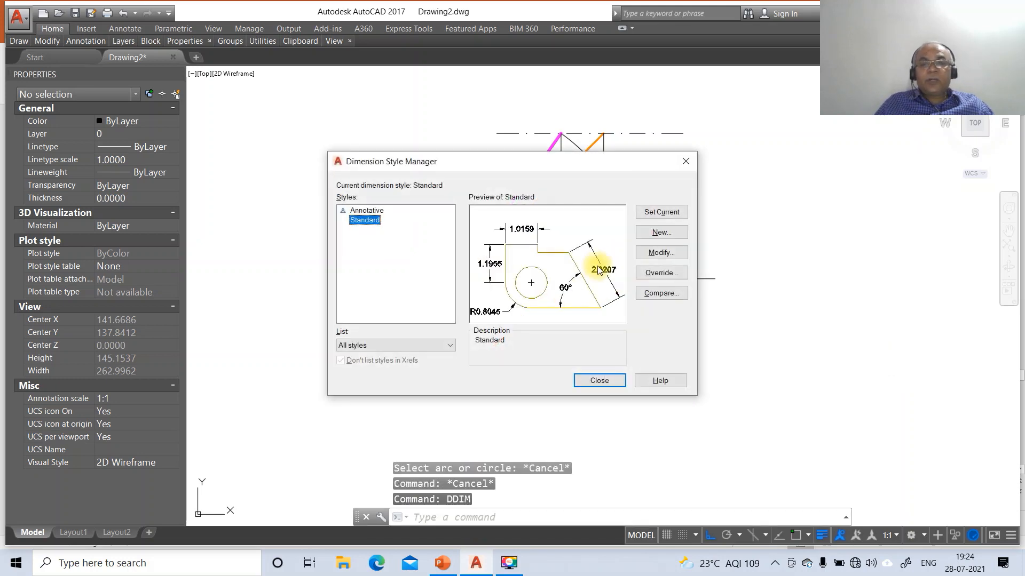
{"action": "left_click", "coordinate": [670, 249]}
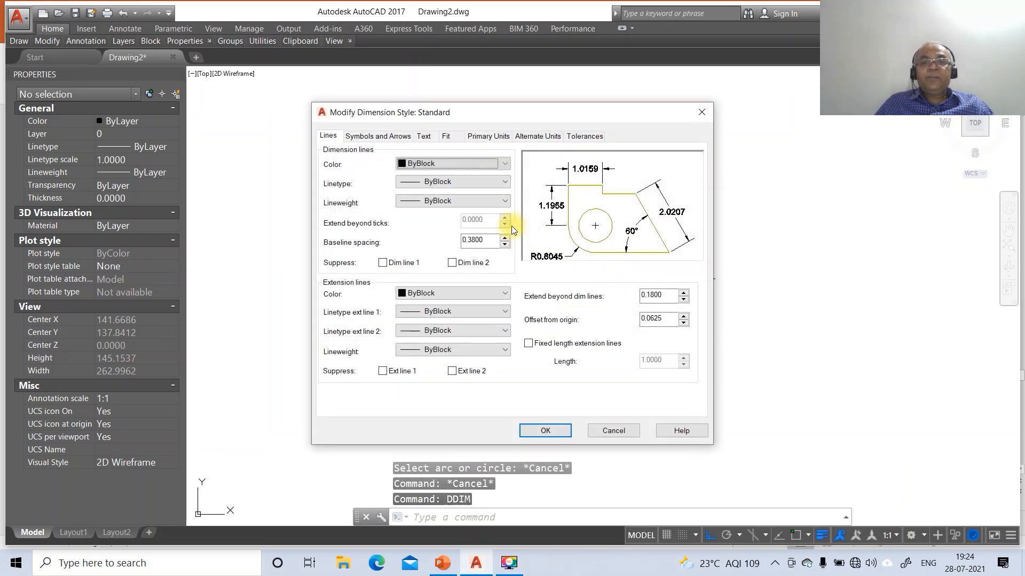
{"action": "left_click", "coordinate": [477, 136]}
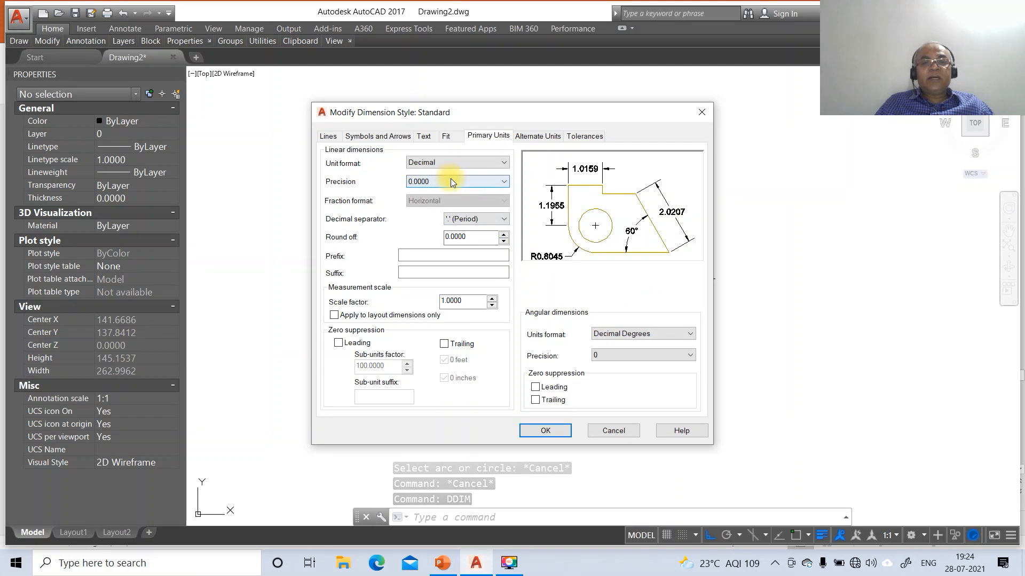
{"action": "left_click", "coordinate": [450, 181]}
{"action": "left_click", "coordinate": [444, 187]}
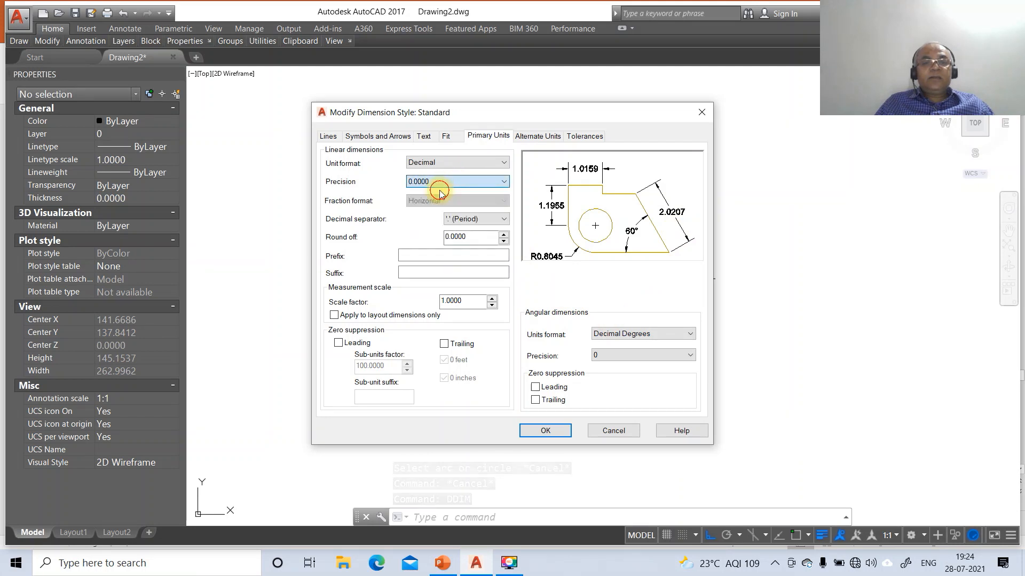
Step: Set the dimension text height to 3, alignment with the dimension line, vertical placement Above and offset from the dimension line 2
{"action": "left_click", "coordinate": [422, 137]}
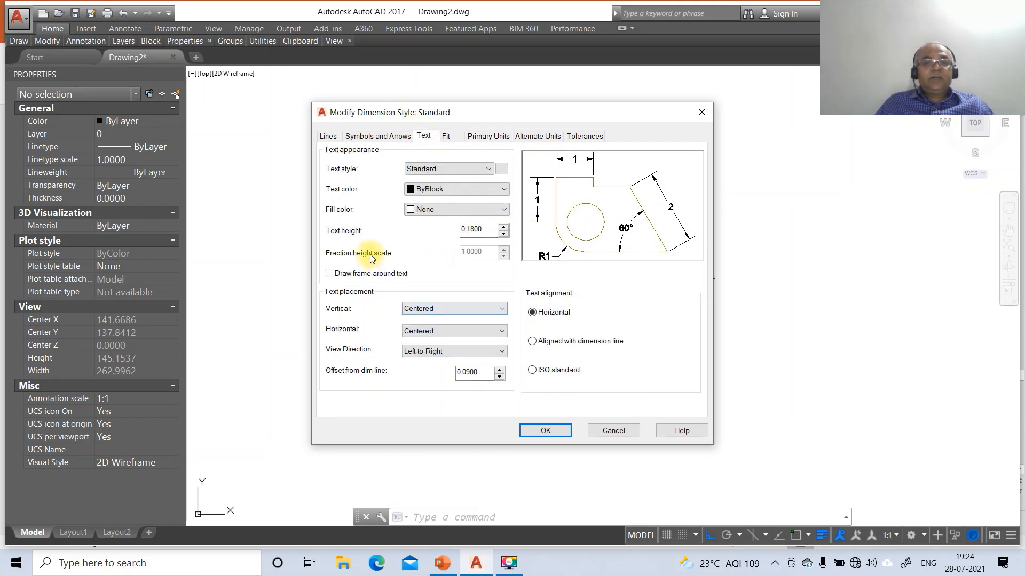
{"action": "double_click", "coordinate": [489, 229]}
{"action": "type", "text": "3"}
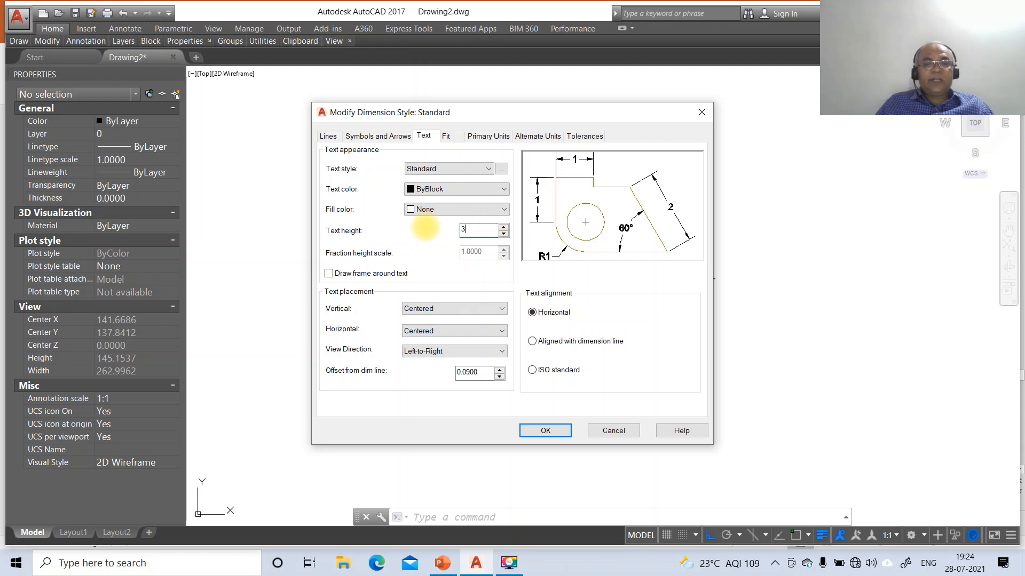
{"action": "left_click", "coordinate": [532, 341]}
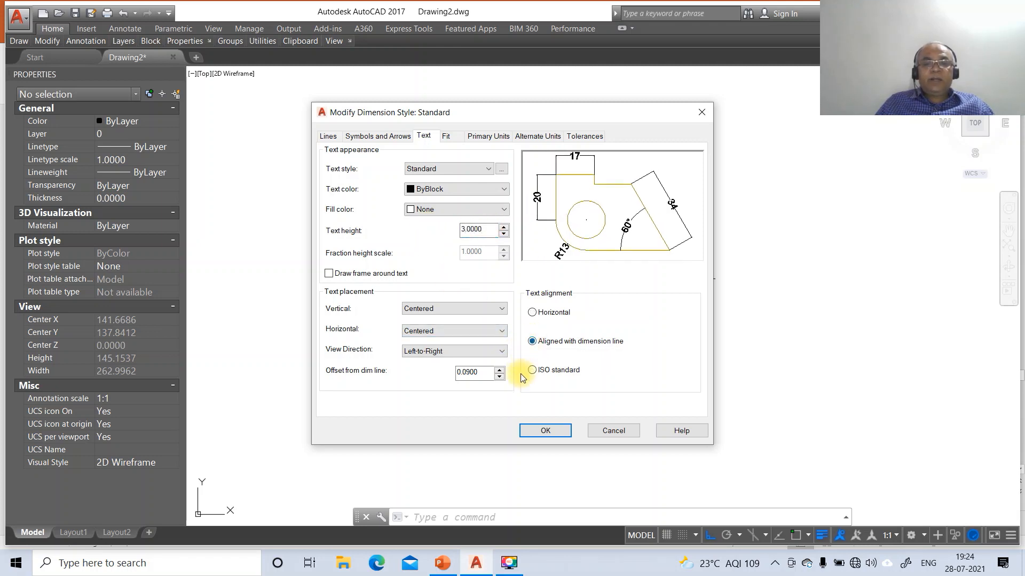
{"action": "left_click", "coordinate": [488, 310]}
{"action": "left_click", "coordinate": [465, 325]}
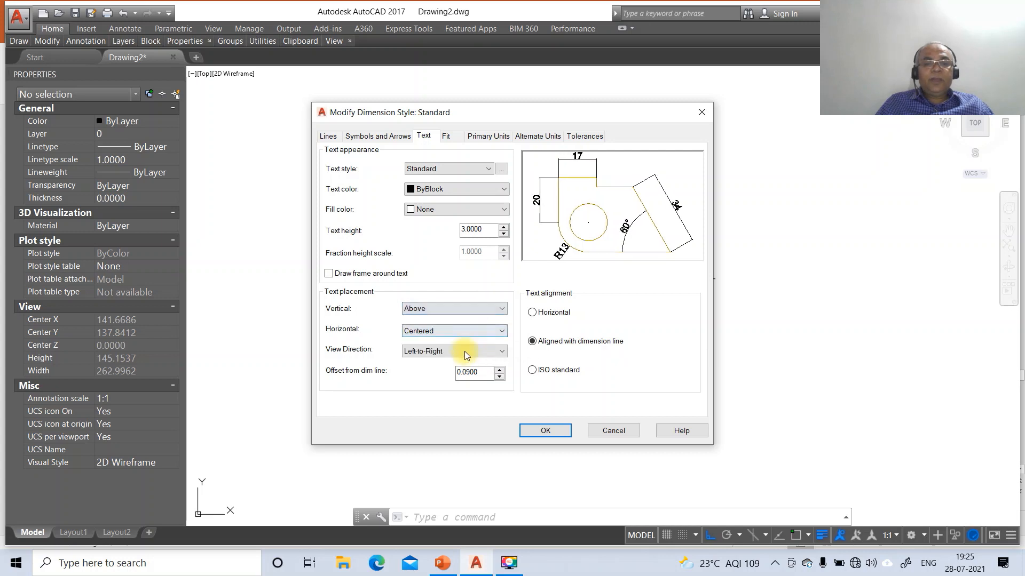
{"action": "double_click", "coordinate": [488, 369]}
{"action": "type", "text": "2"}
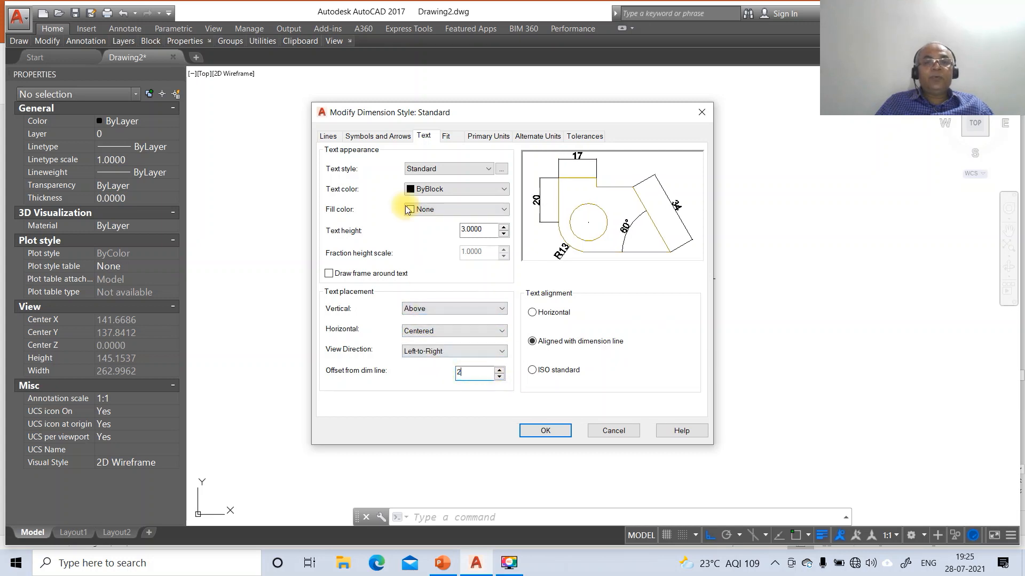
Step: Change the arrow size and the extension lines' offset from origin, and save the Standard dimension style
{"action": "left_click", "coordinate": [374, 136]}
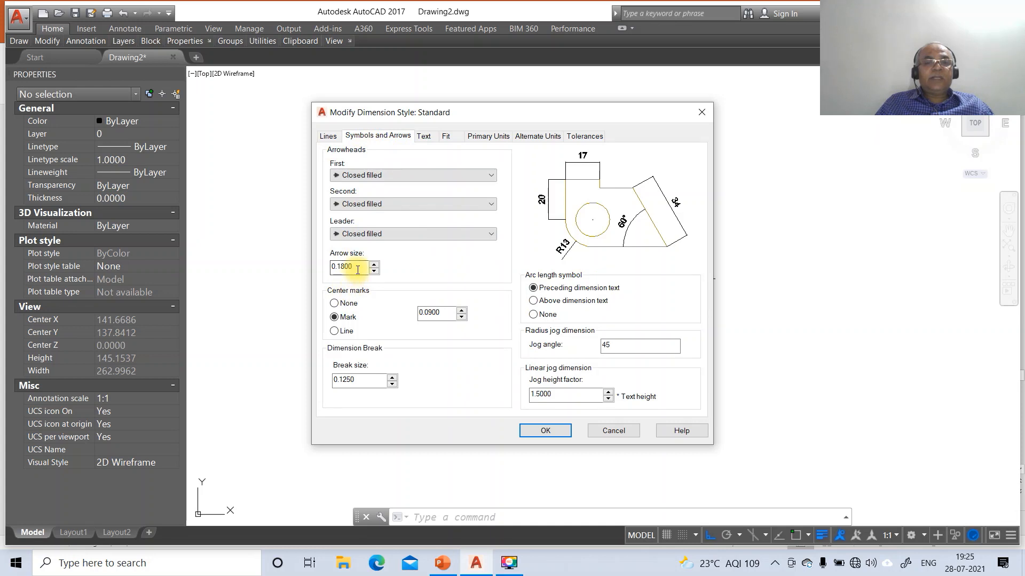
{"action": "left_click_drag", "start_coordinate": [358, 270], "coordinate": [312, 267]}
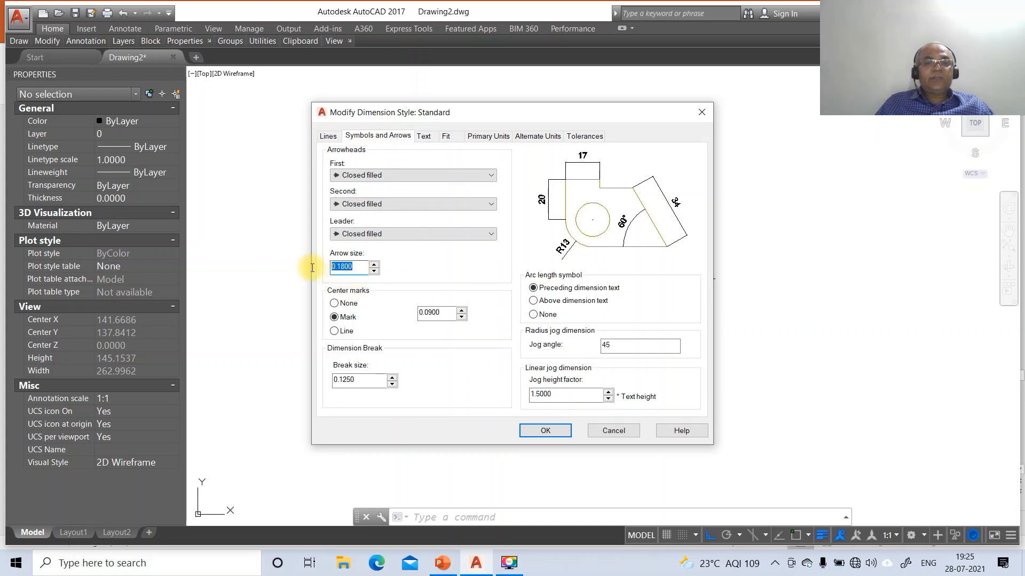
{"action": "left_click", "coordinate": [326, 136]}
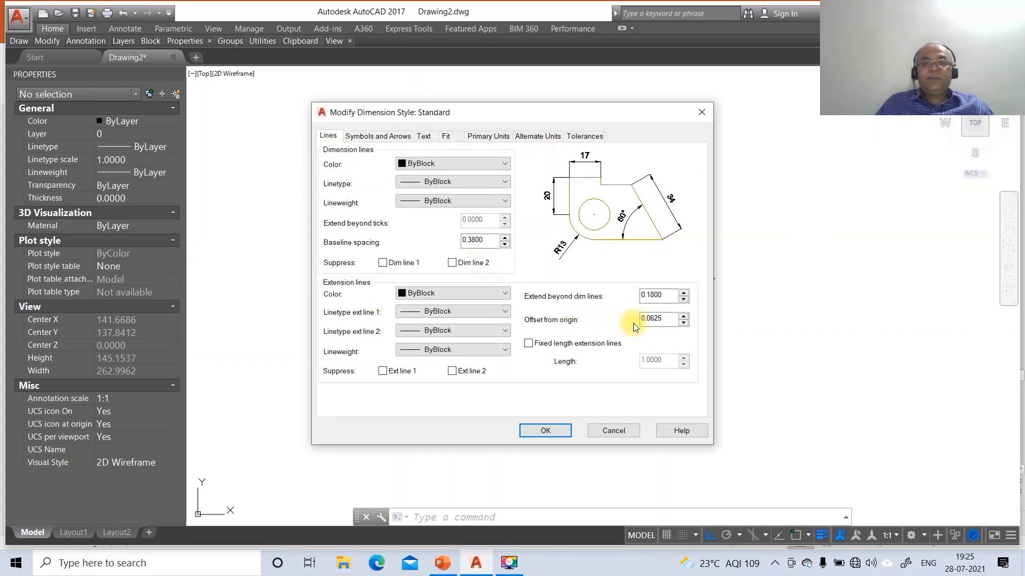
{"action": "left_click_drag", "start_coordinate": [664, 320], "coordinate": [612, 320]}
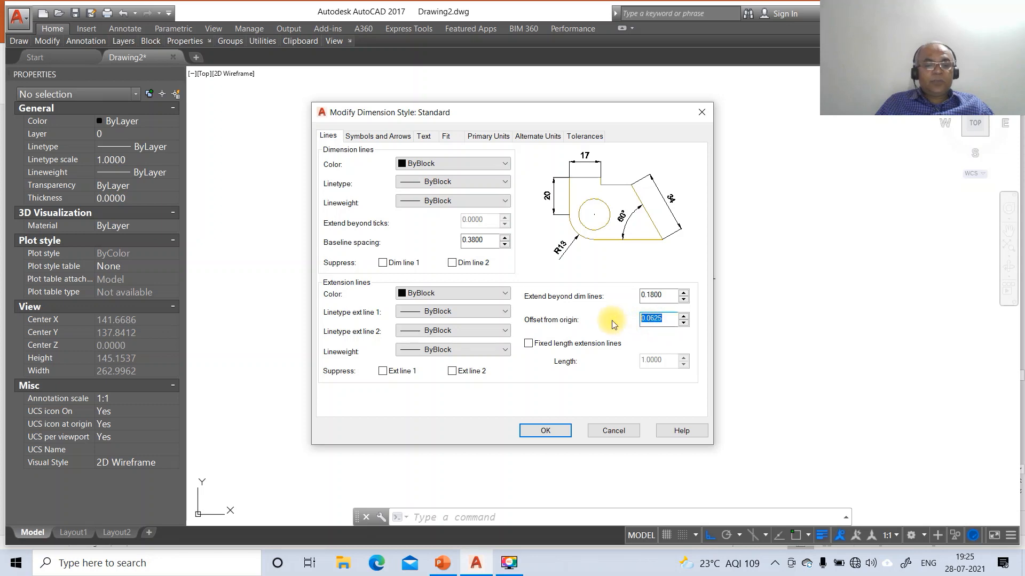
{"action": "left_click", "coordinate": [557, 431]}
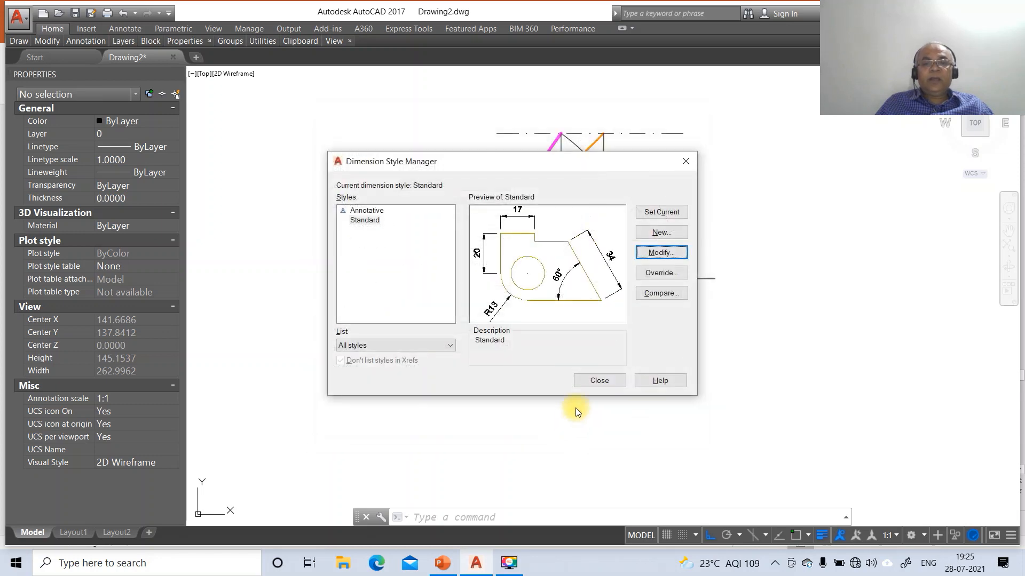
{"action": "left_click", "coordinate": [594, 382]}
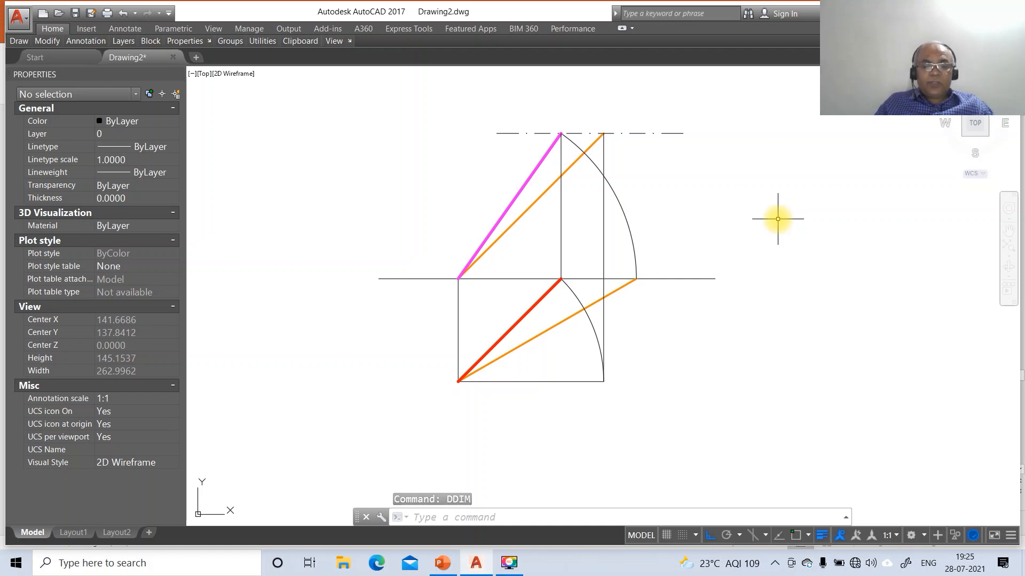
Step: Turn Ortho off and add an aligned DIM dimension to the orange inclined line below the reference line, offset to its lower right
{"action": "type", "text": "DIM"}
{"action": "key", "text": "Return"}
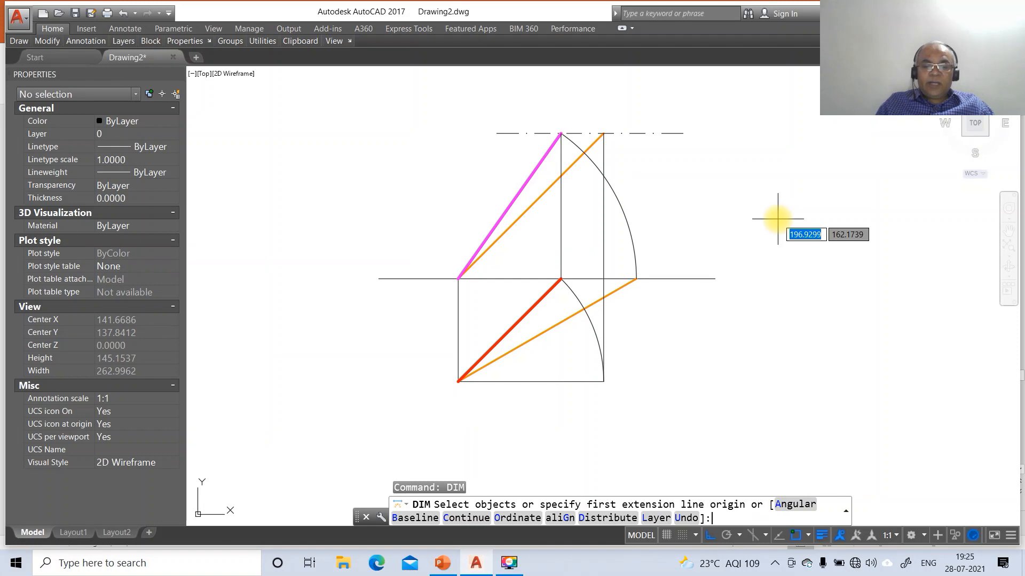
{"action": "left_click", "coordinate": [707, 536]}
{"action": "type", "text": "INT"}
{"action": "key", "text": "Return"}
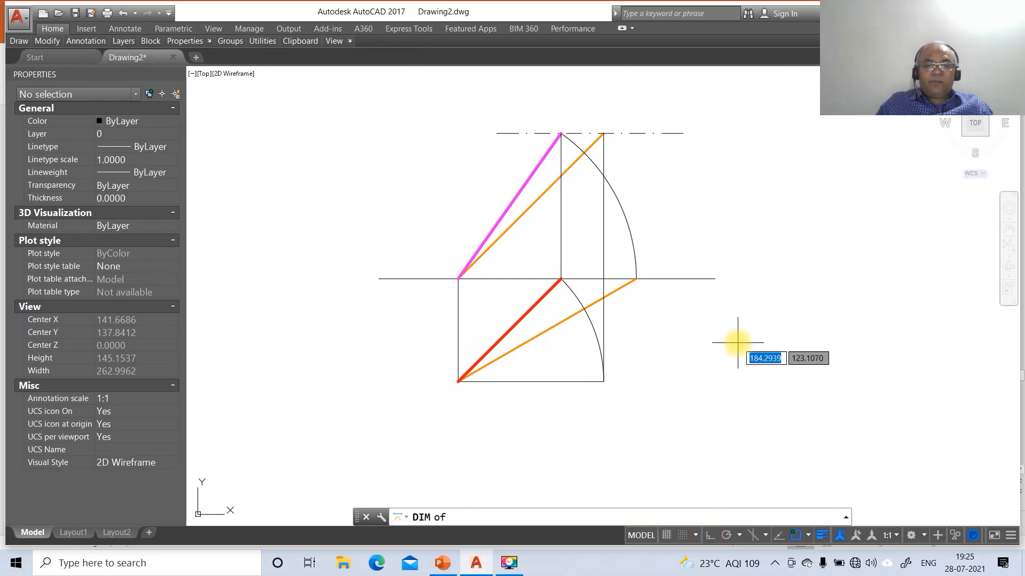
{"action": "left_click", "coordinate": [458, 382]}
{"action": "type", "text": "INT"}
{"action": "key", "text": "Return"}
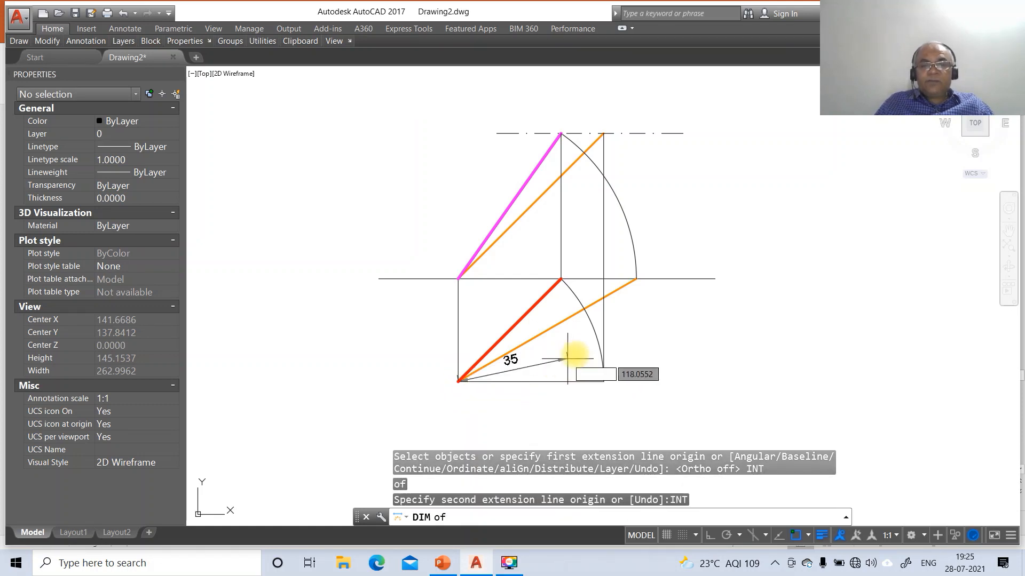
{"action": "left_click", "coordinate": [636, 278]}
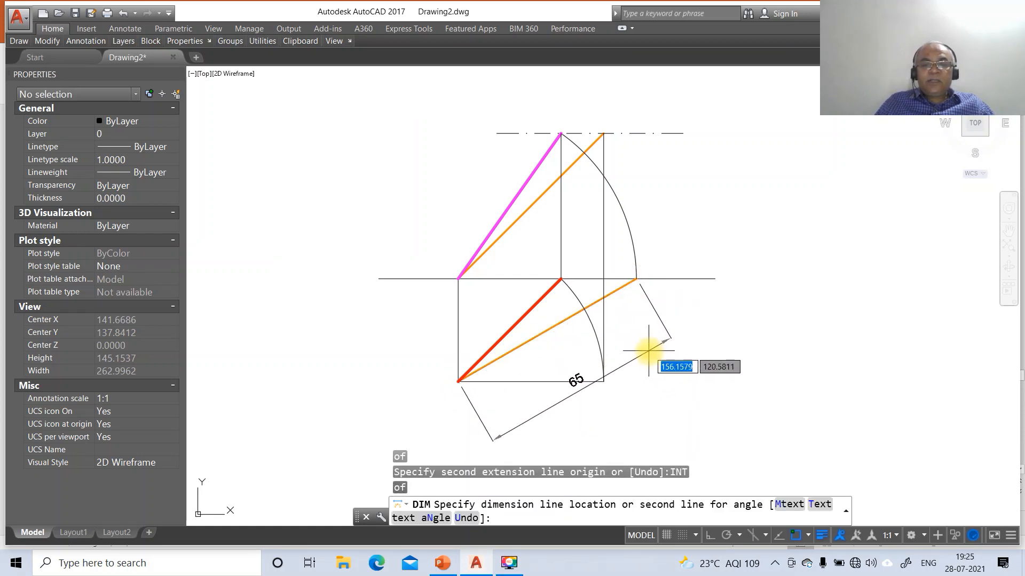
{"action": "left_click", "coordinate": [667, 371]}
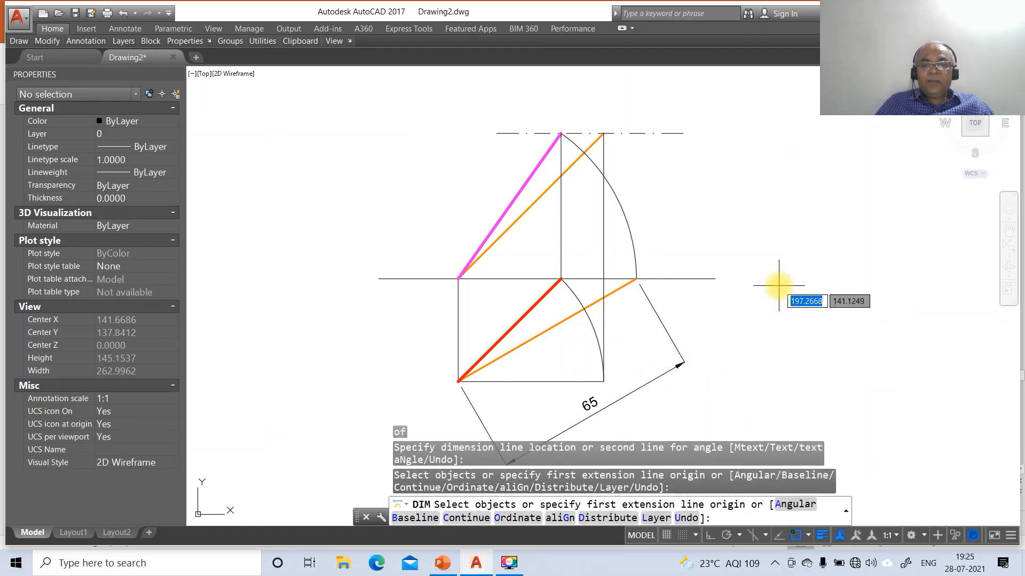
Step: Dimension the angle between the lower orange line and the horizontal reference line
{"action": "type", "text": "A"}
{"action": "key", "text": "Return"}
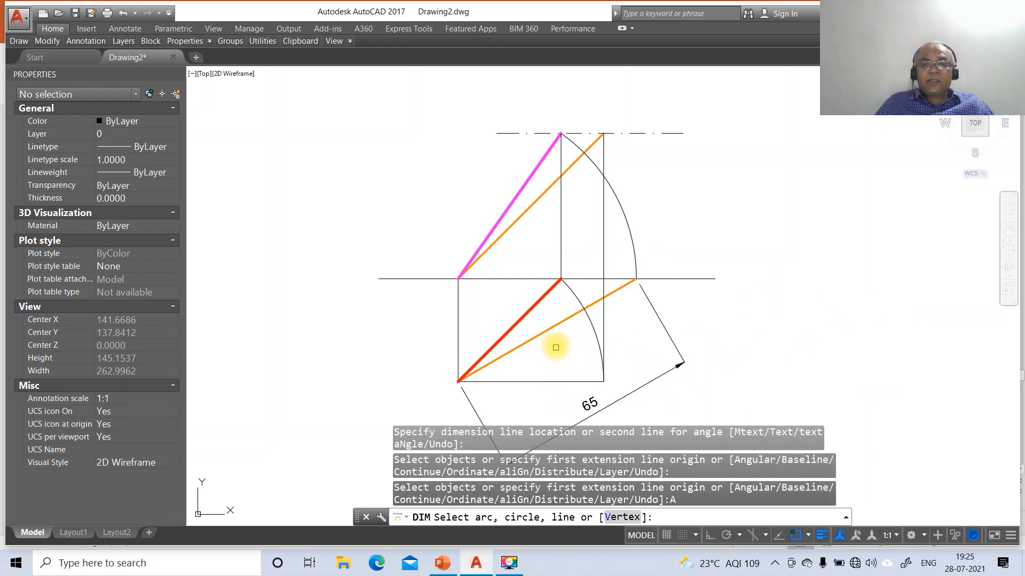
{"action": "left_click", "coordinate": [554, 326]}
{"action": "left_click", "coordinate": [506, 278]}
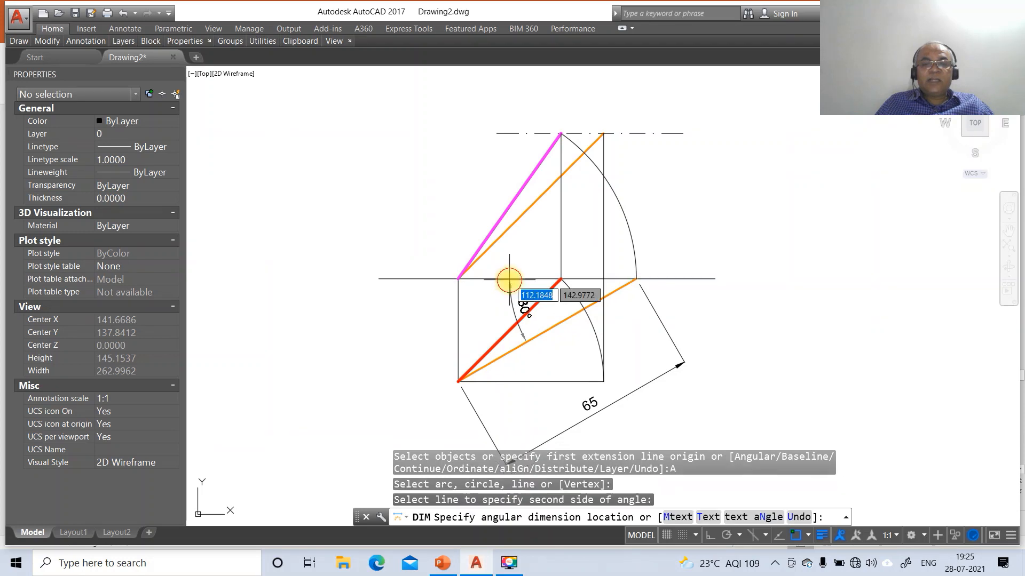
{"action": "left_click", "coordinate": [504, 286]}
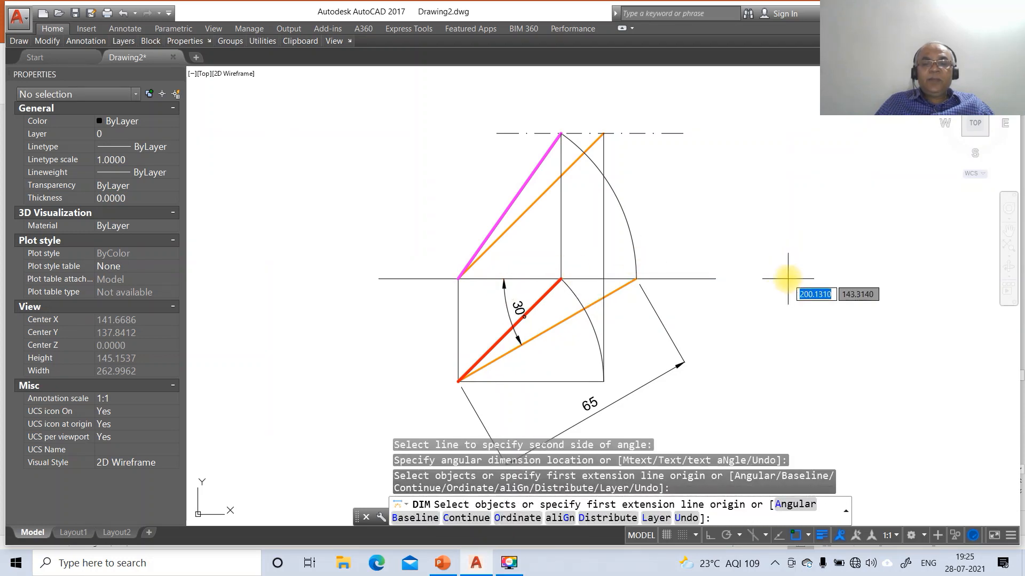
Step: Dimension the angle between the upper orange line and the horizontal reference line, and end the dimensioning
{"action": "type", "text": "A"}
{"action": "key", "text": "Return"}
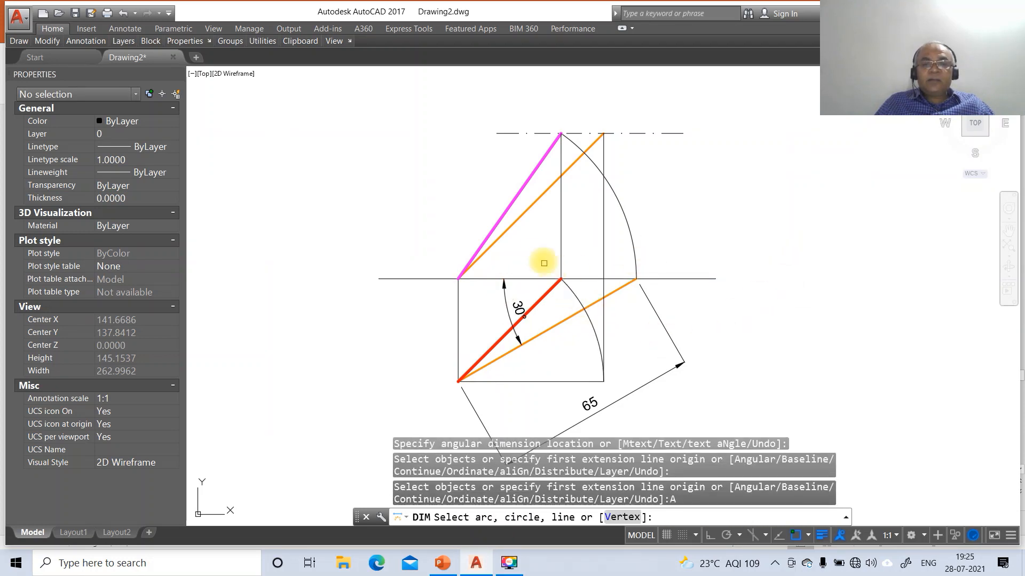
{"action": "left_click", "coordinate": [516, 222]}
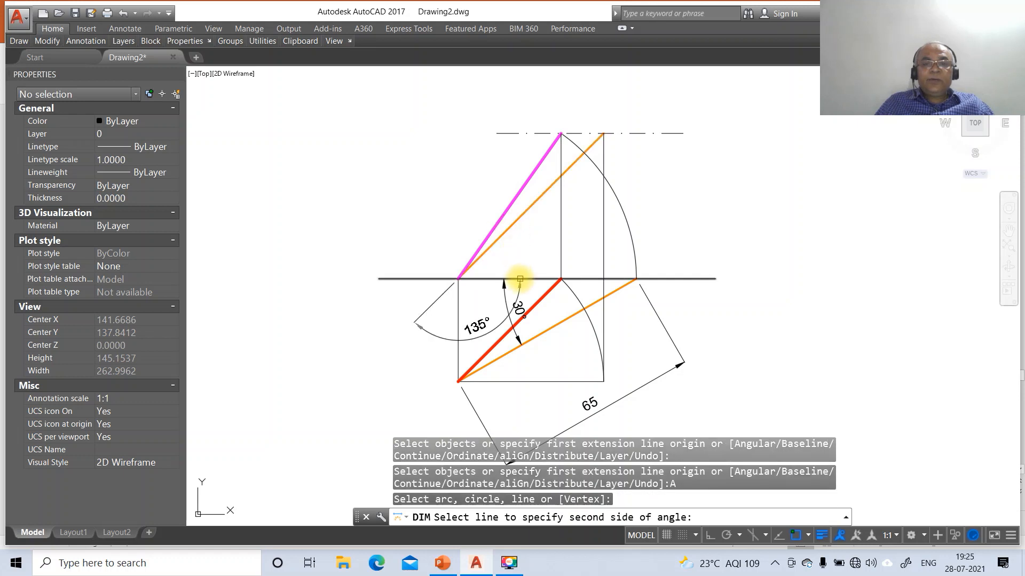
{"action": "left_click", "coordinate": [519, 277]}
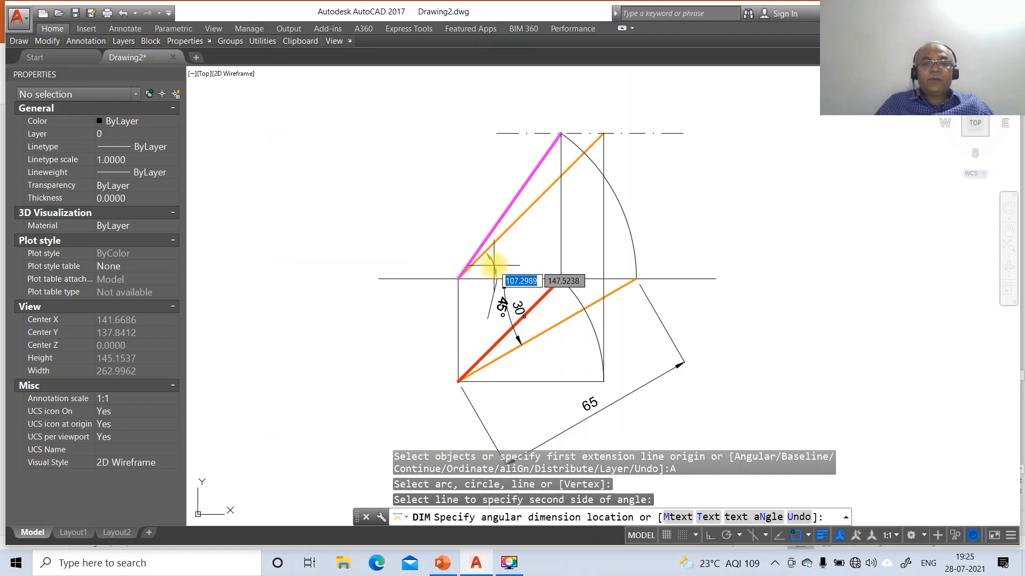
{"action": "left_click", "coordinate": [520, 263]}
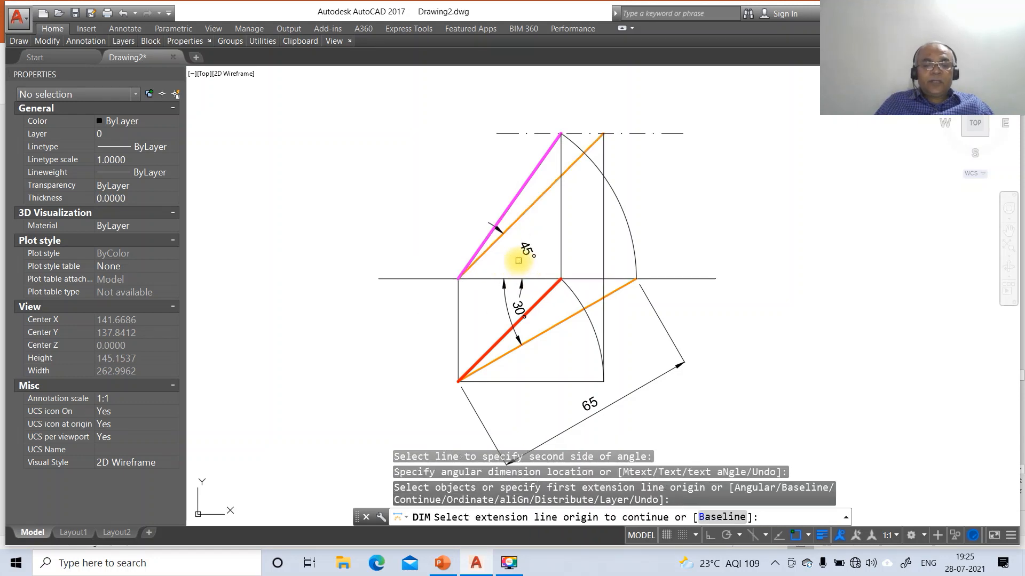
{"action": "key", "text": "Escape"}
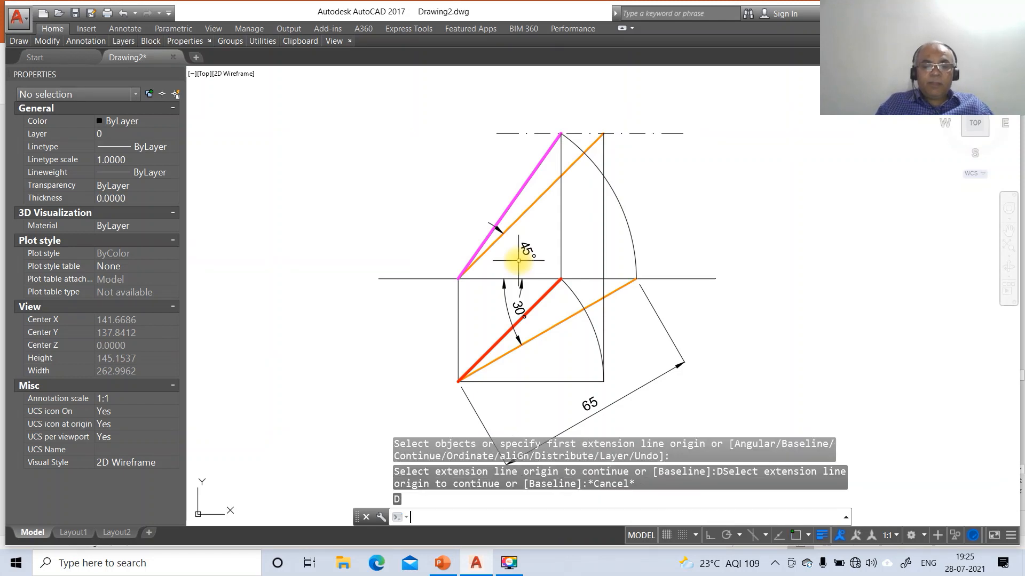
Step: Reposition the angular dimensions with DIMTEDIT: the 45° one closer to its vertex, the 30° one near the lower orange line's upper end
{"action": "type", "text": "DIMTED"}
{"action": "key", "text": "Return"}
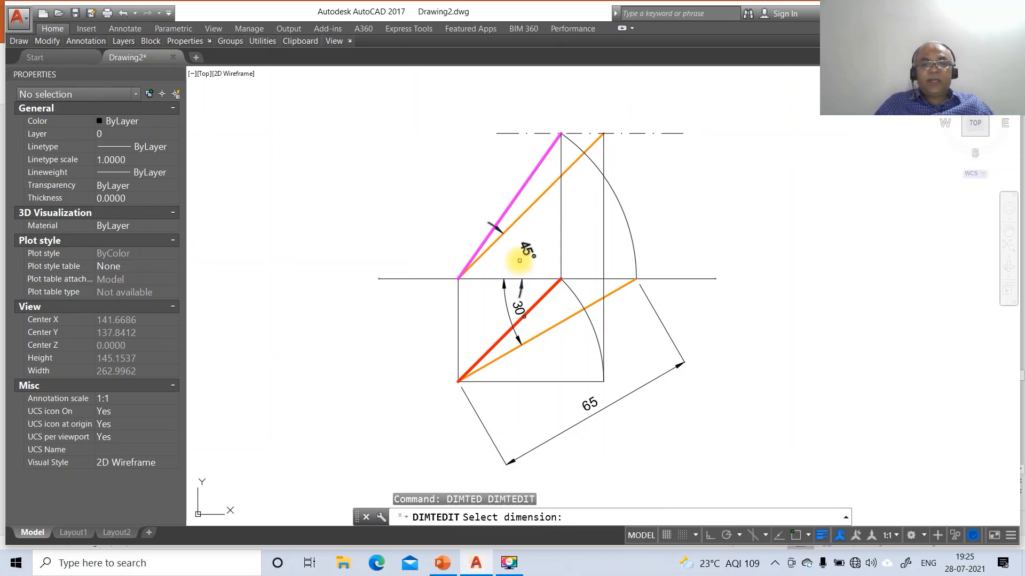
{"action": "left_click", "coordinate": [524, 249]}
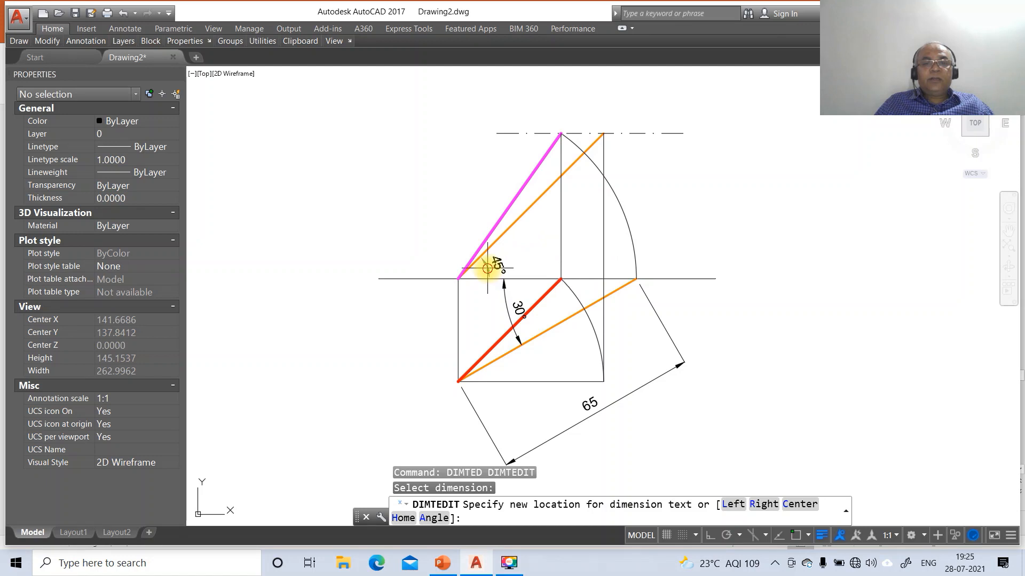
{"action": "left_click", "coordinate": [487, 269]}
{"action": "key", "text": "Return"}
{"action": "left_click", "coordinate": [520, 309]}
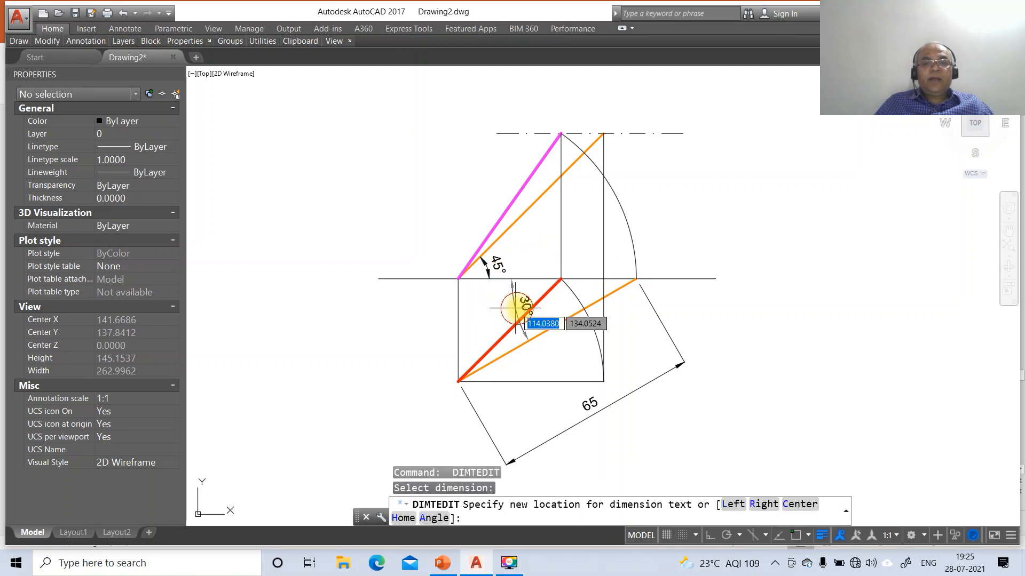
{"action": "left_click", "coordinate": [582, 293]}
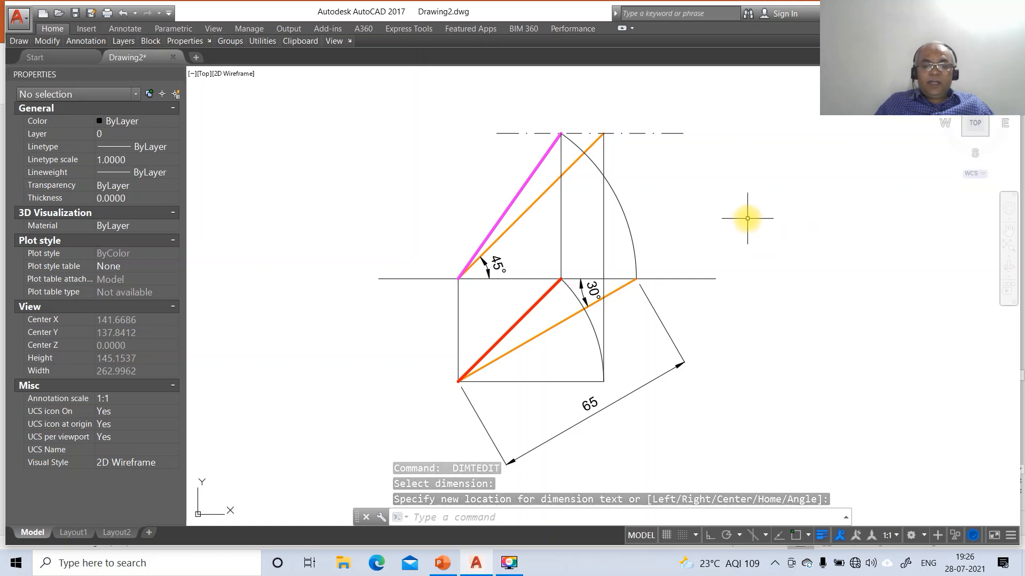
Step: Place a leader without annotation, its arrowhead on the upper arc pointing up along it and its tail extending down to the right
{"action": "type", "text": "LEADER"}
{"action": "key", "text": "Return"}
{"action": "type", "text": "NEA"}
{"action": "key", "text": "Return"}
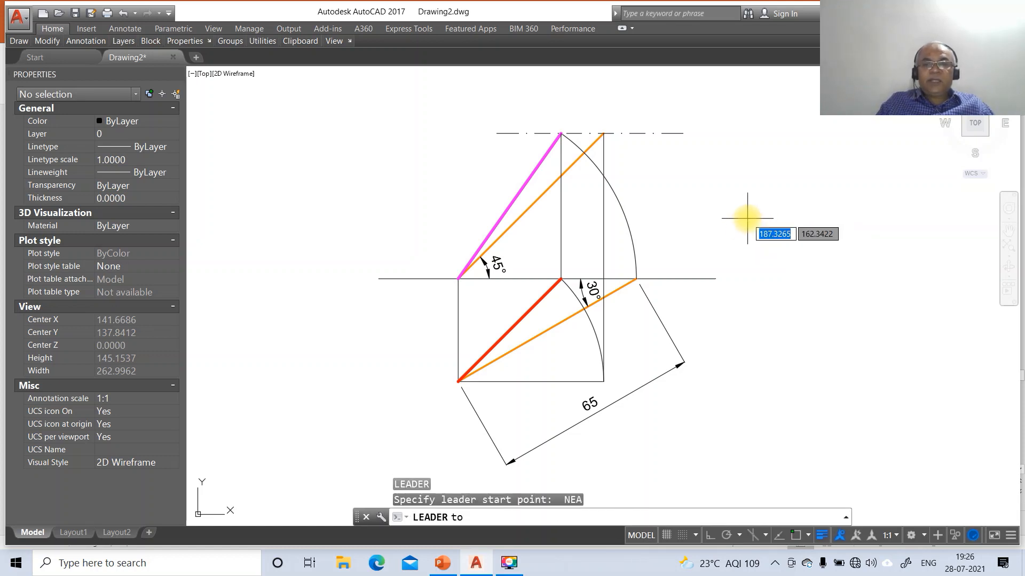
{"action": "left_click", "coordinate": [613, 189]}
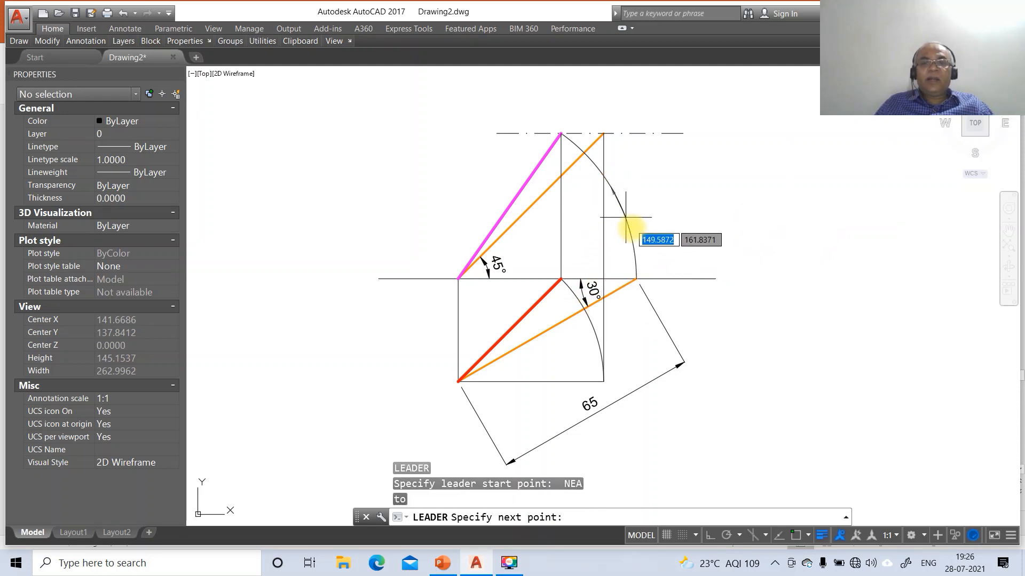
{"action": "left_click", "coordinate": [688, 329]}
{"action": "key", "text": "Return"}
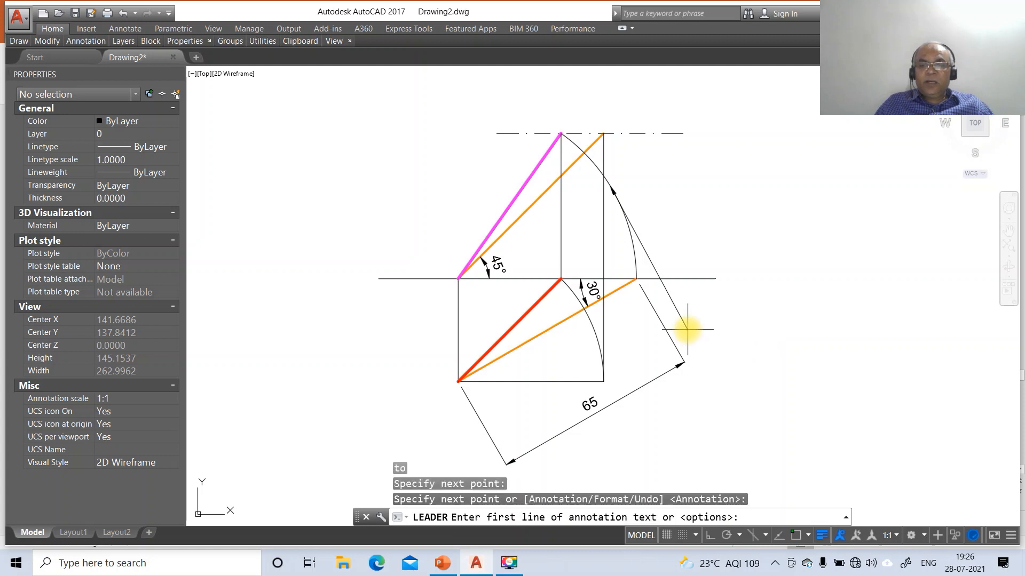
{"action": "key", "text": "Return"}
{"action": "type", "text": "N"}
{"action": "key", "text": "Return"}
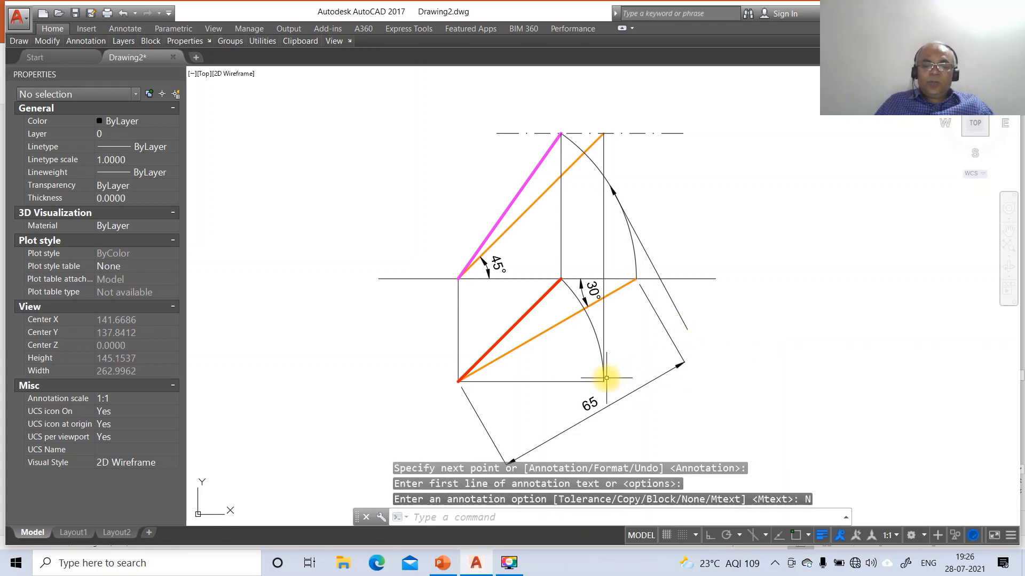
Step: Place a leader without annotation, its arrowhead on the lower arc pointing down along it and its tail extending up to the left
{"action": "type", "text": "LEAD"}
{"action": "key", "text": "Return"}
{"action": "type", "text": "N"}
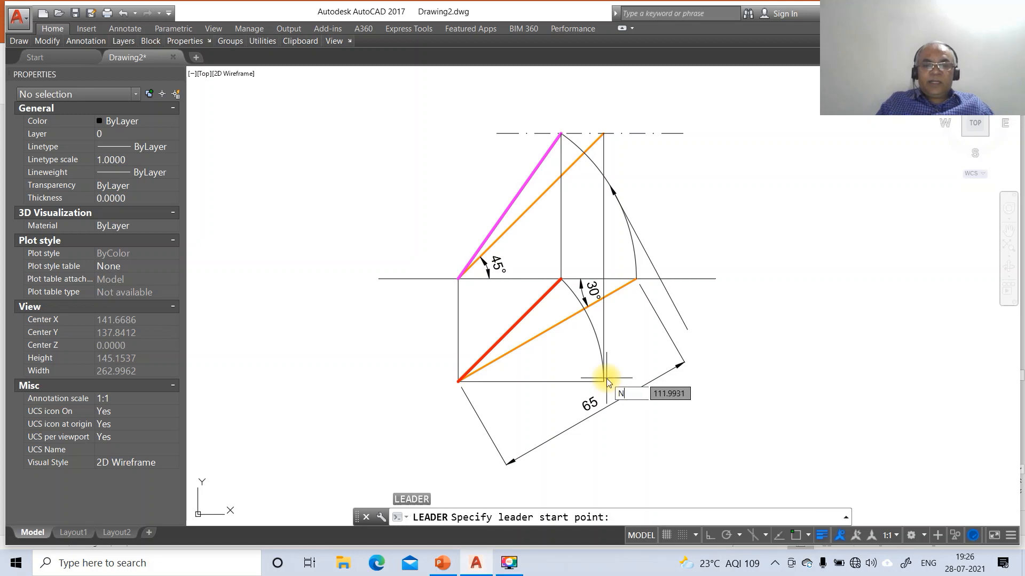
{"action": "type", "text": "EA"}
{"action": "key", "text": "Return"}
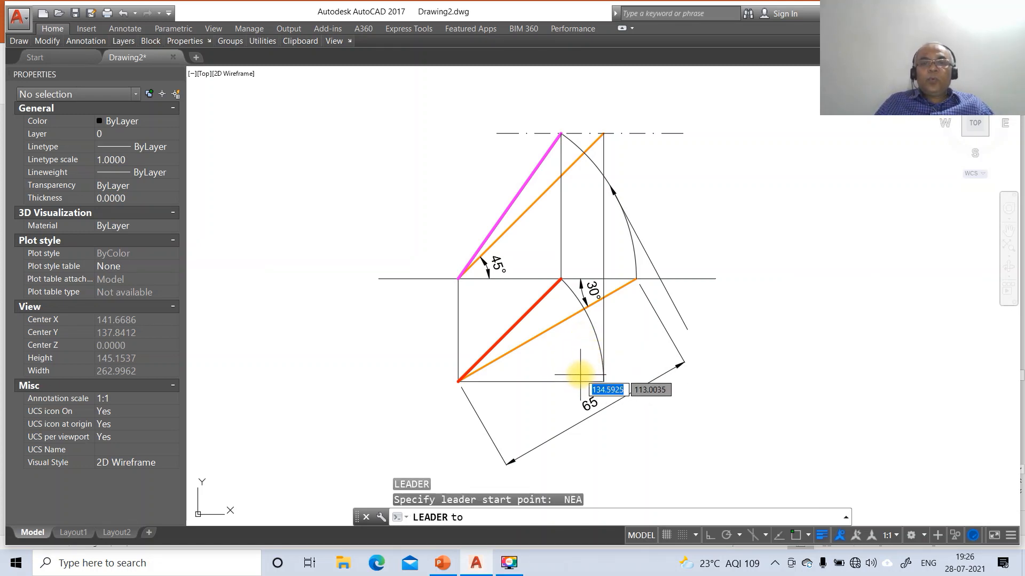
{"action": "left_click", "coordinate": [591, 334]}
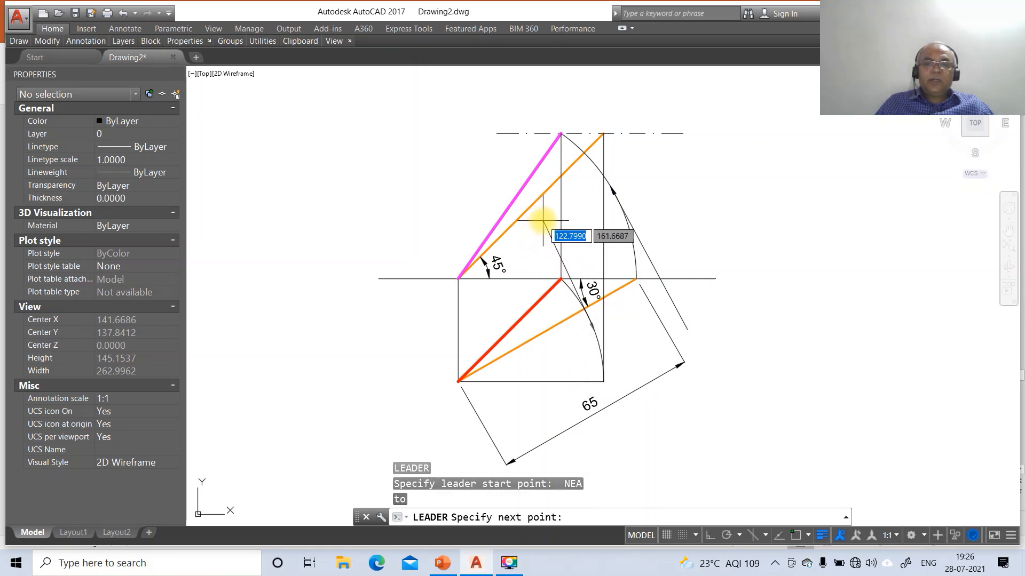
{"action": "key", "text": "Return"}
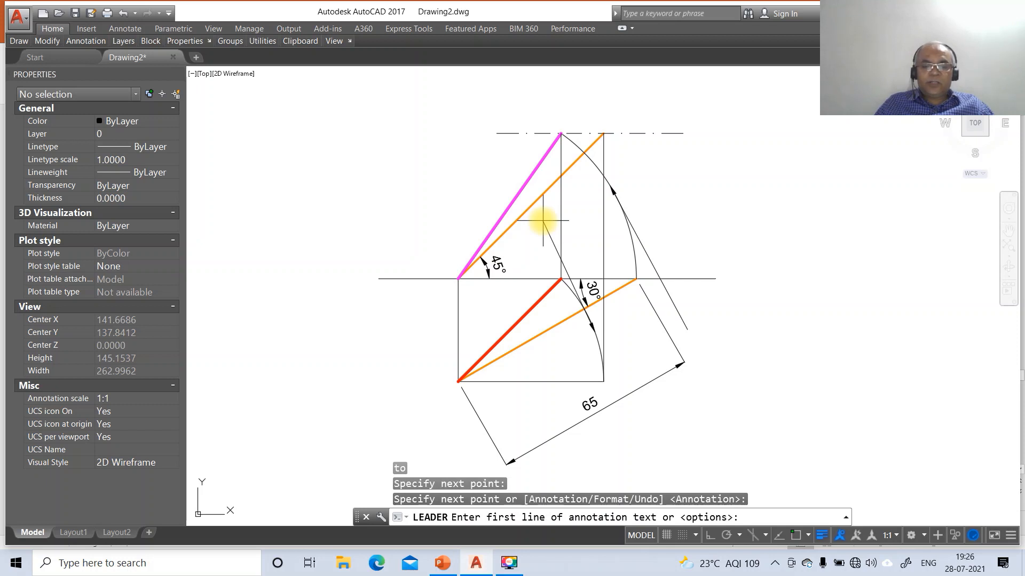
{"action": "key", "text": "Return"}
{"action": "type", "text": "N"}
{"action": "key", "text": "Return"}
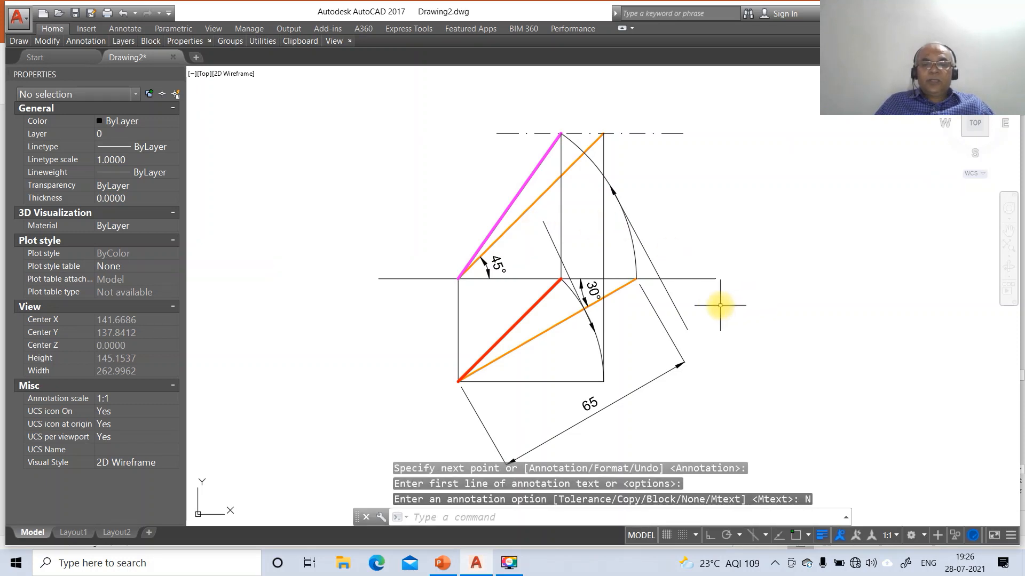
Step: Turn Ortho on and place an upward-pointing leader without annotation on the right vertical projector, with its tail ending below the drawing
{"action": "left_click", "coordinate": [710, 536]}
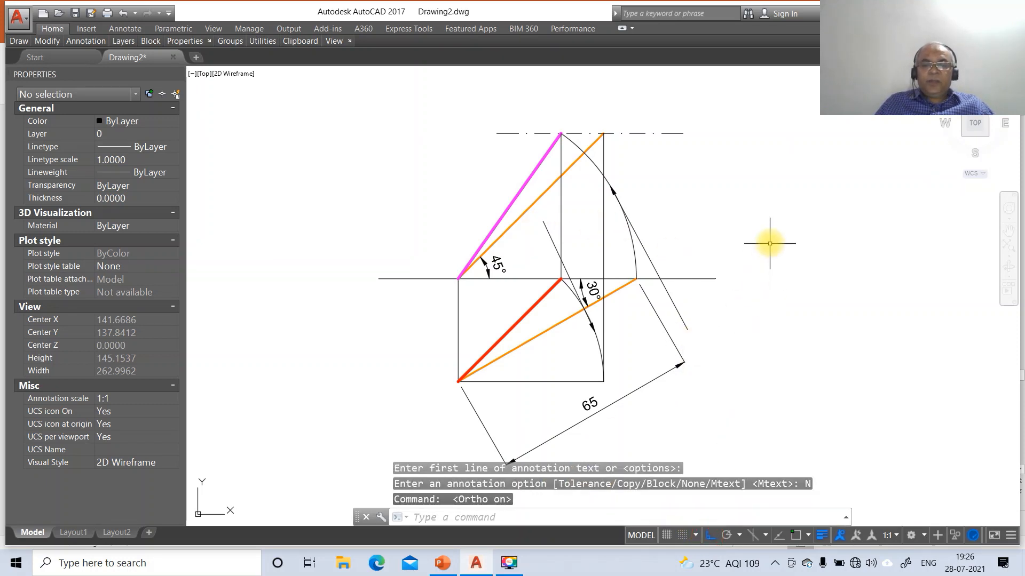
{"action": "type", "text": "leader"}
{"action": "key", "text": "Return"}
{"action": "type", "text": "nea"}
{"action": "key", "text": "Return"}
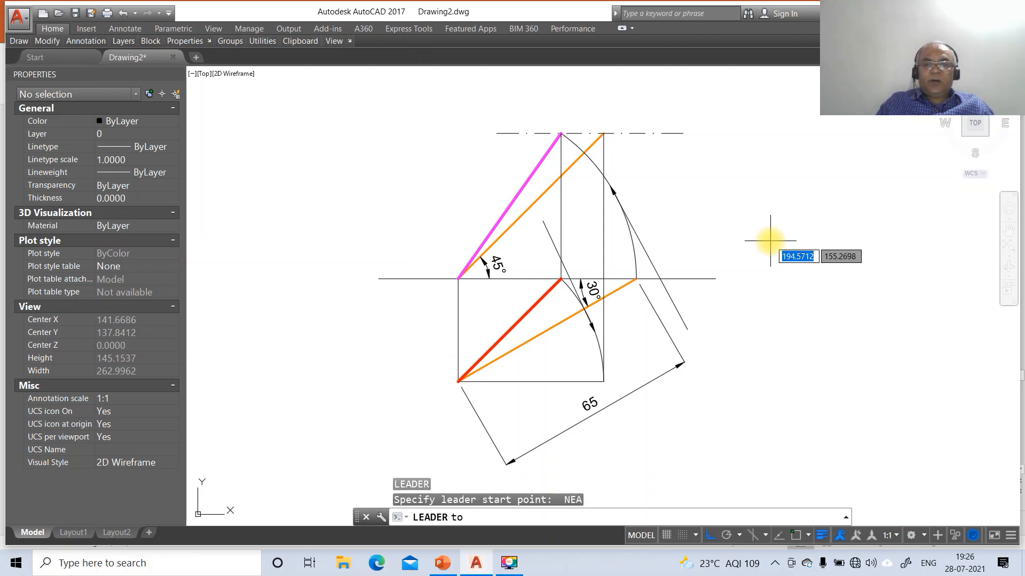
{"action": "left_click", "coordinate": [603, 232]}
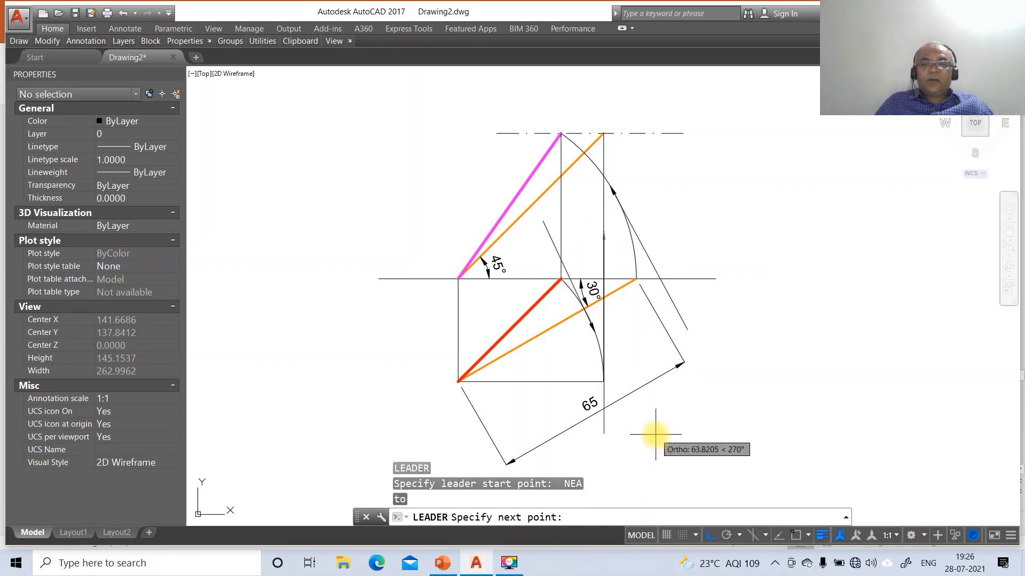
{"action": "left_click", "coordinate": [655, 442]}
{"action": "key", "text": "Return"}
{"action": "key", "text": "Return"}
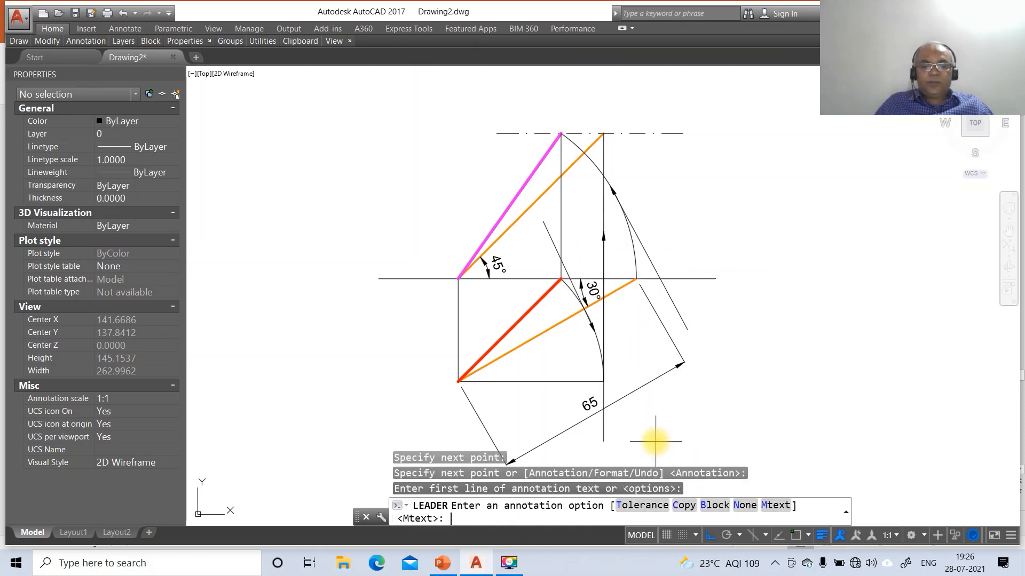
{"action": "type", "text": "n"}
{"action": "key", "text": "Return"}
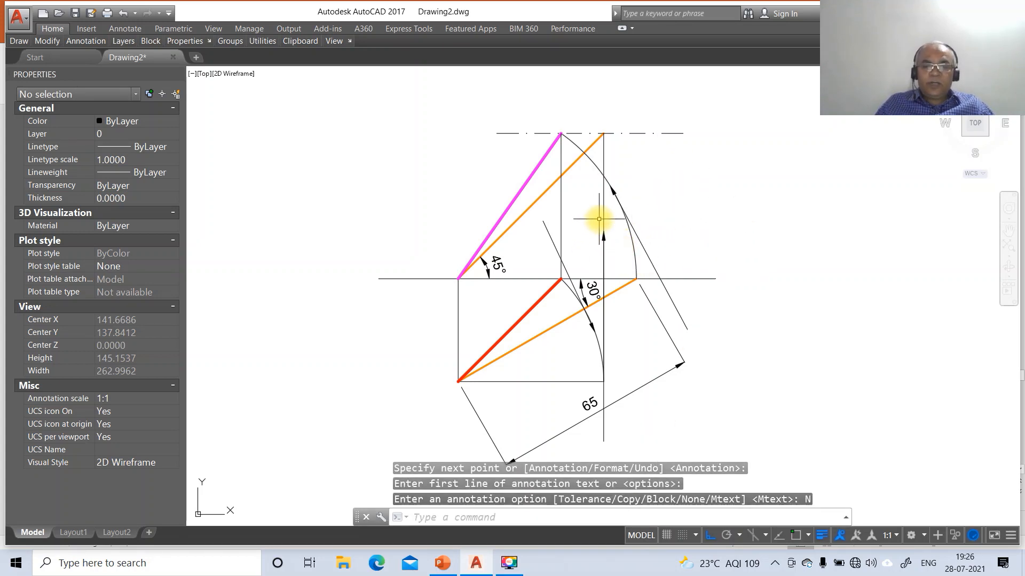
Step: Place a downward-pointing leader without annotation on the vertical projector from the magenta line's upper end, with its tail ending above the locus line
{"action": "key", "text": "Return"}
{"action": "type", "text": "nea"}
{"action": "key", "text": "Return"}
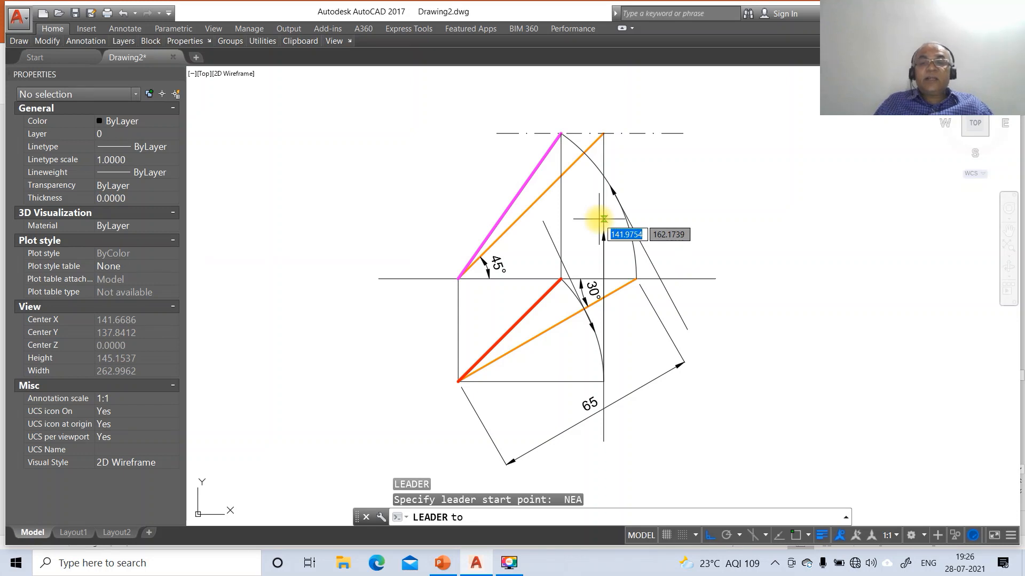
{"action": "left_click", "coordinate": [560, 214]}
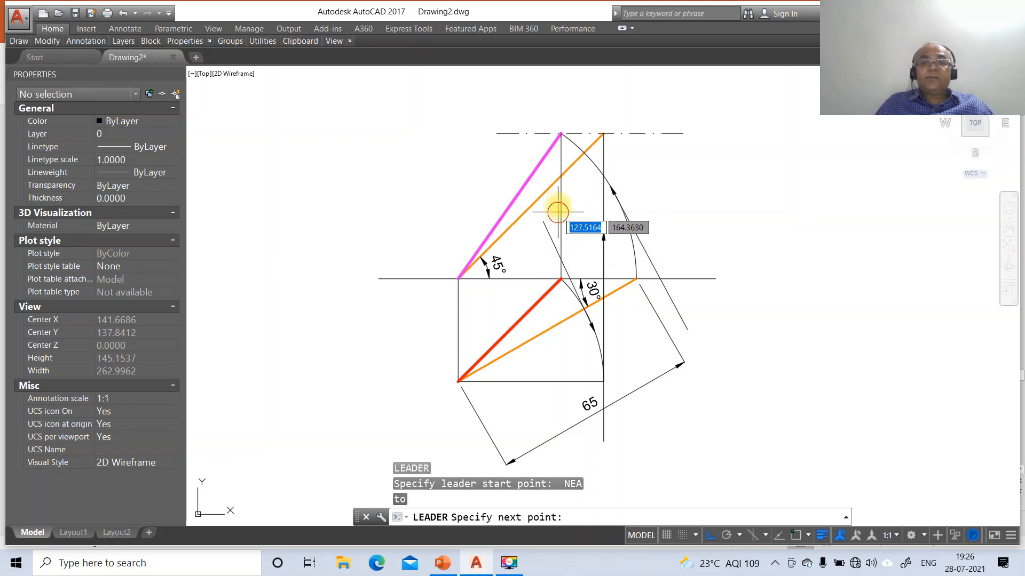
{"action": "left_click", "coordinate": [575, 95]}
{"action": "key", "text": "Return"}
{"action": "key", "text": "Return"}
{"action": "type", "text": "n"}
{"action": "key", "text": "Return"}
Step: Explode the four direction leaders on the two arcs and the two vertical projectors
{"action": "type", "text": "x"}
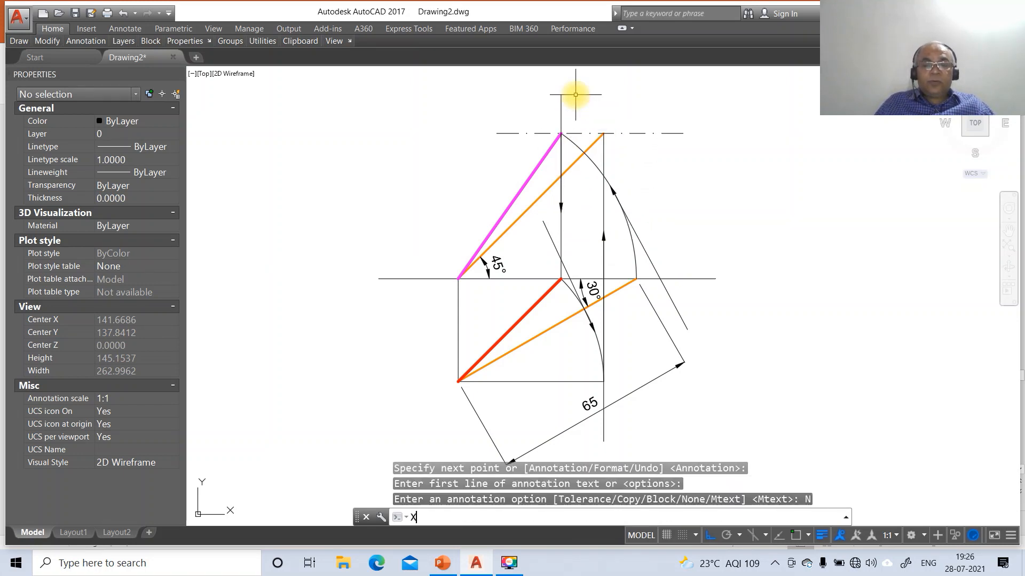
{"action": "key", "text": "Return"}
{"action": "left_click", "coordinate": [560, 106]}
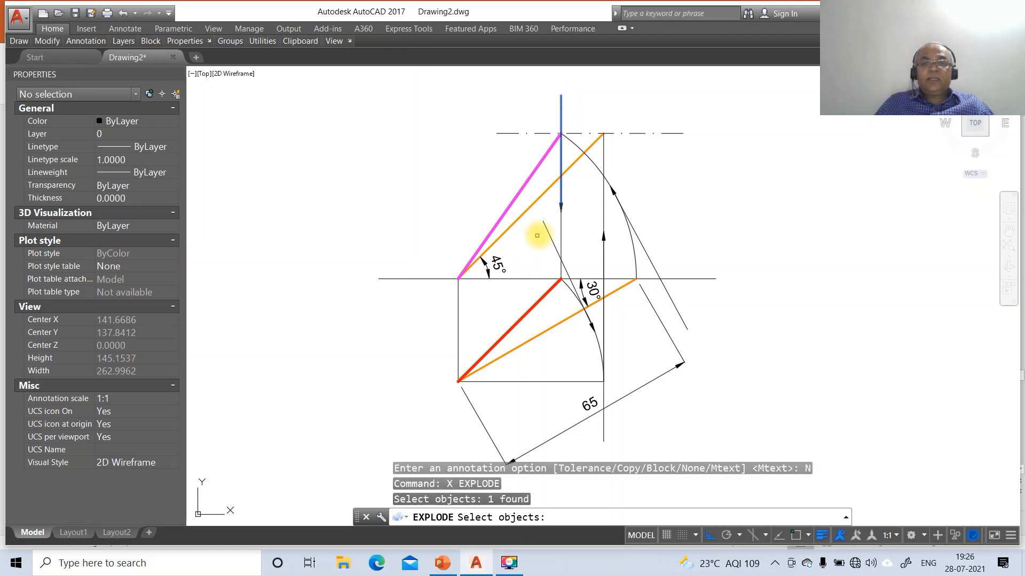
{"action": "left_click", "coordinate": [544, 230]}
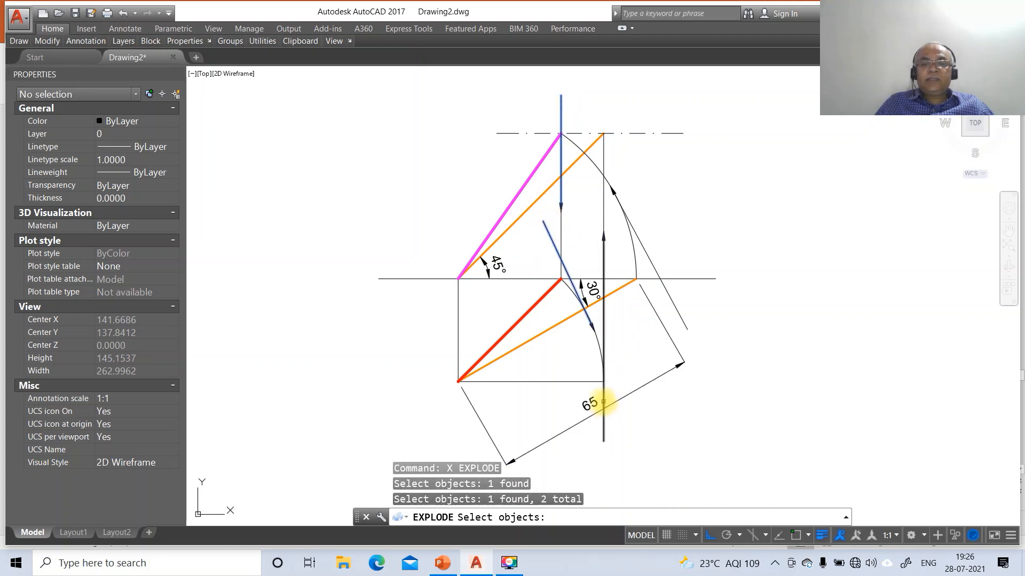
{"action": "left_click", "coordinate": [604, 400]}
{"action": "left_click", "coordinate": [672, 302]}
{"action": "key", "text": "Return"}
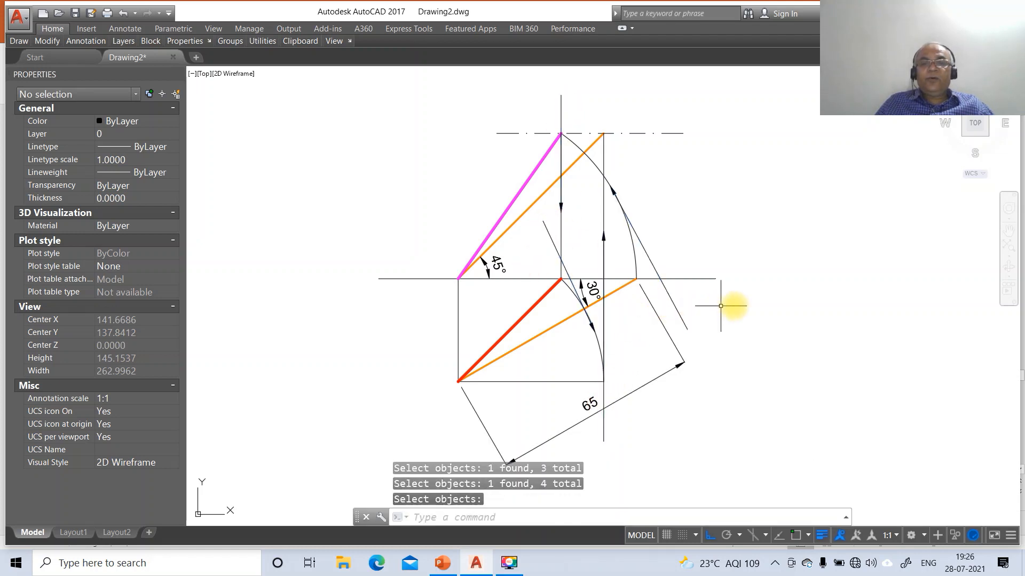
Step: Erase the four exploded leader tail lines, keeping the arrowheads on the arcs and projectors
{"action": "type", "text": "e"}
{"action": "key", "text": "Return"}
{"action": "left_click", "coordinate": [600, 81]}
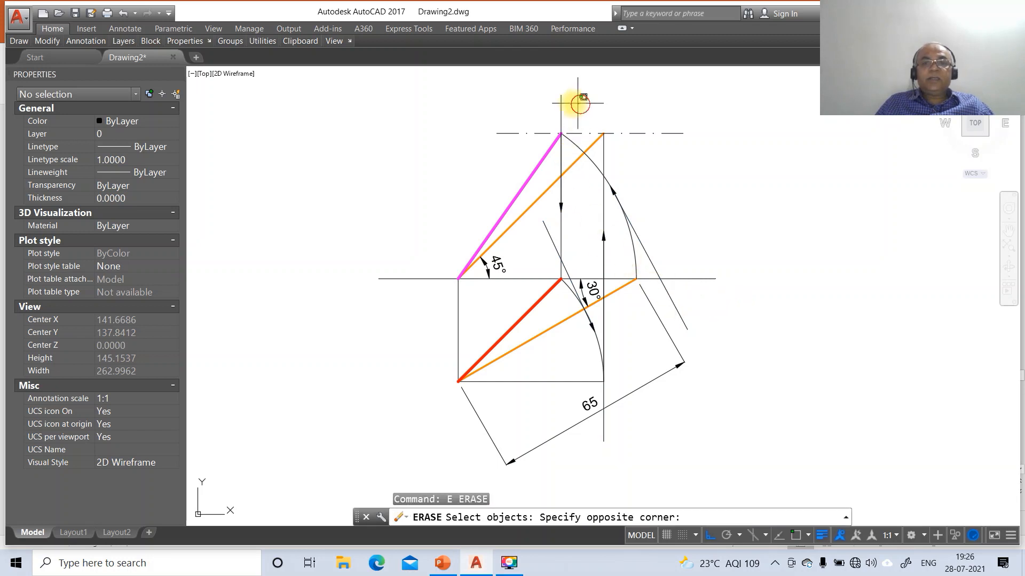
{"action": "left_click", "coordinate": [509, 117]}
{"action": "key", "text": "Return"}
{"action": "key", "text": "Return"}
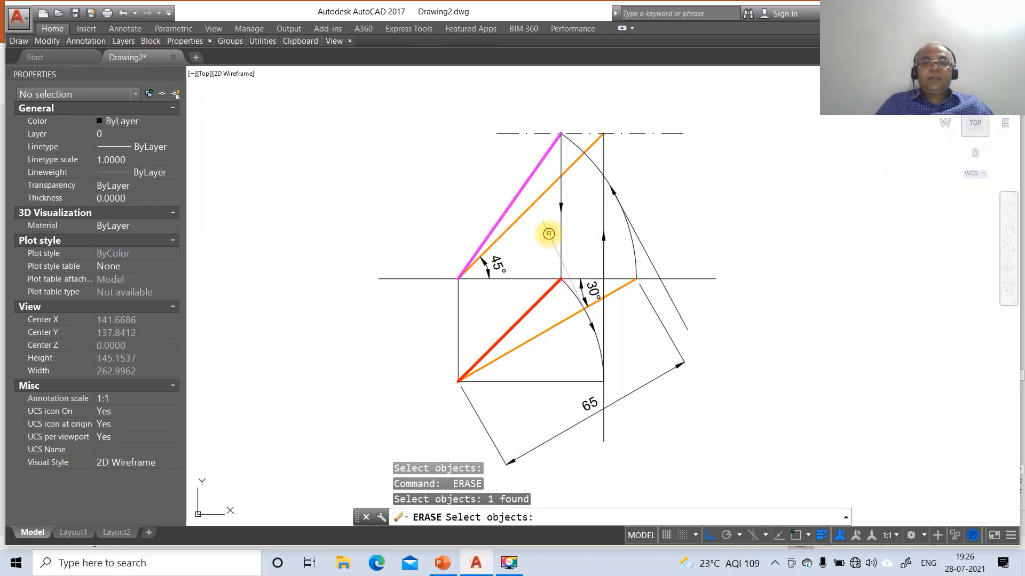
{"action": "left_click", "coordinate": [602, 423]}
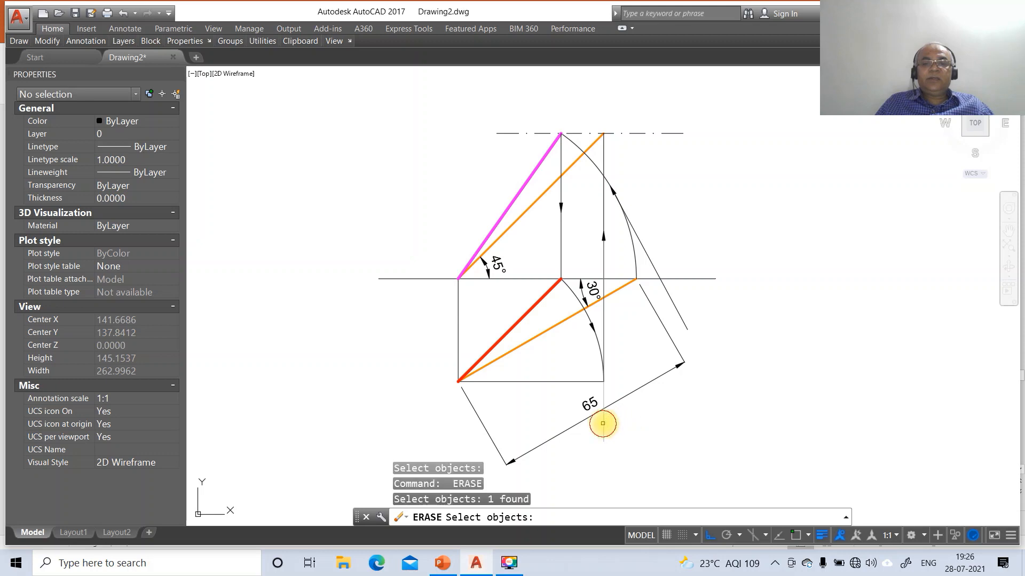
{"action": "key", "text": "Return"}
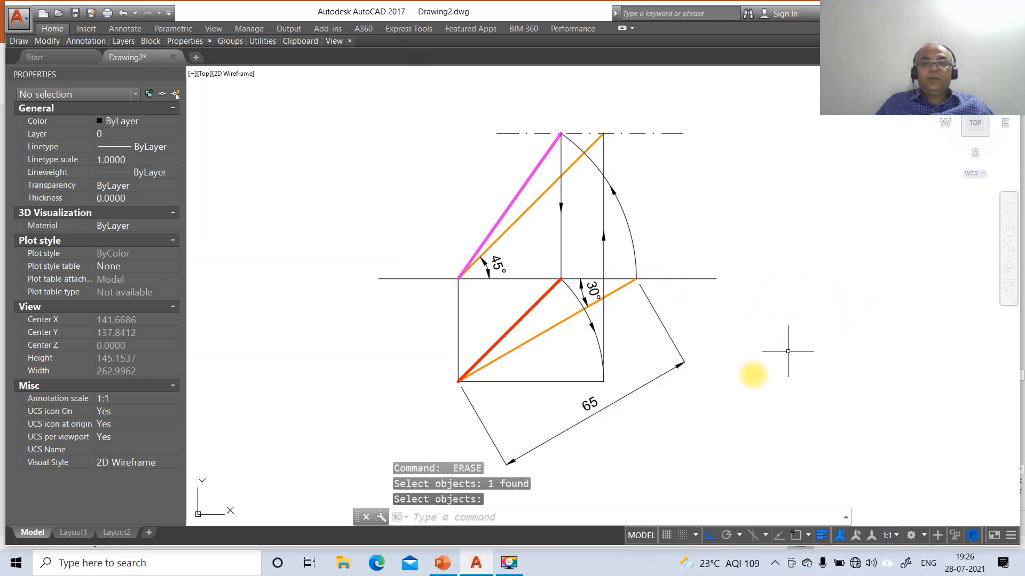
Step: Check the problem 68 slide in PowerPoint and, back in AutoCAD, label the reference line's ends X and Y in single-line text 3 high
{"action": "left_click", "coordinate": [443, 564]}
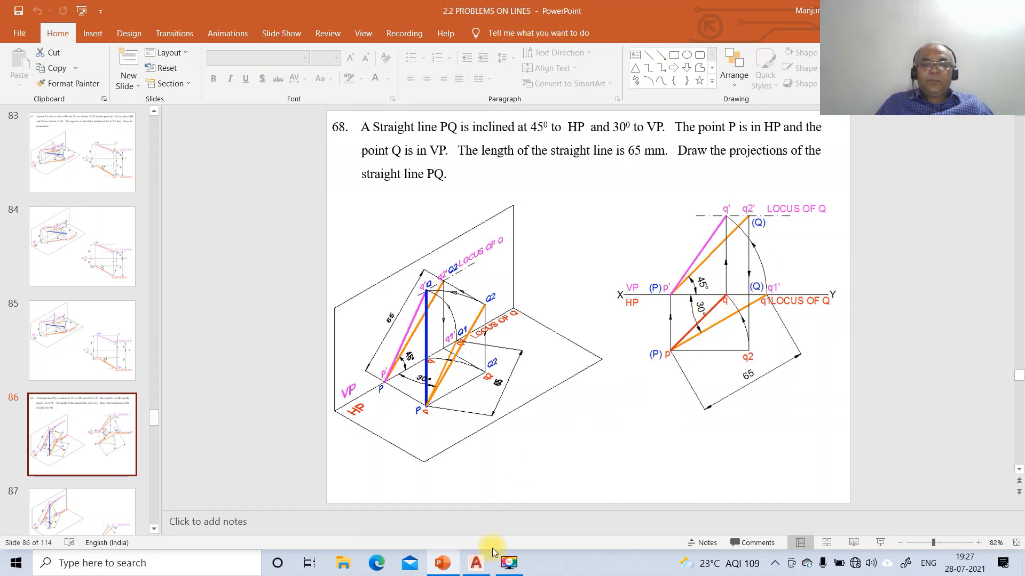
{"action": "left_click", "coordinate": [476, 563]}
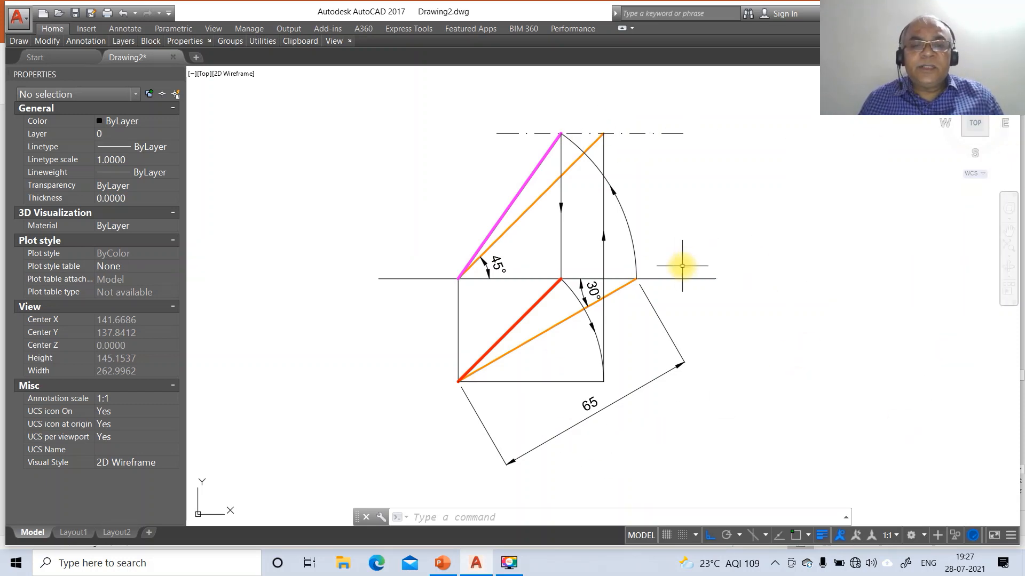
{"action": "type", "text": "DT"}
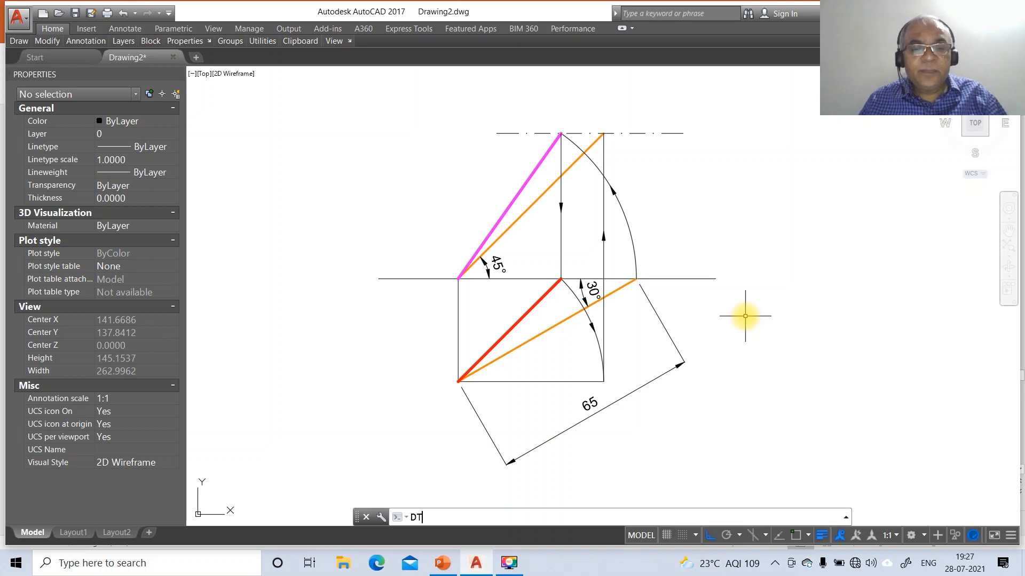
{"action": "key", "text": "Return"}
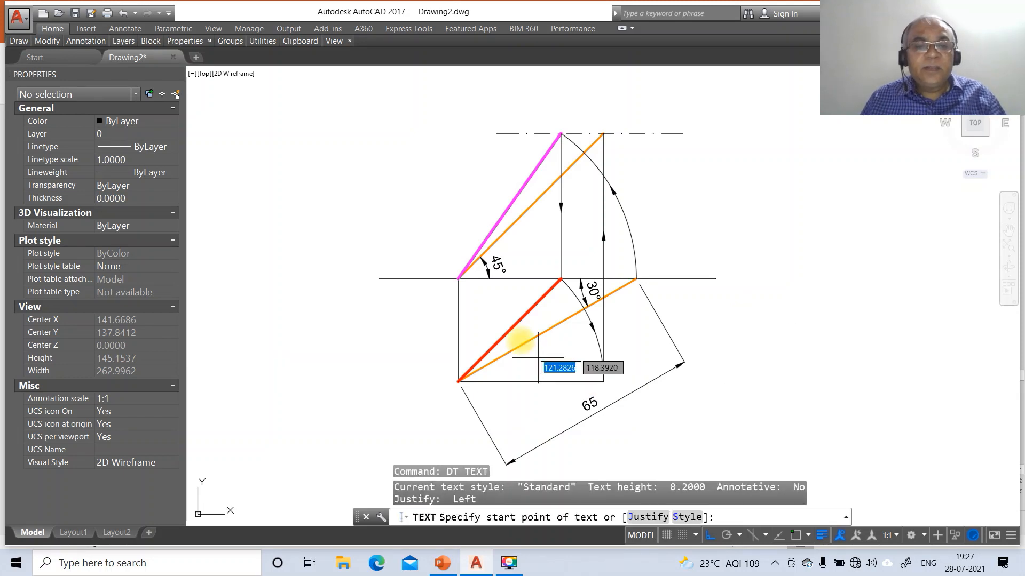
{"action": "left_click", "coordinate": [364, 280]}
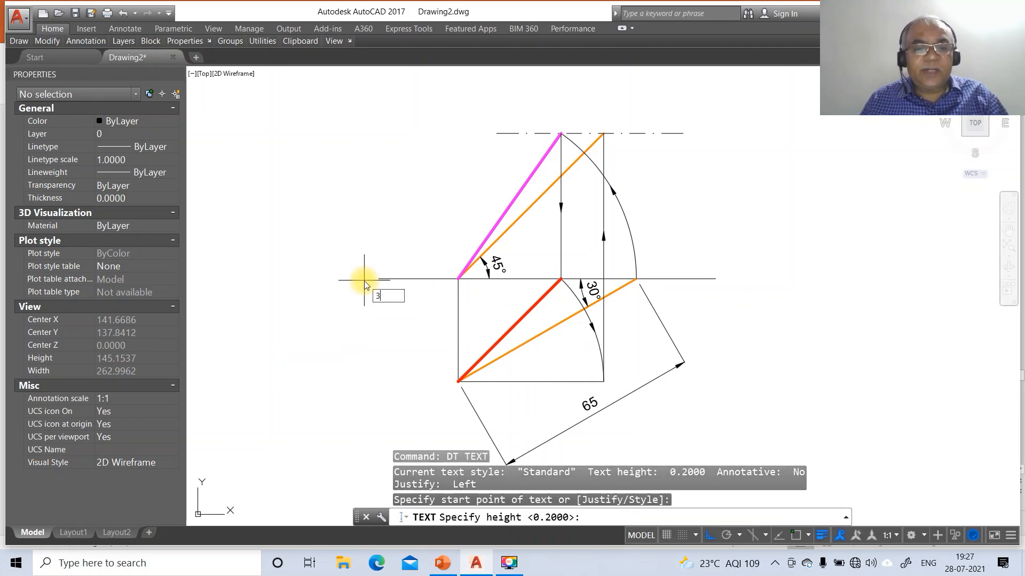
{"action": "key", "text": "Return"}
{"action": "key", "text": "Return"}
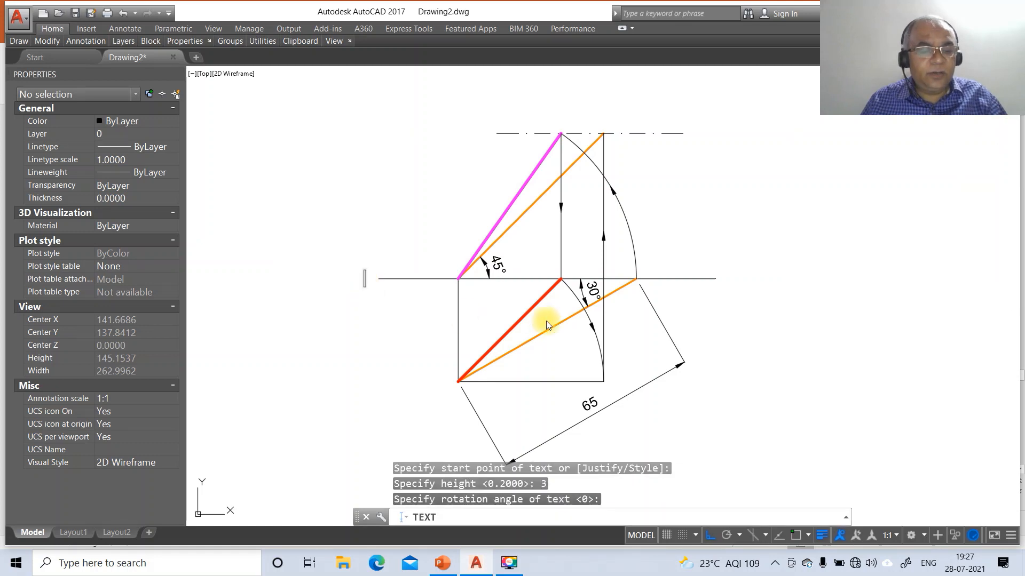
{"action": "type", "text": "X"}
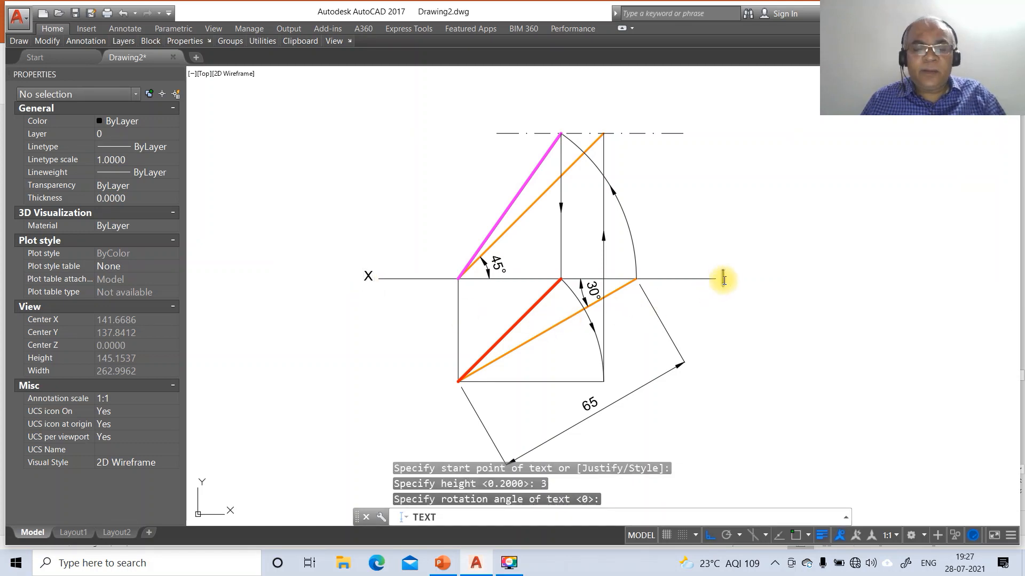
{"action": "type", "text": "Y"}
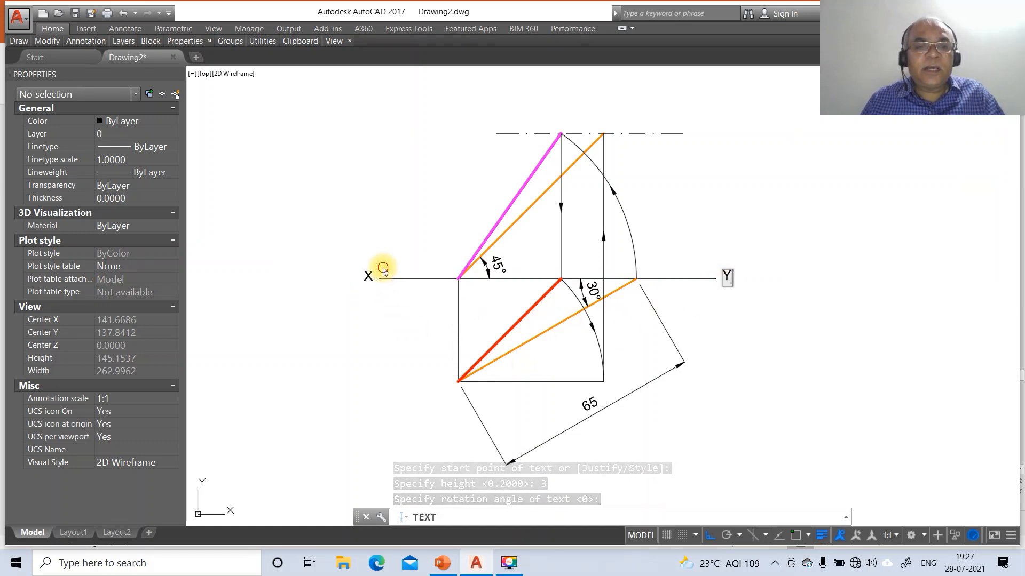
Step: Add text labels VP, HP, a (P) at each end of the left projector, and (Q) with LOCUS OF Q at both the reference and upper locus lines
{"action": "left_click", "coordinate": [384, 268]}
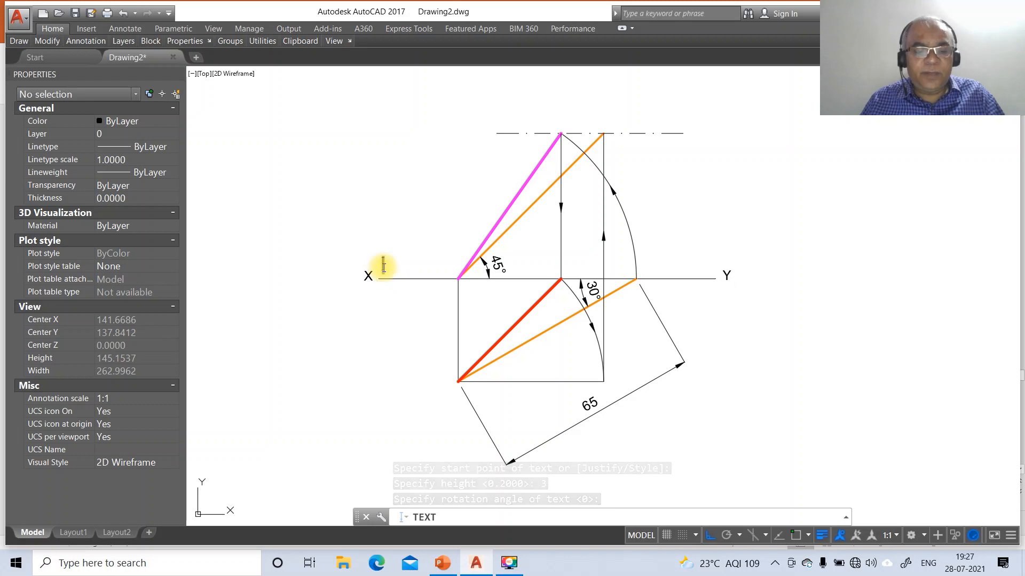
{"action": "left_click", "coordinate": [386, 296]}
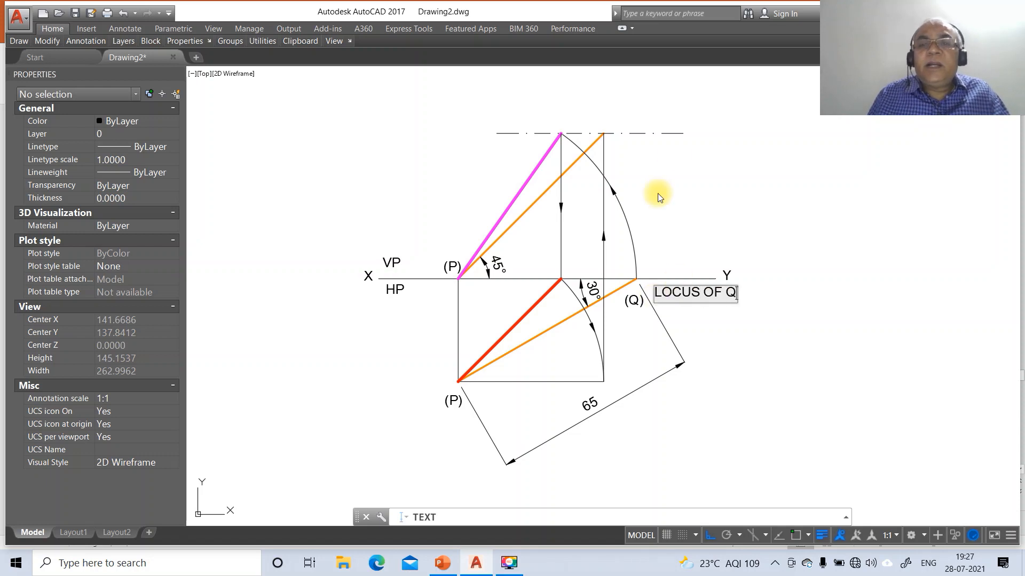
{"action": "left_click", "coordinate": [631, 125]}
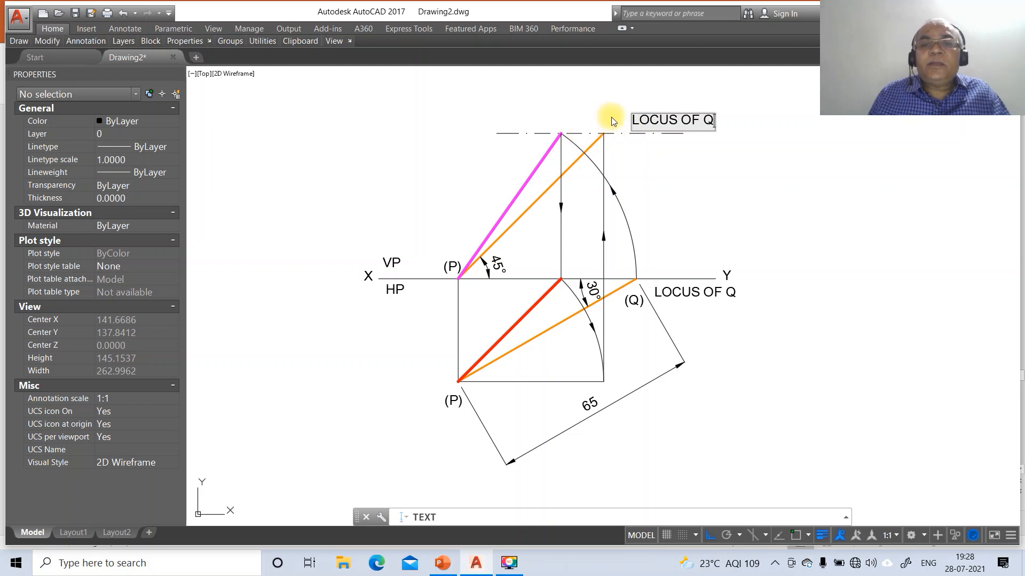
{"action": "left_click", "coordinate": [593, 122]}
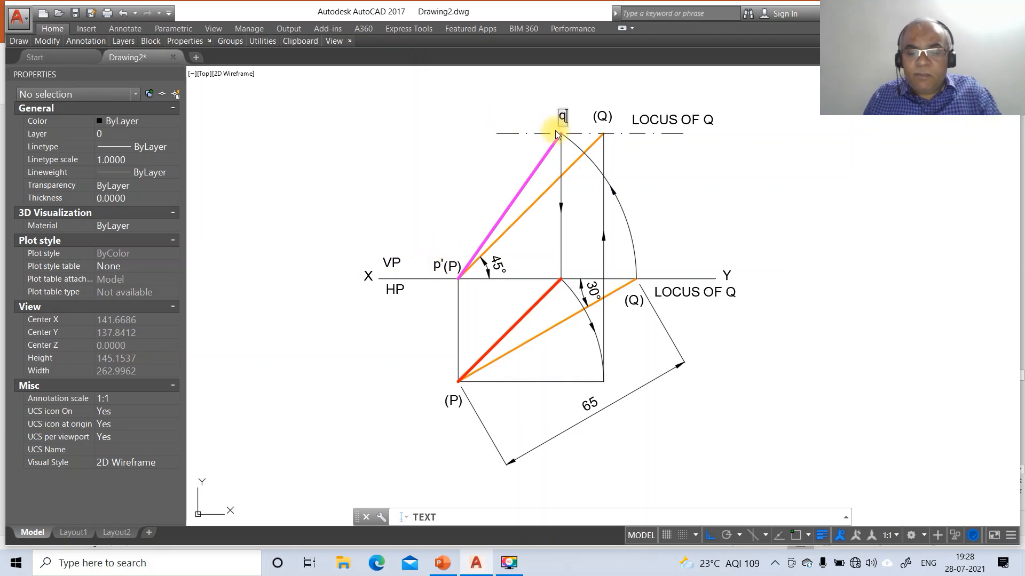
Step: Add the projection labels p', q', q1, q1', q, q2 and q2' beside their points and finish the text
{"action": "left_click", "coordinate": [631, 293]}
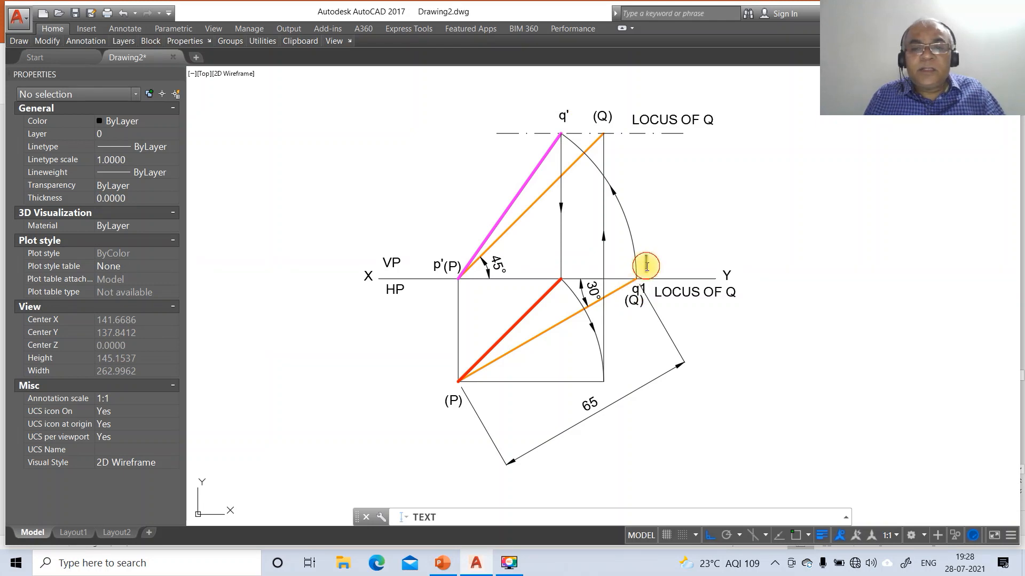
{"action": "type", "text": "q1'"}
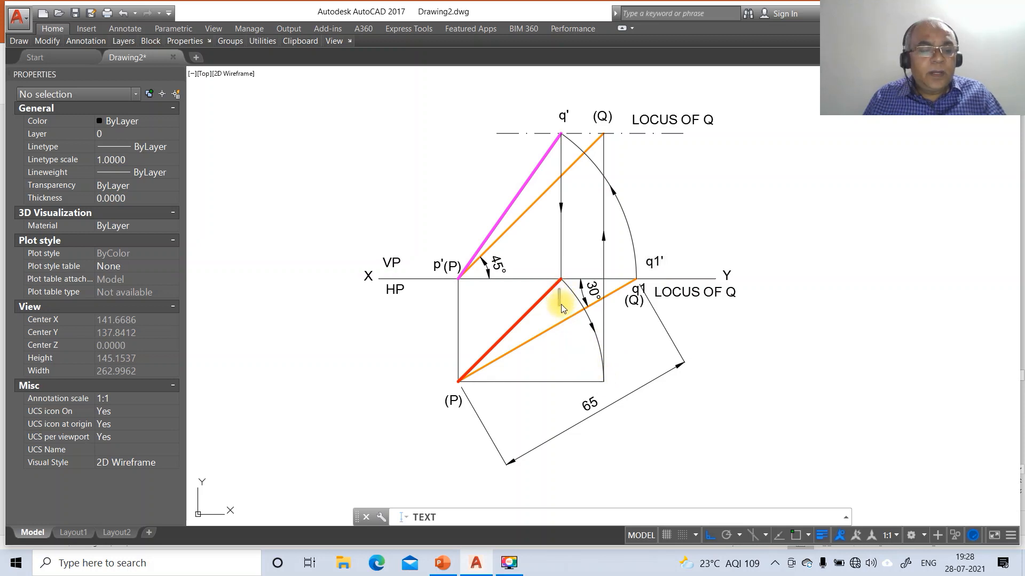
{"action": "type", "text": "q"}
{"action": "left_click", "coordinate": [610, 384]}
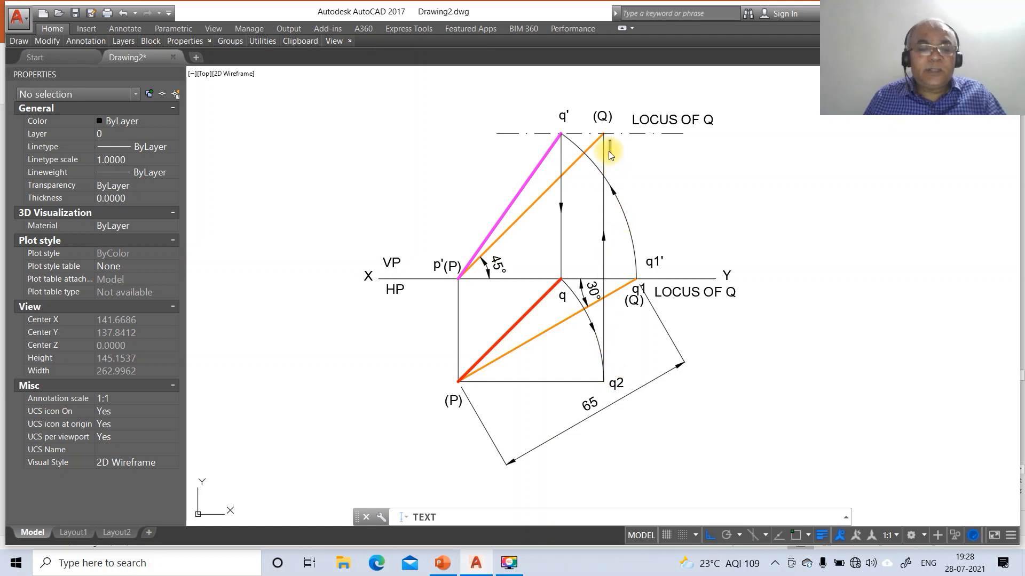
{"action": "type", "text": "'"}
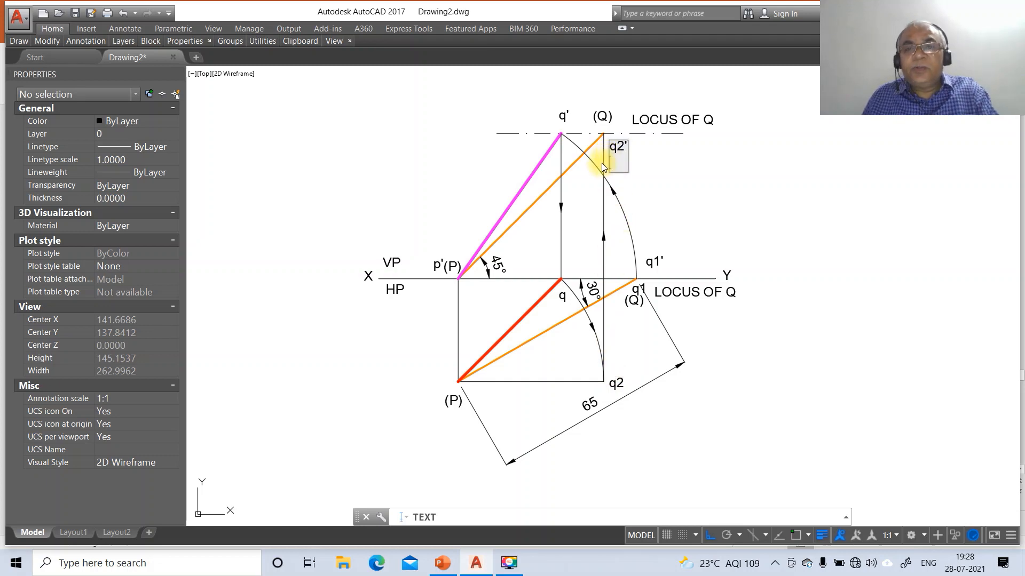
{"action": "key", "text": "Return"}
{"action": "key", "text": "Return"}
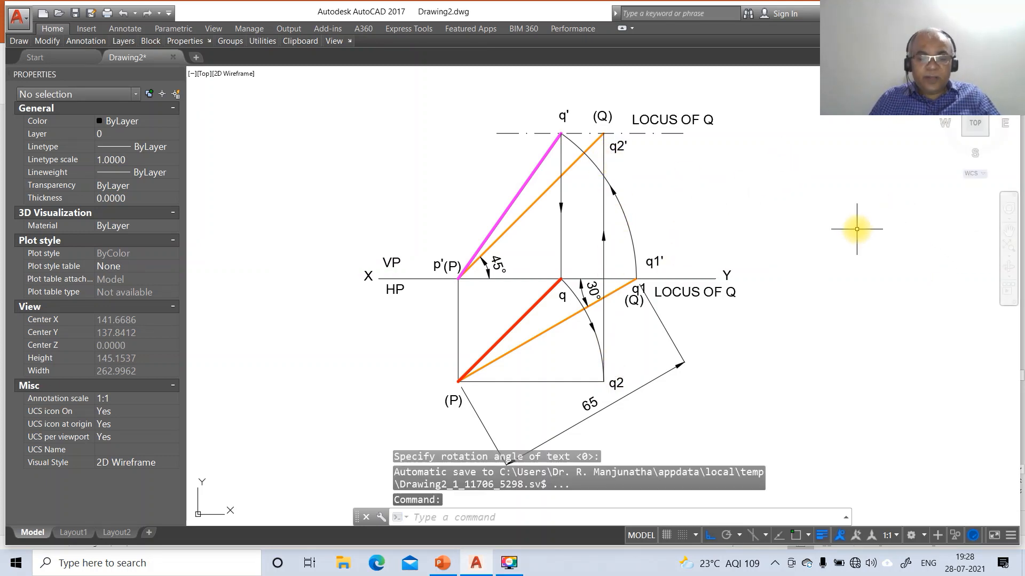
Step: Turn Ortho off and move the X label closer to the reference line's left end
{"action": "type", "text": "m"}
{"action": "key", "text": "Return"}
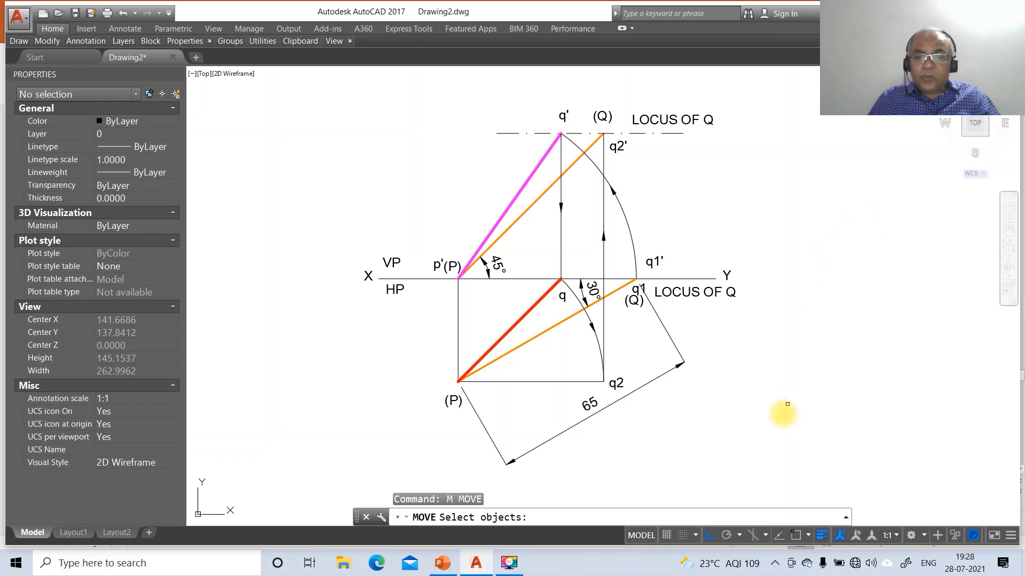
{"action": "left_click", "coordinate": [709, 536]}
{"action": "left_click", "coordinate": [368, 276]}
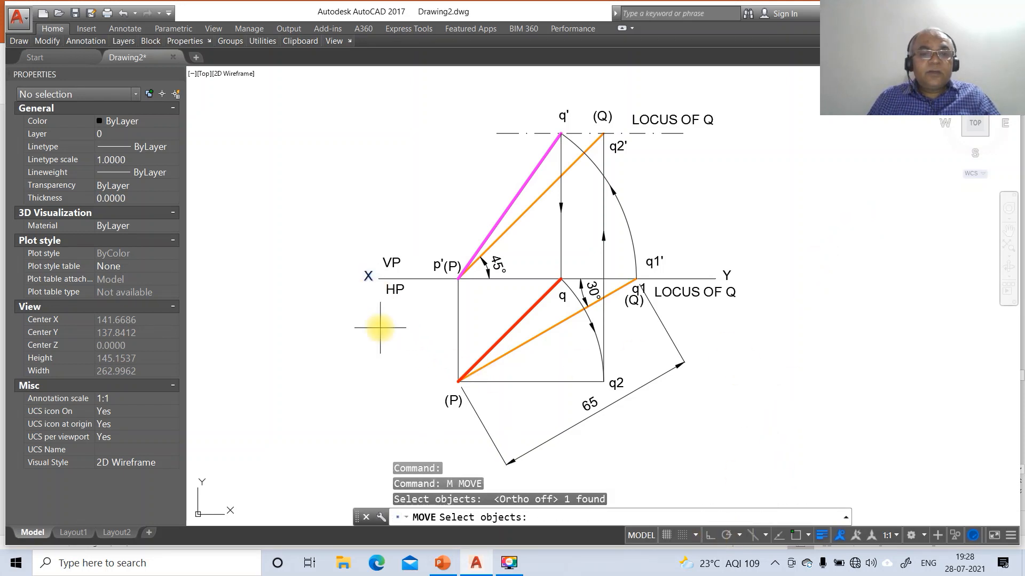
{"action": "key", "text": "Return"}
{"action": "left_click", "coordinate": [381, 328]}
{"action": "left_click", "coordinate": [384, 327]}
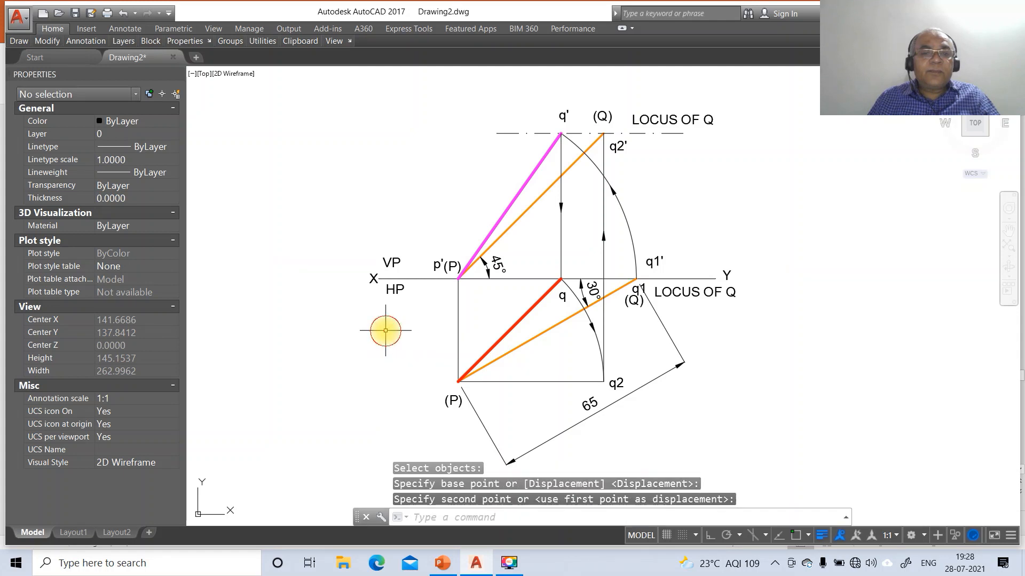
Step: Move the VP label down and the HP label slightly up and left, so both sit close to the reference line beside X
{"action": "key", "text": "Return"}
{"action": "left_click", "coordinate": [393, 261]}
{"action": "key", "text": "Return"}
{"action": "left_click", "coordinate": [436, 283]}
{"action": "left_click", "coordinate": [435, 291]}
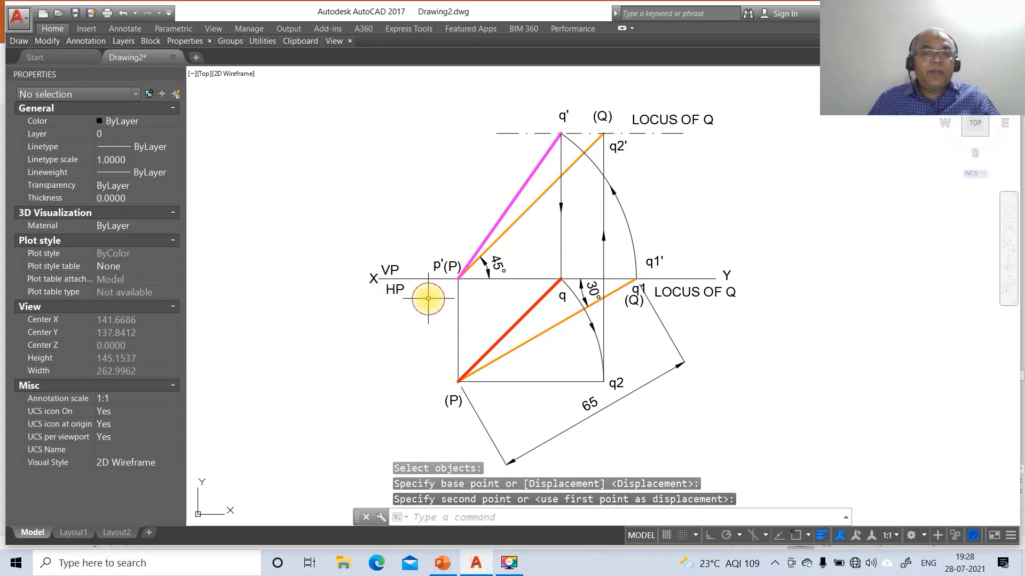
{"action": "key", "text": "Return"}
{"action": "left_click", "coordinate": [395, 289]}
{"action": "key", "text": "Return"}
{"action": "left_click", "coordinate": [398, 291]}
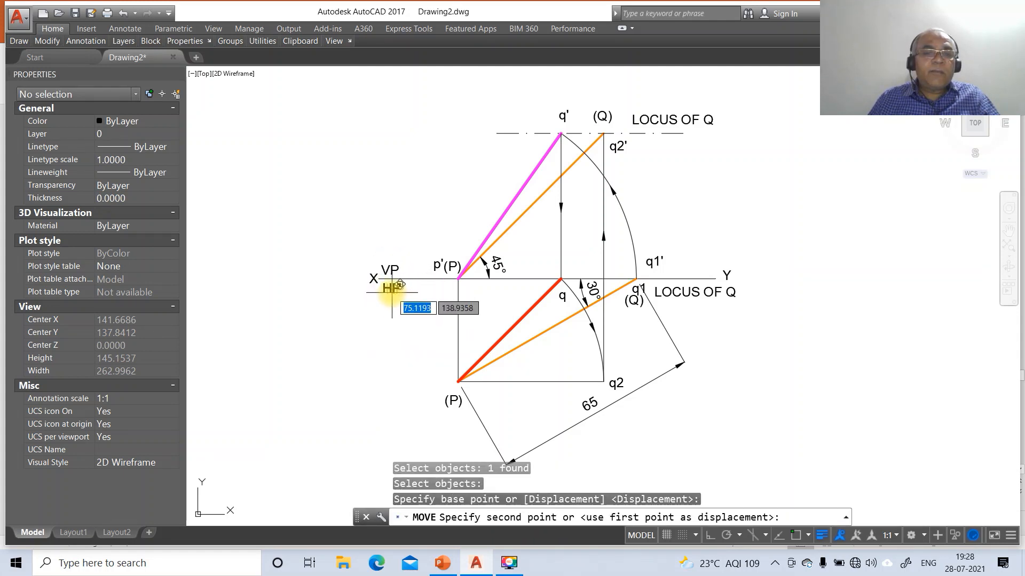
{"action": "left_click", "coordinate": [391, 293]}
Step: Move the upper (P) label aside to the upper left and place p' next to the magenta line's lower end
{"action": "key", "text": "Return"}
{"action": "left_click", "coordinate": [451, 266]}
{"action": "key", "text": "Return"}
{"action": "left_click", "coordinate": [477, 294]}
{"action": "left_click", "coordinate": [438, 243]}
{"action": "key", "text": "Return"}
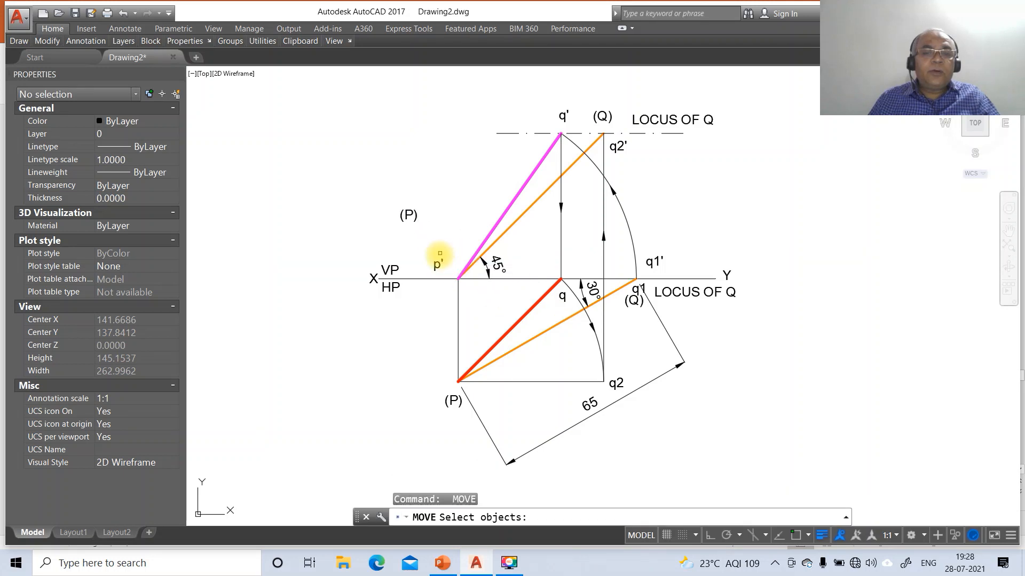
{"action": "left_click", "coordinate": [436, 267]}
{"action": "key", "text": "Return"}
{"action": "left_click", "coordinate": [444, 270]}
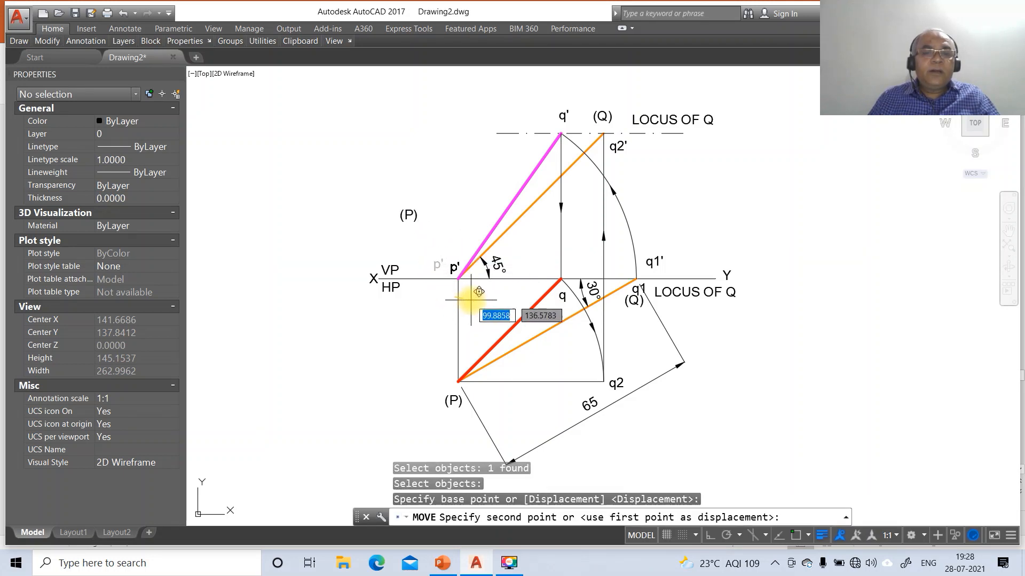
{"action": "left_click", "coordinate": [462, 273]}
Step: Move the upper (P) label back down to the immediate left of p', just above the reference line
{"action": "key", "text": "Return"}
{"action": "left_click", "coordinate": [409, 216]}
{"action": "key", "text": "Return"}
{"action": "left_click", "coordinate": [409, 253]}
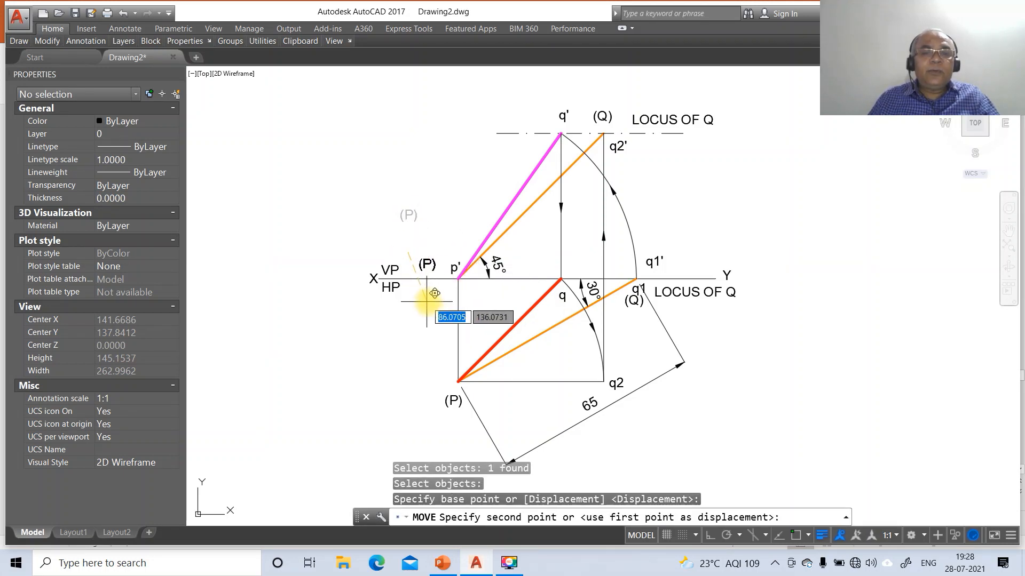
{"action": "left_click", "coordinate": [439, 306]}
Step: Move the q' label down, closer to the magenta line's upper end
{"action": "key", "text": "Return"}
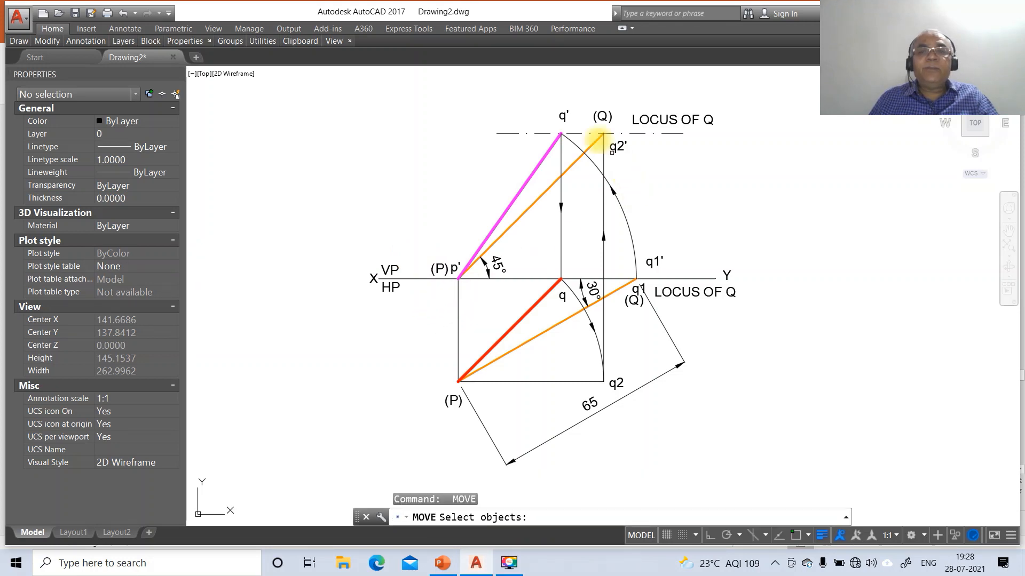
{"action": "left_click", "coordinate": [563, 116]}
{"action": "key", "text": "Return"}
{"action": "left_click", "coordinate": [601, 147]}
{"action": "left_click", "coordinate": [597, 154]}
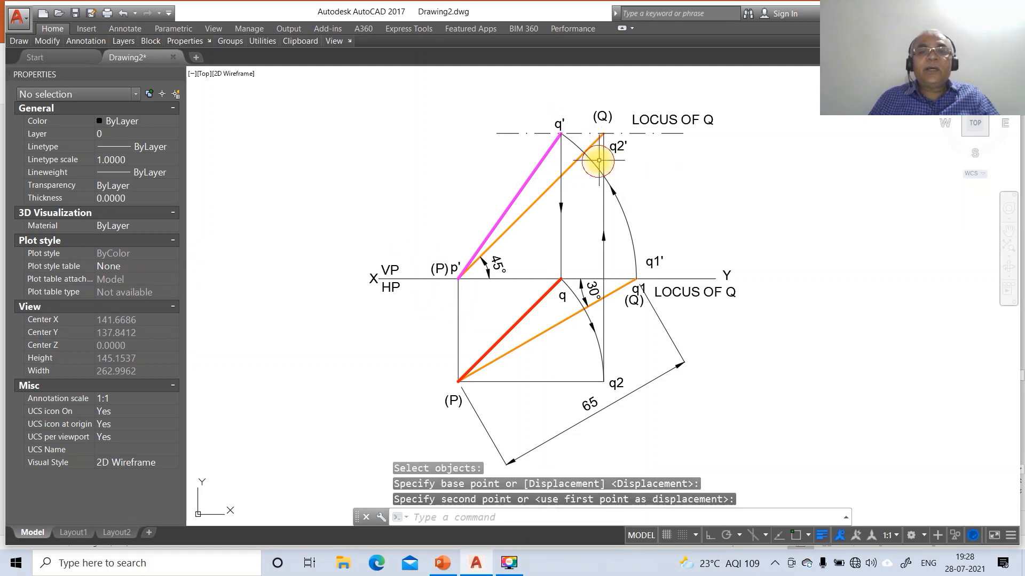
Step: Move the upper (Q) label aside and place q2' directly above the upper end of the orange line
{"action": "key", "text": "Return"}
{"action": "left_click", "coordinate": [604, 120]}
{"action": "key", "text": "Return"}
{"action": "left_click", "coordinate": [621, 155]}
{"action": "left_click", "coordinate": [709, 197]}
{"action": "key", "text": "Return"}
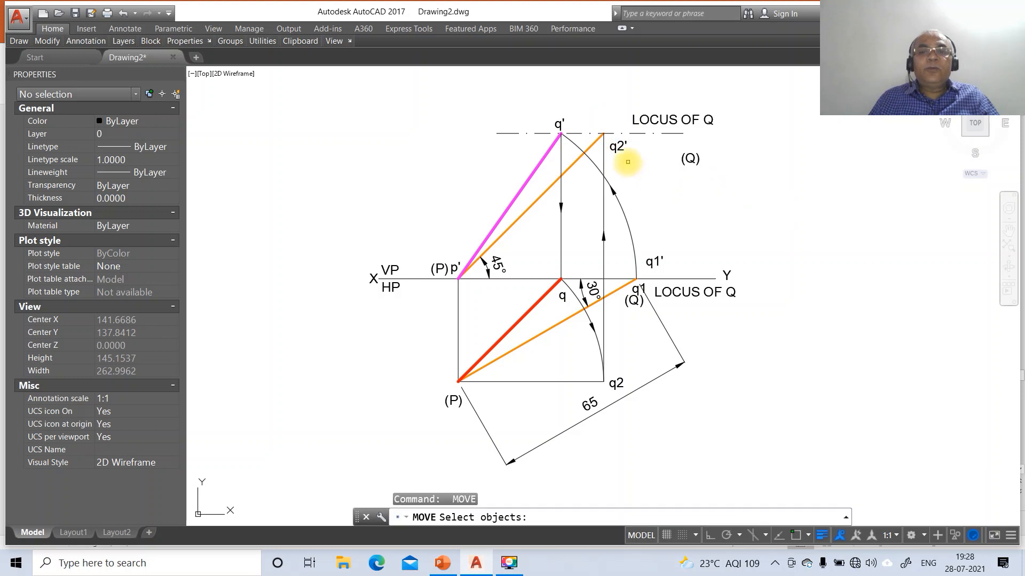
{"action": "left_click", "coordinate": [619, 149]}
{"action": "key", "text": "Return"}
{"action": "left_click", "coordinate": [619, 148]}
{"action": "left_click", "coordinate": [603, 122]}
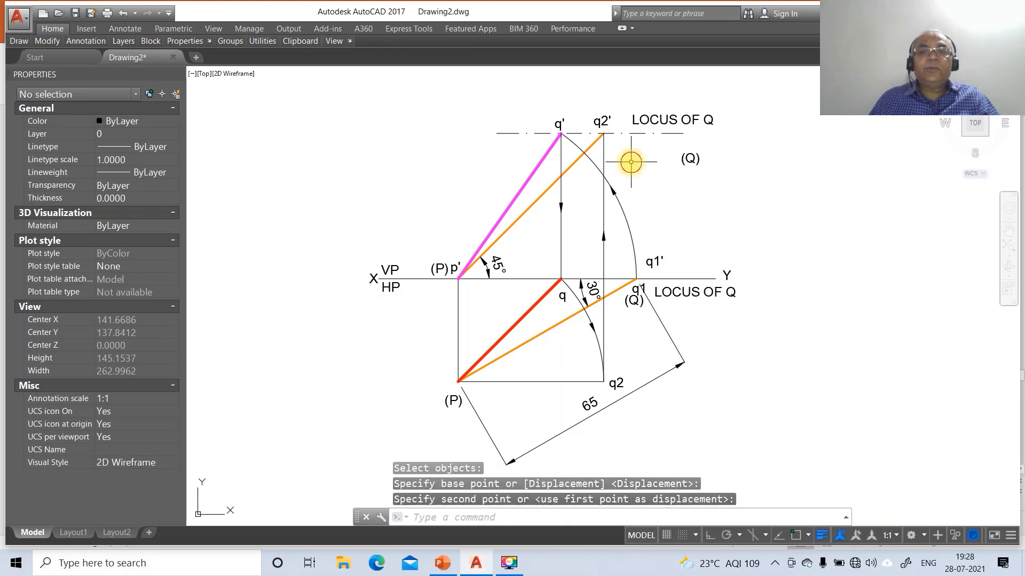
Step: Move the upper (Q) label back to sit immediately right of q2'
{"action": "key", "text": "Return"}
{"action": "left_click", "coordinate": [690, 158]}
{"action": "key", "text": "Return"}
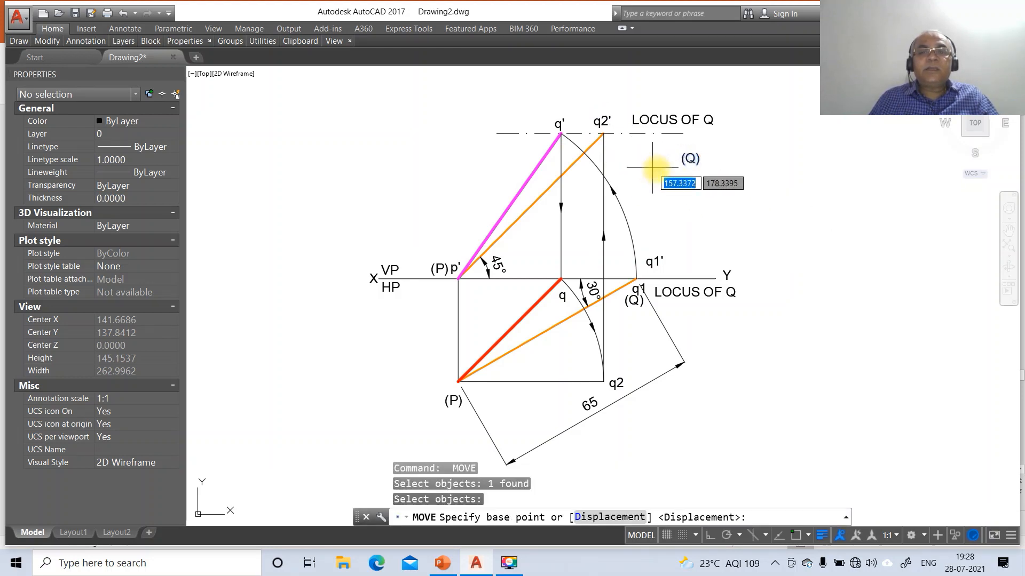
{"action": "left_click", "coordinate": [749, 229]}
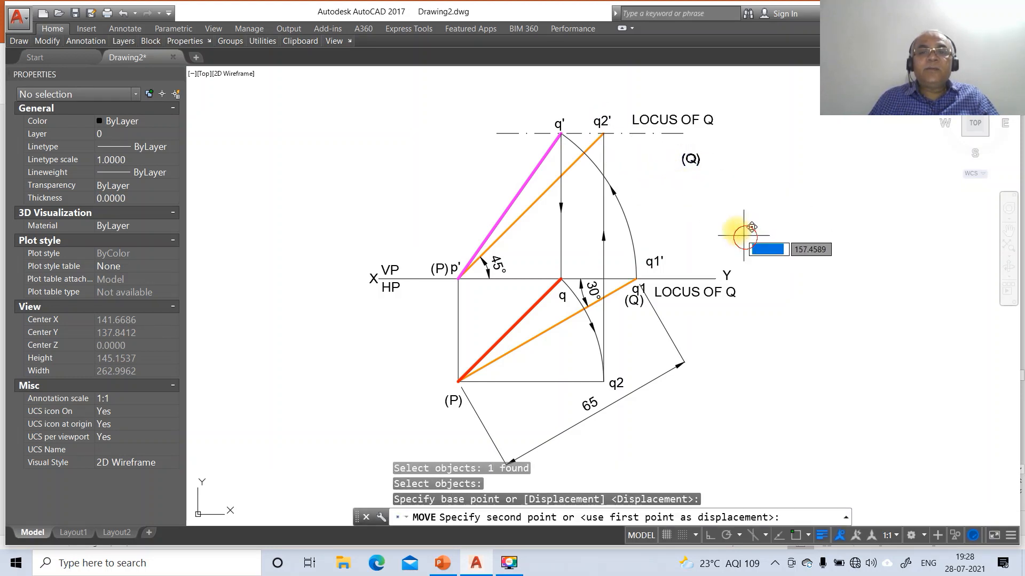
{"action": "left_click", "coordinate": [675, 200]}
Step: Shift the upper LOCUS OF Q text slightly right and down, and nudge the (Q) label slightly away from q2'
{"action": "key", "text": "Return"}
{"action": "left_click", "coordinate": [675, 121]}
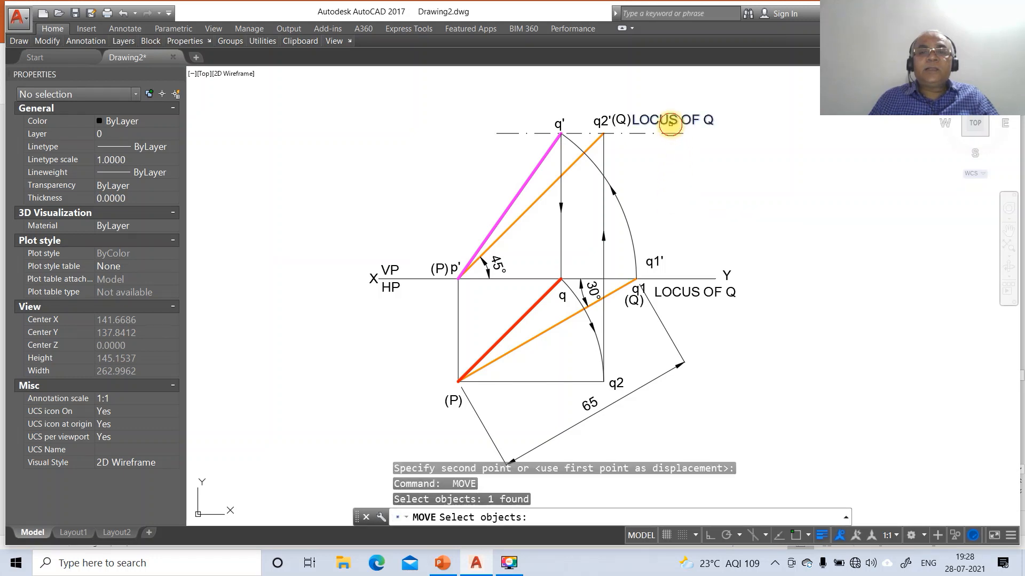
{"action": "key", "text": "Return"}
{"action": "left_click", "coordinate": [682, 162]}
{"action": "left_click", "coordinate": [688, 167]}
{"action": "key", "text": "Return"}
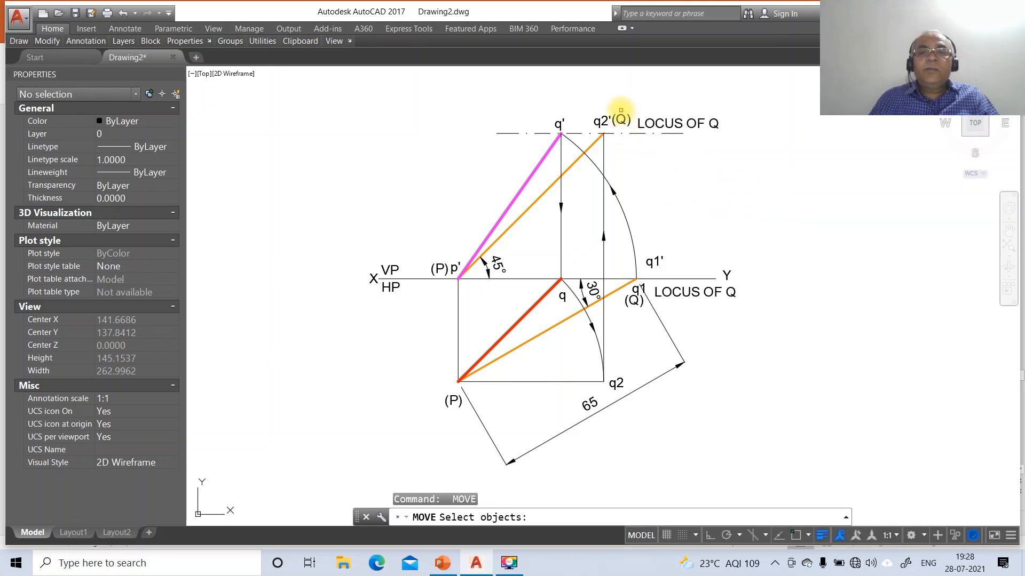
{"action": "left_click", "coordinate": [620, 120]}
{"action": "key", "text": "Return"}
{"action": "left_click", "coordinate": [662, 154]}
{"action": "left_click", "coordinate": [663, 158]}
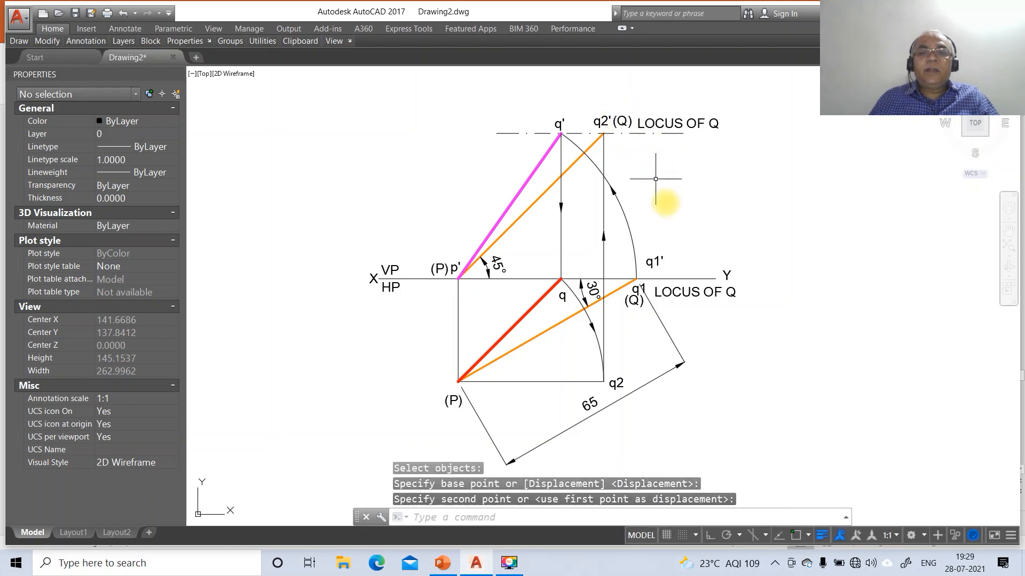
Step: Move the q1' label down and left, just above the reference line at the arc's lower end
{"action": "key", "text": "Return"}
{"action": "left_click", "coordinate": [654, 262]}
{"action": "key", "text": "Return"}
{"action": "left_click", "coordinate": [688, 268]}
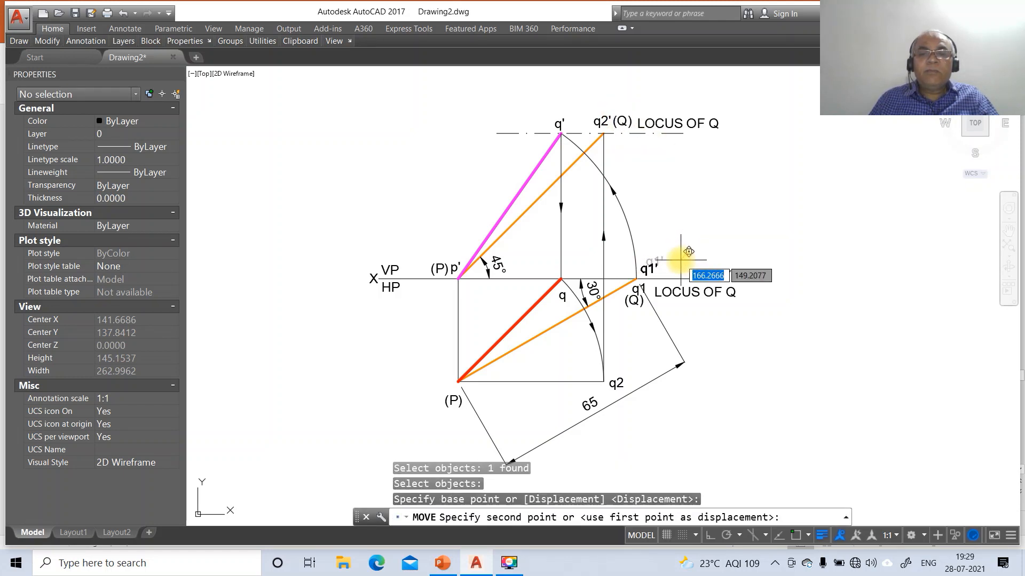
{"action": "left_click", "coordinate": [682, 275]}
Step: Shift the lower LOCUS OF Q text slightly left and up, closer to the reference line
{"action": "key", "text": "Return"}
{"action": "left_click", "coordinate": [686, 292]}
{"action": "key", "text": "Return"}
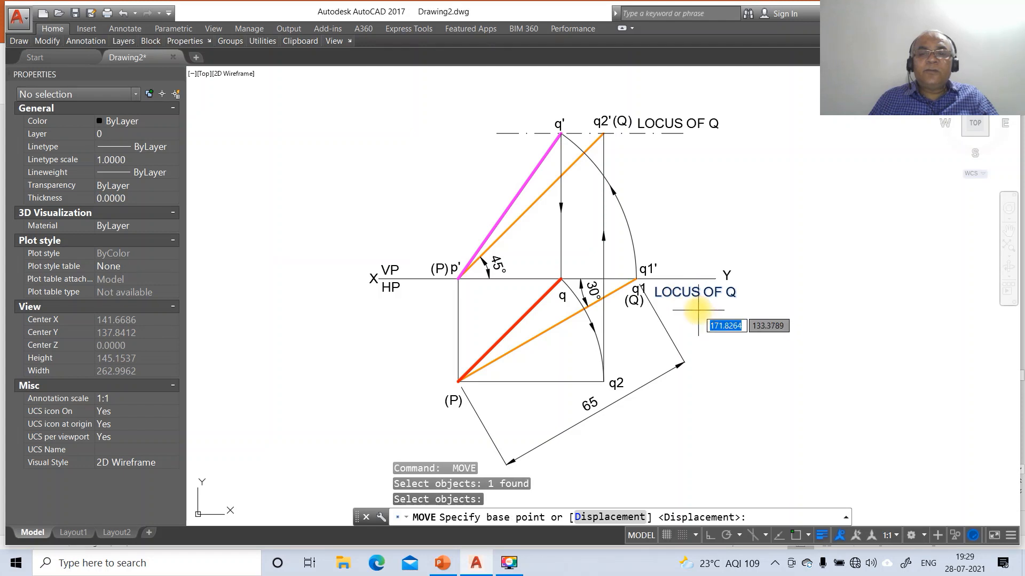
{"action": "left_click", "coordinate": [696, 309]}
{"action": "left_click", "coordinate": [689, 307]}
Step: Nudge the Y label slightly left, closer to the end of the reference line
{"action": "key", "text": "Return"}
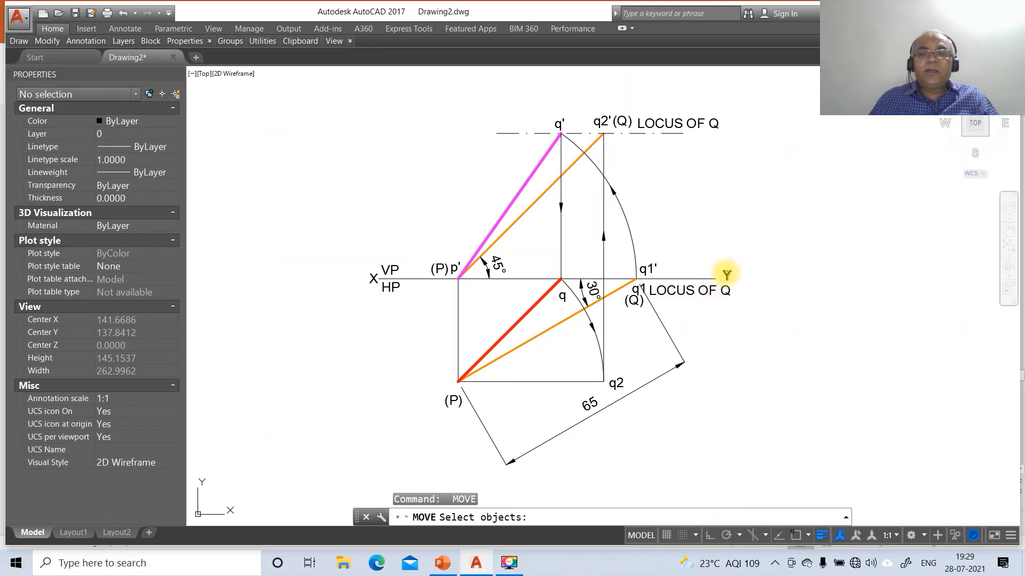
{"action": "left_click", "coordinate": [727, 275]}
{"action": "key", "text": "Return"}
{"action": "left_click", "coordinate": [760, 289]}
{"action": "left_click", "coordinate": [756, 290]}
Step: Move the q1 label slightly left and up, clear of the dimension extension line and LOCUS OF Q
{"action": "key", "text": "Return"}
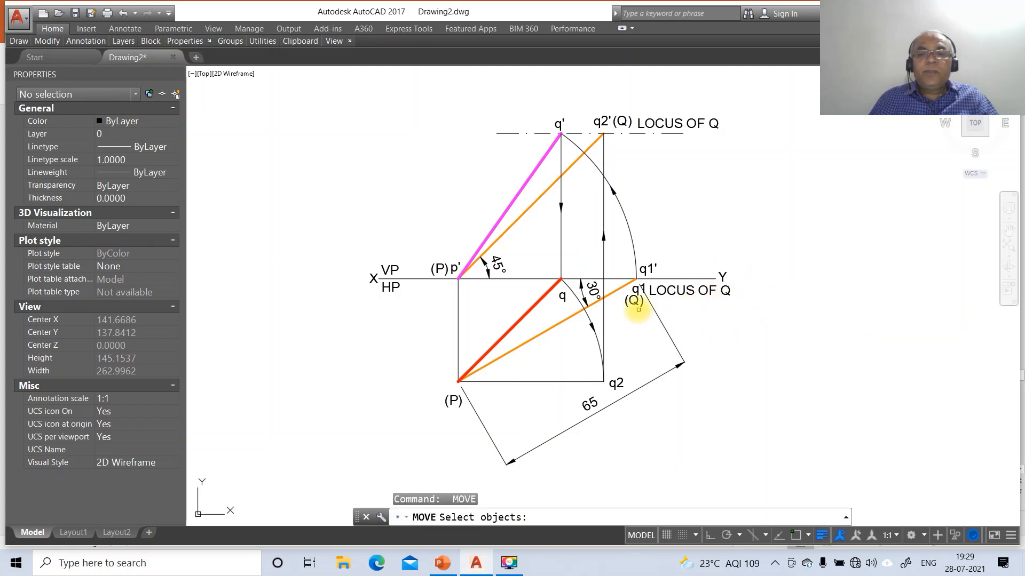
{"action": "left_click", "coordinate": [636, 290]}
{"action": "key", "text": "Return"}
{"action": "left_click", "coordinate": [651, 325]}
{"action": "left_click", "coordinate": [645, 320]}
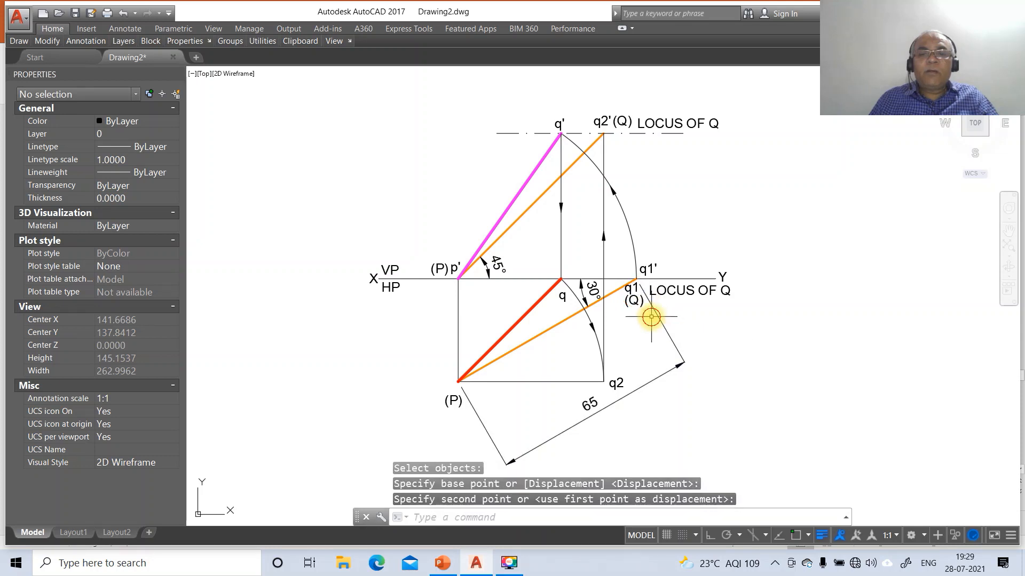
Step: Move the lower (Q) label slightly down so it is clear of q1
{"action": "key", "text": "Return"}
{"action": "left_click", "coordinate": [632, 307]}
{"action": "left_click", "coordinate": [619, 318]}
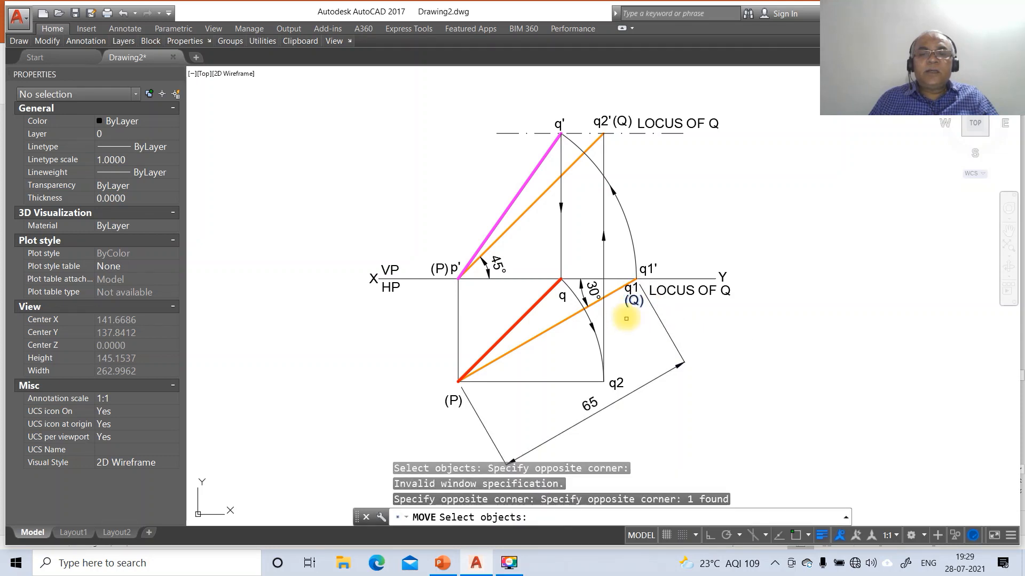
{"action": "key", "text": "Return"}
{"action": "left_click", "coordinate": [656, 343]}
{"action": "left_click", "coordinate": [654, 343]}
Step: Move the q label slightly up and left, closer to the upper end of the red line
{"action": "key", "text": "Return"}
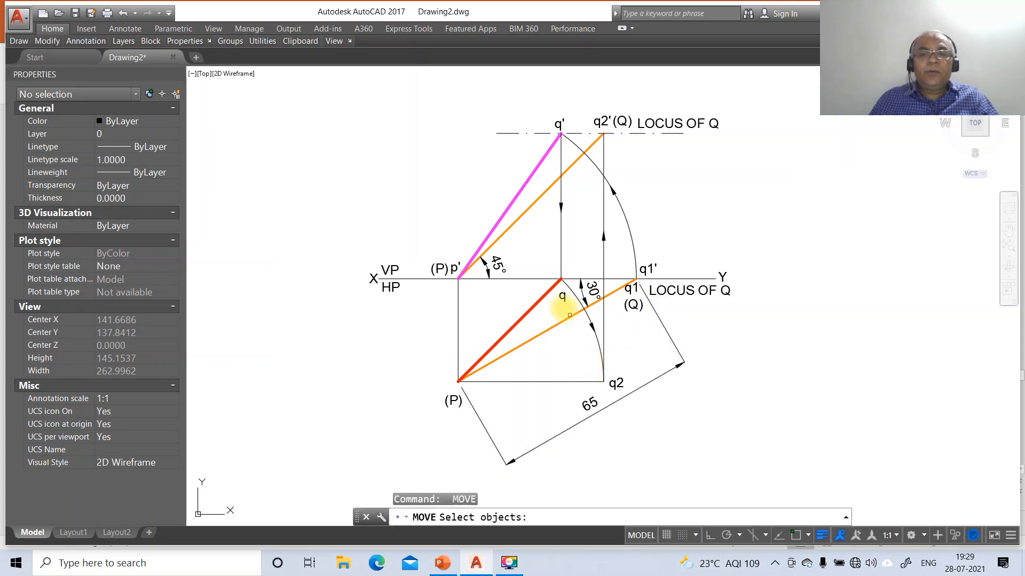
{"action": "left_click", "coordinate": [562, 297]}
{"action": "key", "text": "Return"}
{"action": "left_click", "coordinate": [581, 323]}
{"action": "left_click", "coordinate": [578, 316]}
Step: Move the q2 label slightly left, next to the lower end of the vertical projector
{"action": "key", "text": "Return"}
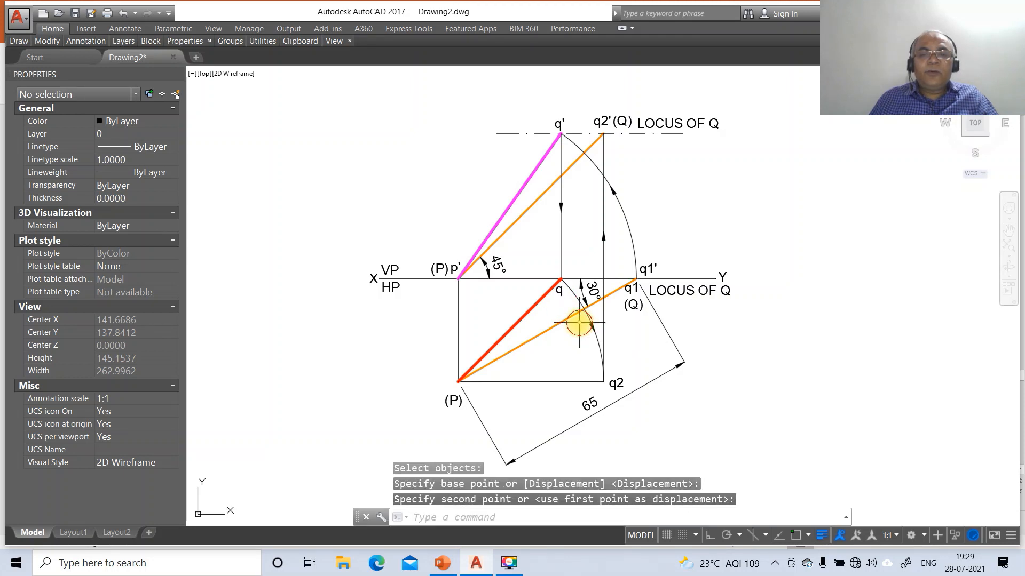
{"action": "left_click", "coordinate": [615, 383]}
{"action": "key", "text": "Return"}
{"action": "left_click", "coordinate": [603, 388]}
{"action": "left_click", "coordinate": [599, 388]}
Step: Move the lower (P) label up and left, beside the lower end of the red line
{"action": "key", "text": "Return"}
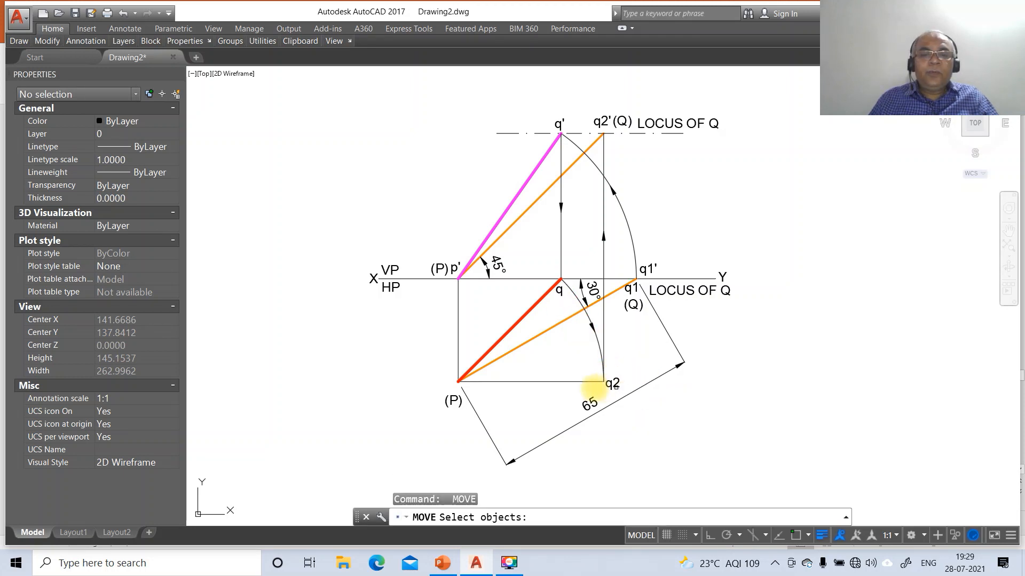
{"action": "left_click", "coordinate": [466, 403]}
{"action": "key", "text": "Return"}
{"action": "left_click", "coordinate": [487, 407]}
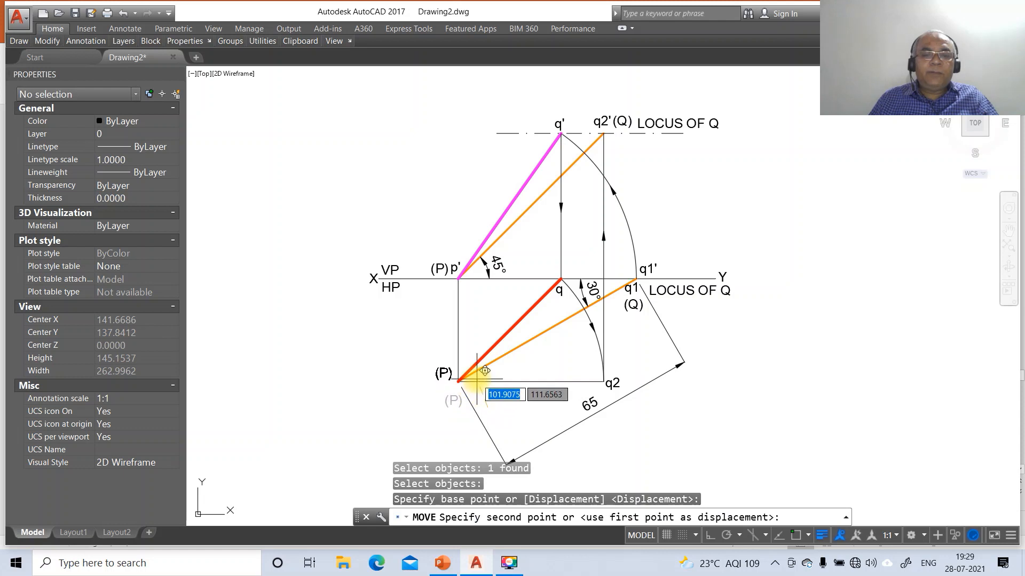
{"action": "left_click", "coordinate": [476, 379]}
Step: Add the single-line text p below the lower end of the red line, keeping the default height and rotation
{"action": "type", "text": "dt"}
{"action": "key", "text": "Return"}
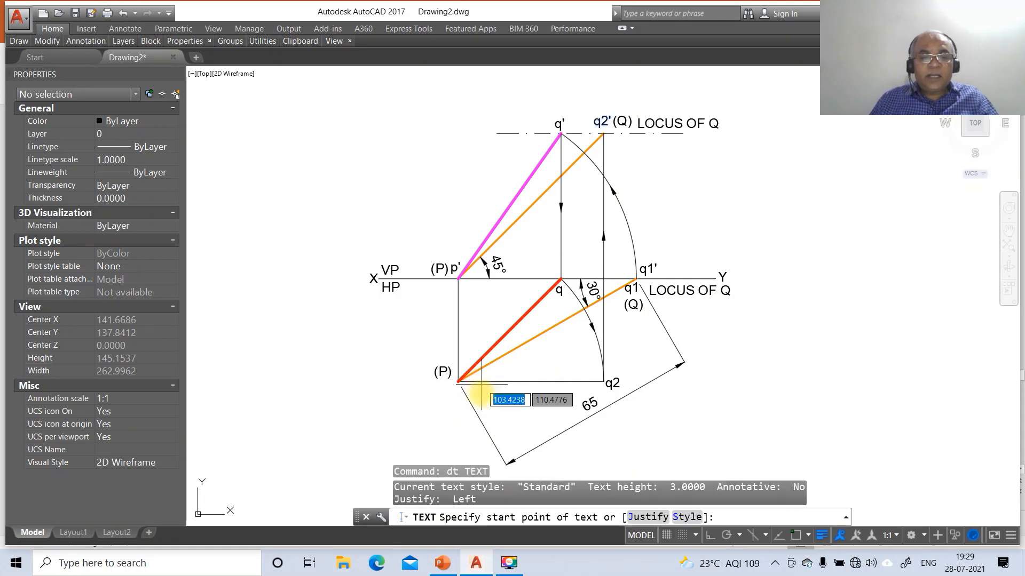
{"action": "left_click", "coordinate": [448, 401]}
{"action": "key", "text": "Return"}
{"action": "key", "text": "Return"}
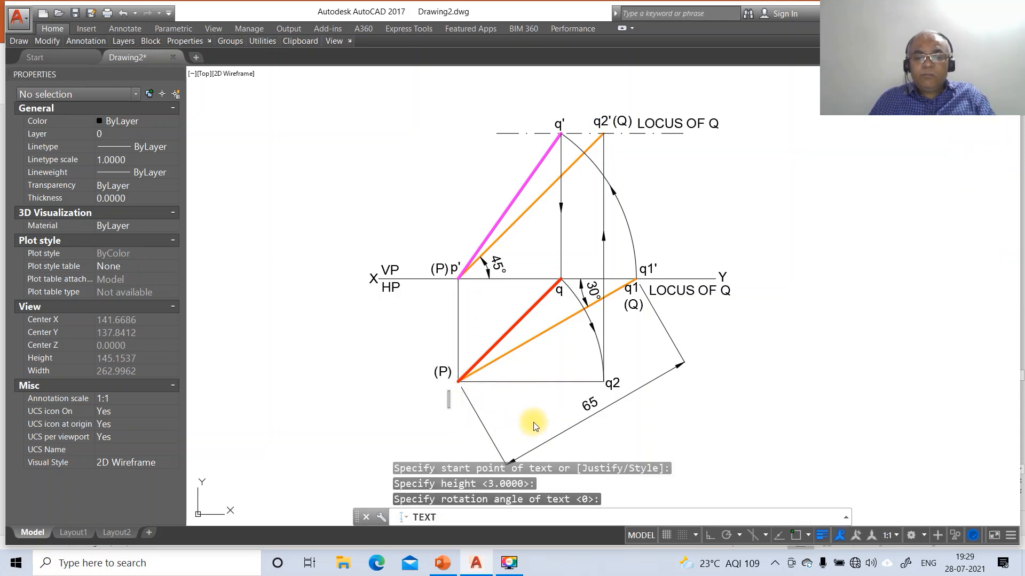
{"action": "type", "text": "p"}
{"action": "key", "text": "Return"}
{"action": "key", "text": "Return"}
Step: Move the p label up so it sits immediately left of the red line's lower end
{"action": "type", "text": "m"}
{"action": "key", "text": "Return"}
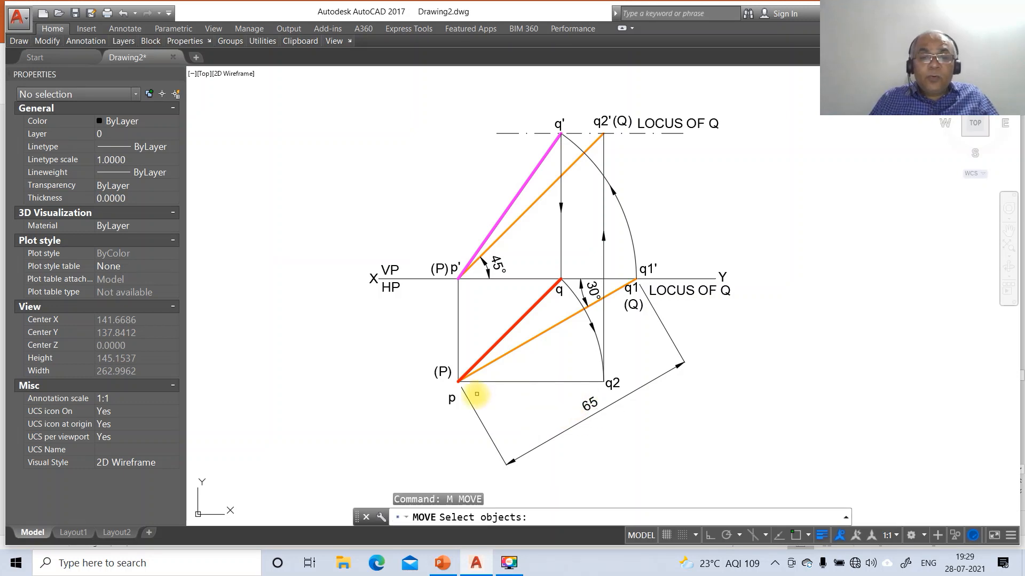
{"action": "left_click", "coordinate": [453, 400]}
{"action": "key", "text": "Return"}
{"action": "left_click", "coordinate": [482, 413]}
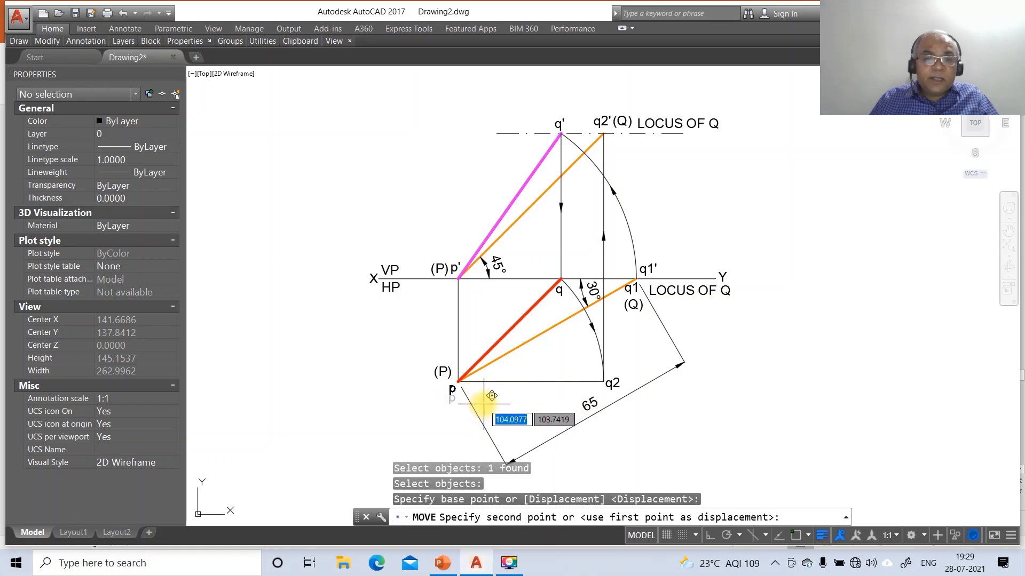
{"action": "left_click", "coordinate": [481, 399]}
Step: Move the lower (P) label down and left so it lines up immediately left of p
{"action": "key", "text": "Return"}
{"action": "left_click", "coordinate": [446, 372]}
{"action": "key", "text": "Return"}
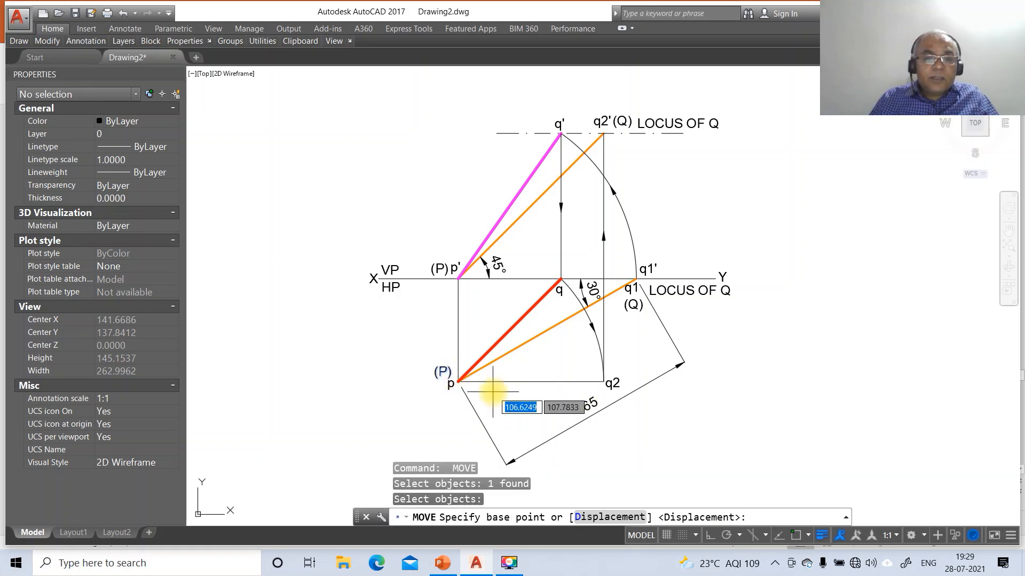
{"action": "left_click", "coordinate": [492, 392]}
{"action": "left_click", "coordinate": [486, 404]}
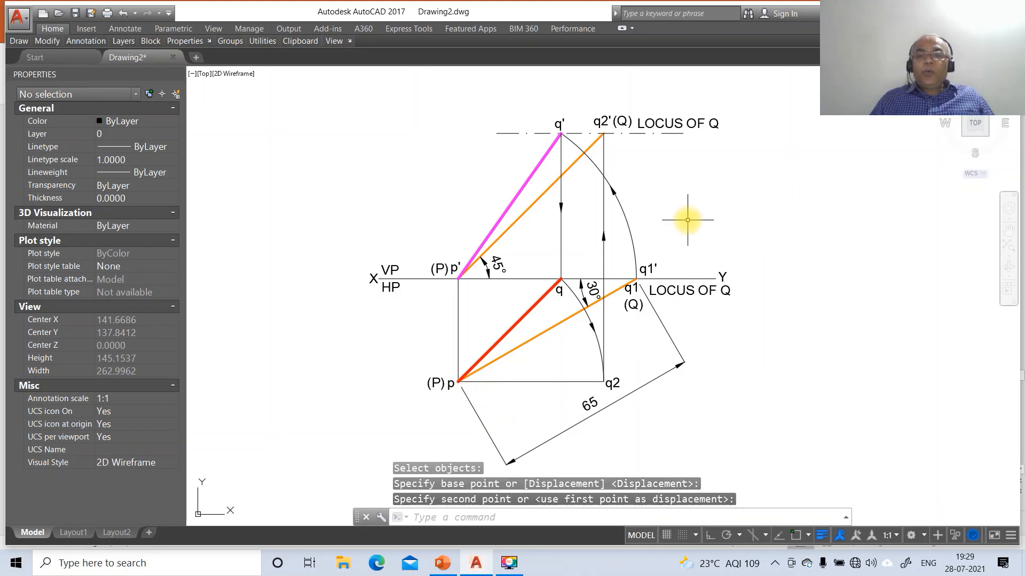
Step: Check the arrow directions on the reference slide in PowerPoint, and erase the upward arrowhead on the q2'–q2 projector in AutoCAD
{"action": "left_click", "coordinate": [453, 572]}
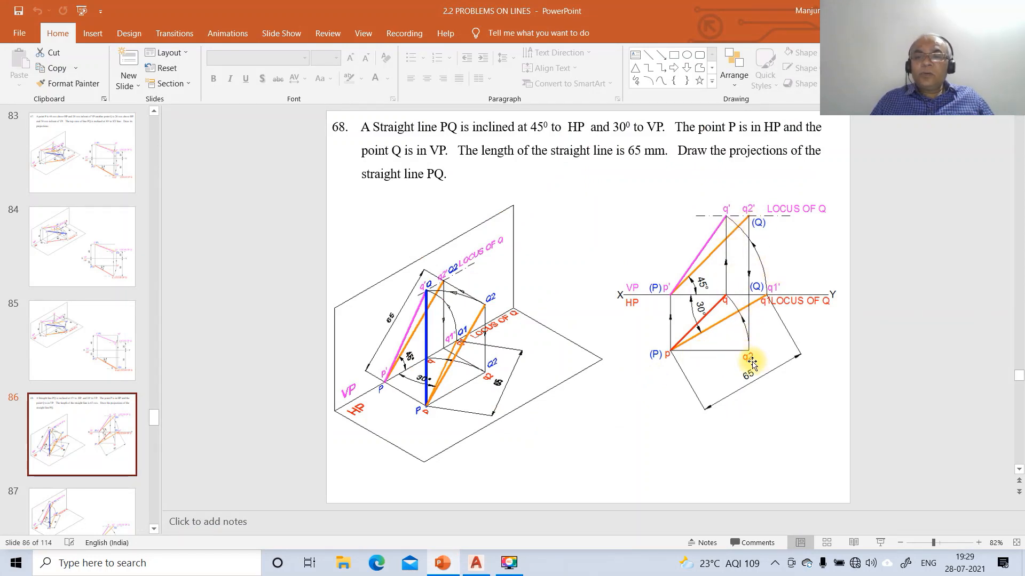
{"action": "left_click", "coordinate": [477, 570]}
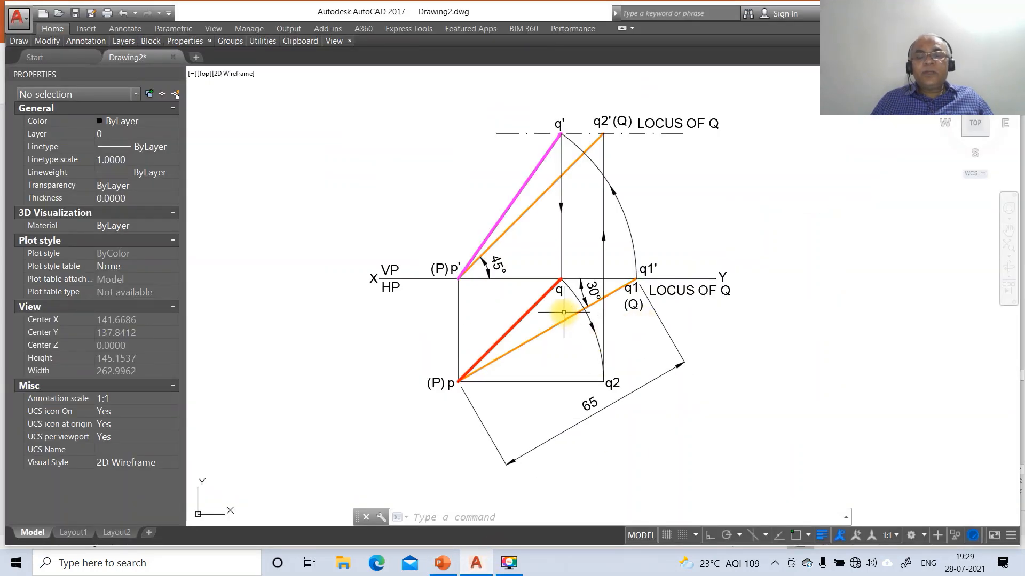
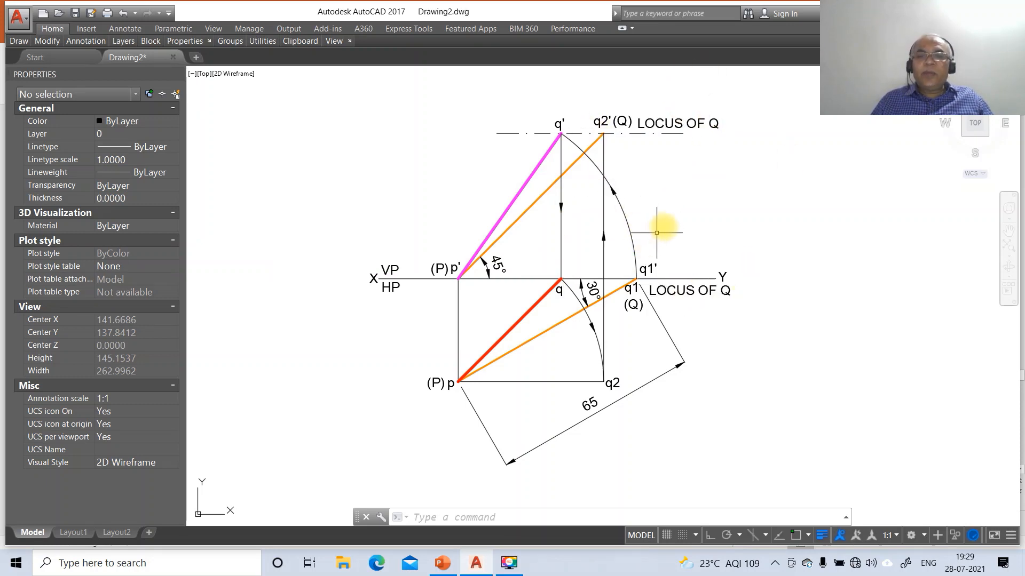
{"action": "type", "text": "E"}
{"action": "key", "text": "Return"}
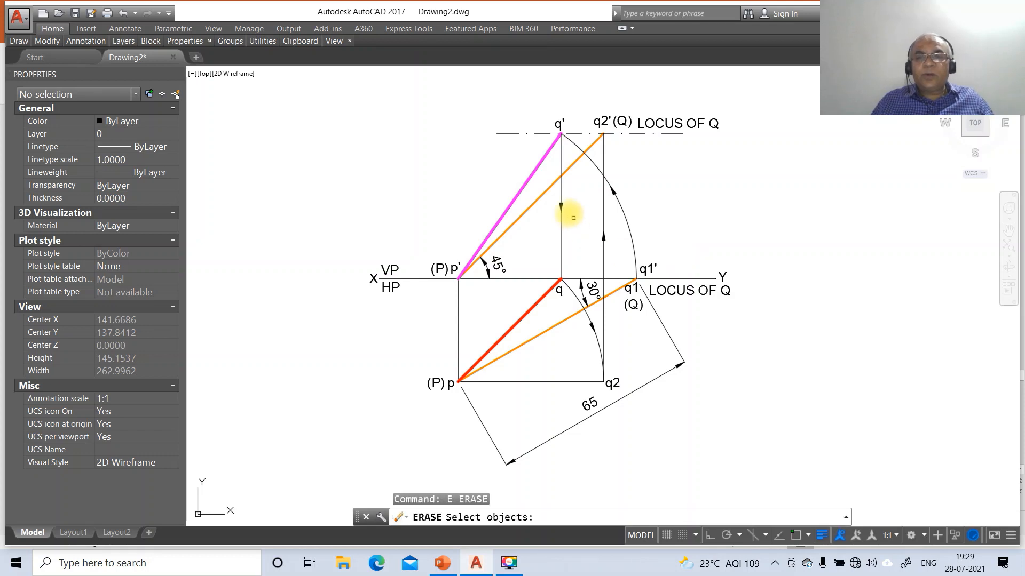
{"action": "left_click", "coordinate": [569, 210]}
{"action": "left_click", "coordinate": [631, 260]}
{"action": "key", "text": "Return"}
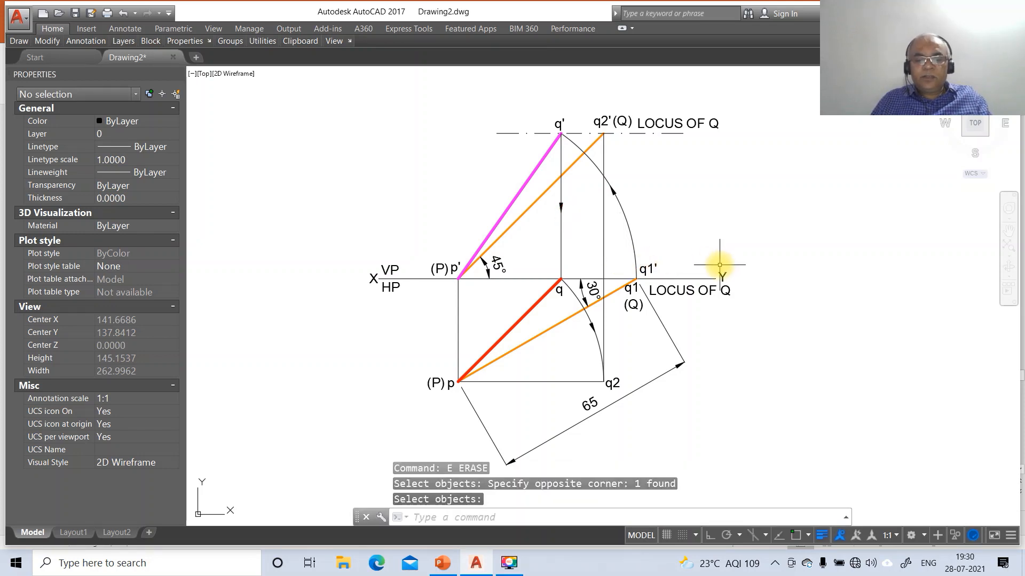
Step: With ortho on, draw a downward-pointing leader without annotation along the q2'–q2 projector, its arrowhead just above the reference line
{"action": "type", "text": "le"}
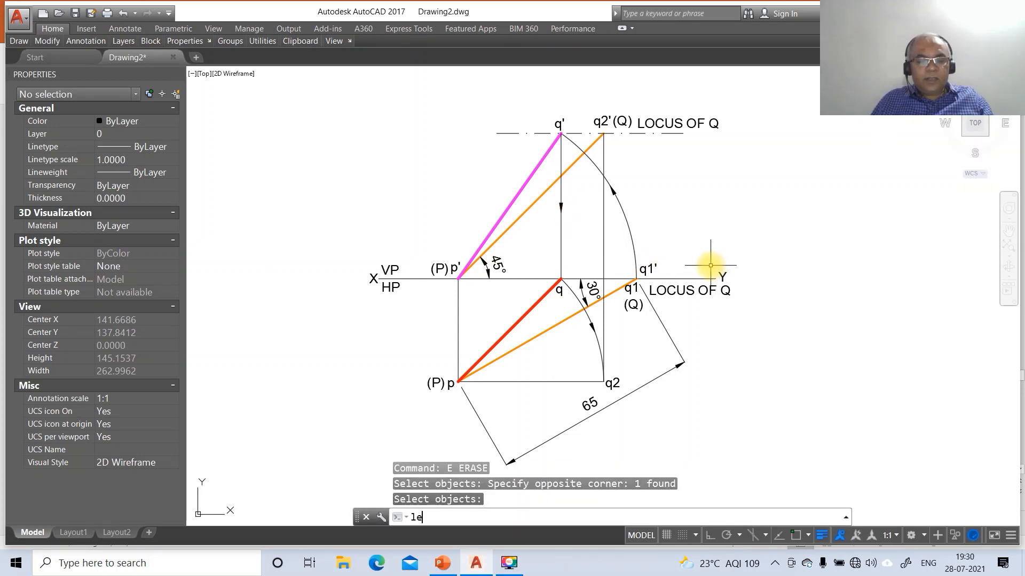
{"action": "type", "text": "ad"}
{"action": "key", "text": "Return"}
{"action": "type", "text": "nea"}
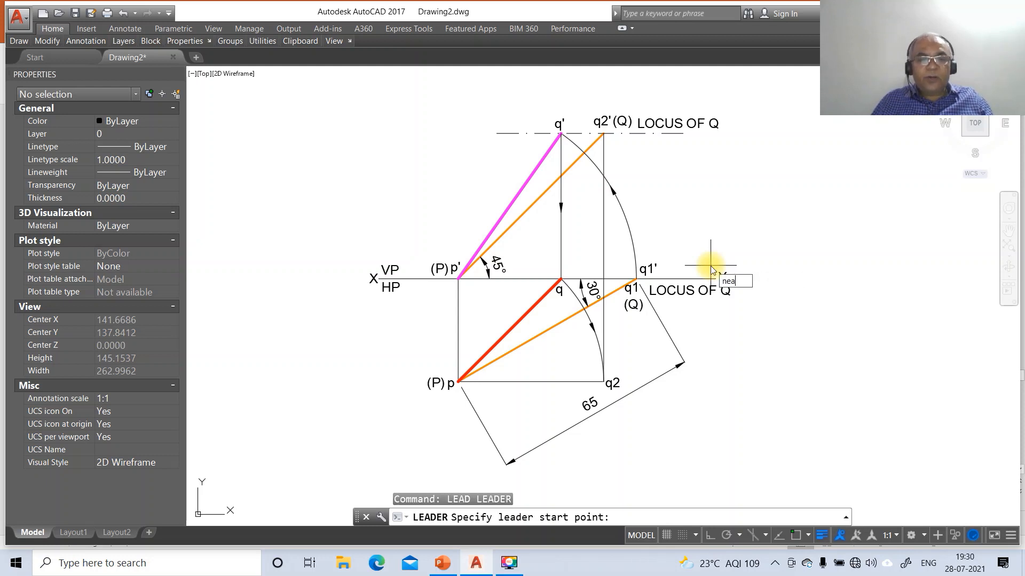
{"action": "key", "text": "Return"}
{"action": "left_click", "coordinate": [603, 255]}
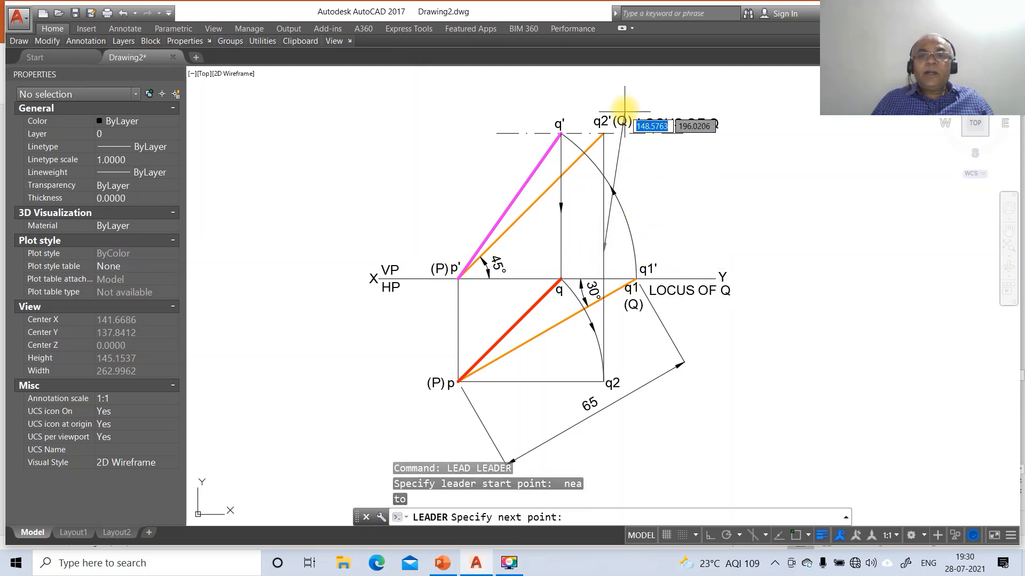
{"action": "left_click", "coordinate": [710, 535]}
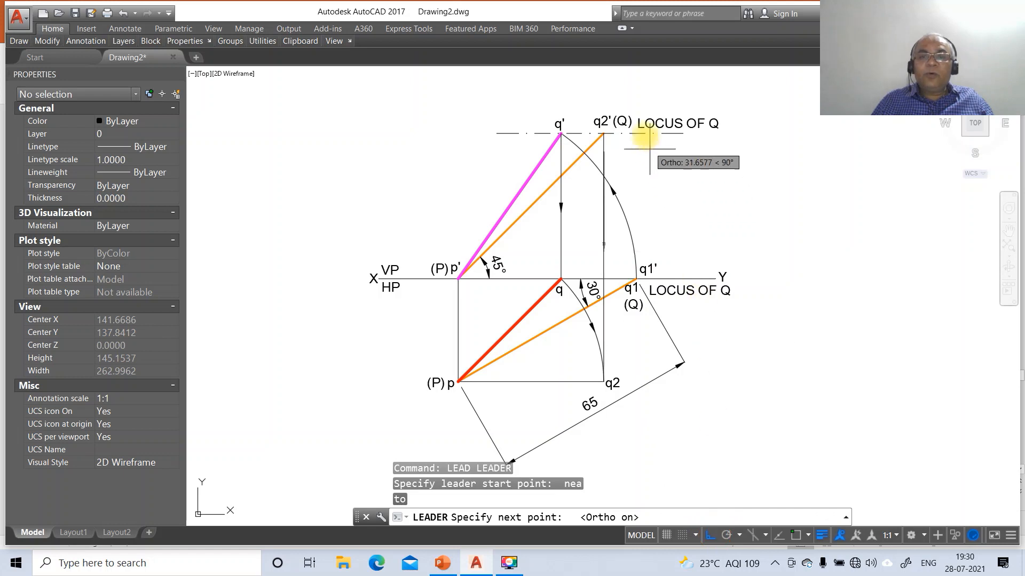
{"action": "left_click", "coordinate": [641, 79]}
{"action": "key", "text": "Return"}
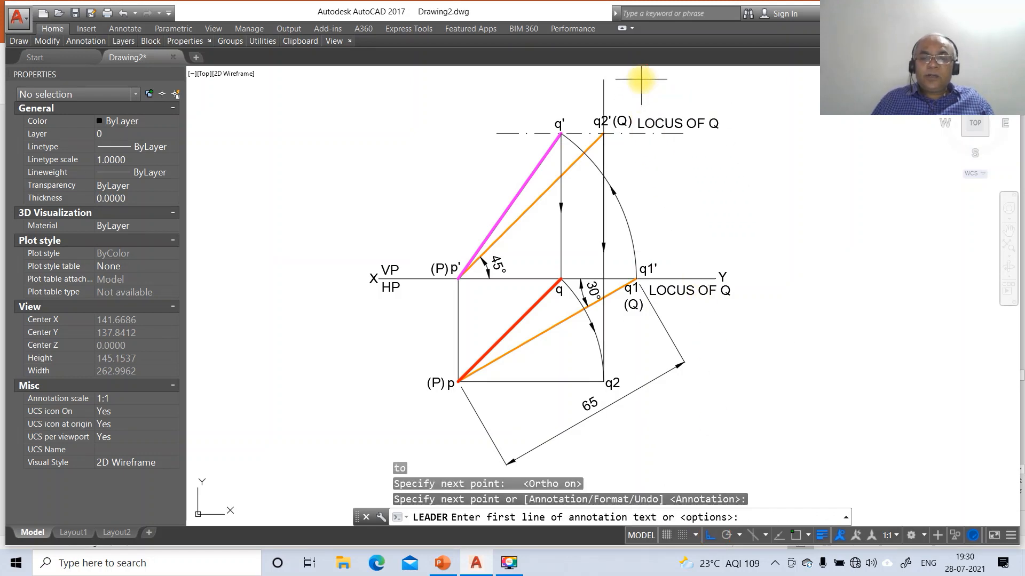
{"action": "key", "text": "Return"}
{"action": "type", "text": "n"}
{"action": "key", "text": "Return"}
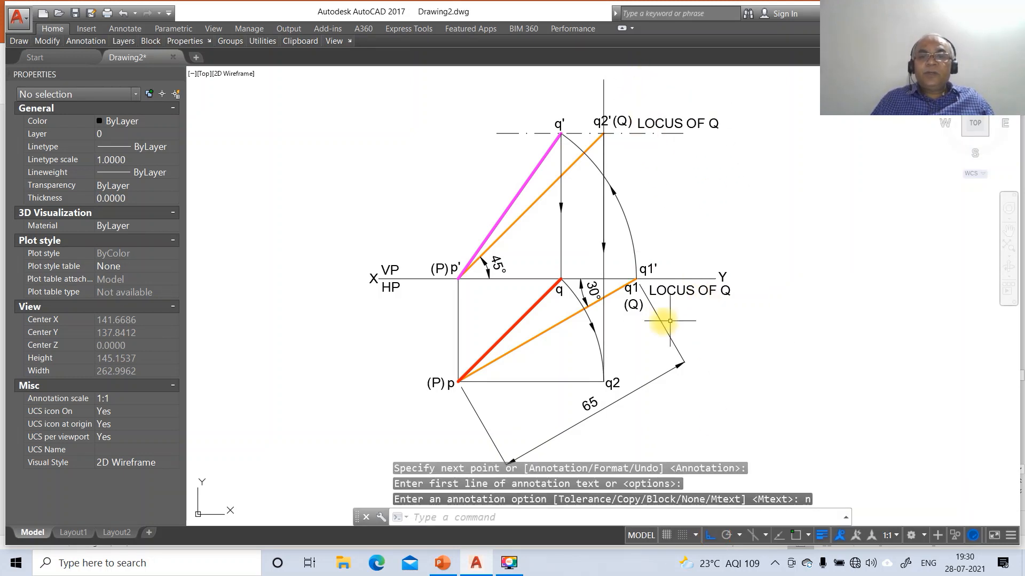
Step: Erase the downward arrowhead on the q–q2 arc, and check the arc's arrow direction on the PowerPoint reference slide before returning to AutoCAD
{"action": "type", "text": "e"}
{"action": "key", "text": "Return"}
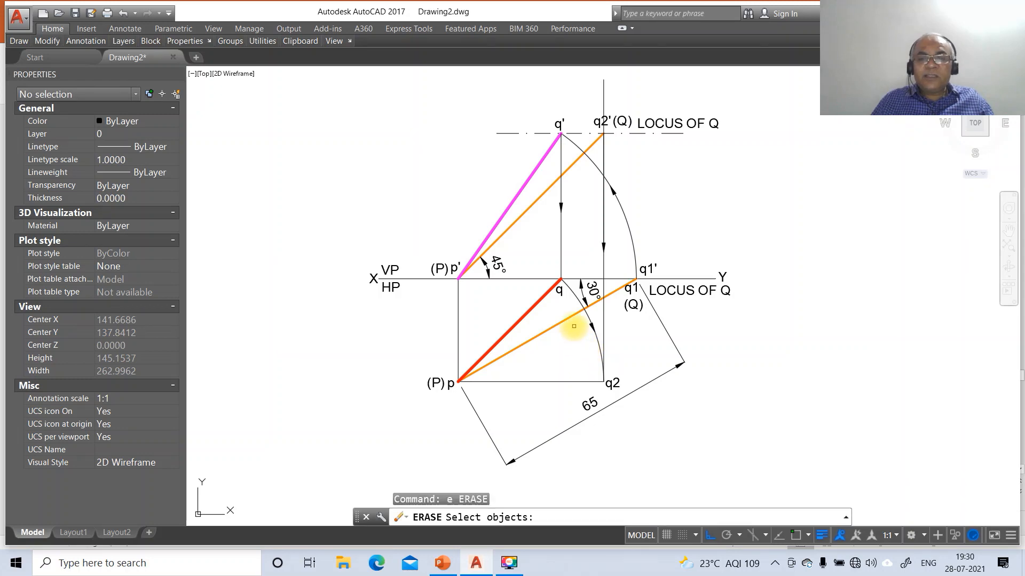
{"action": "left_click", "coordinate": [577, 319]}
{"action": "left_click", "coordinate": [646, 345]}
{"action": "key", "text": "Return"}
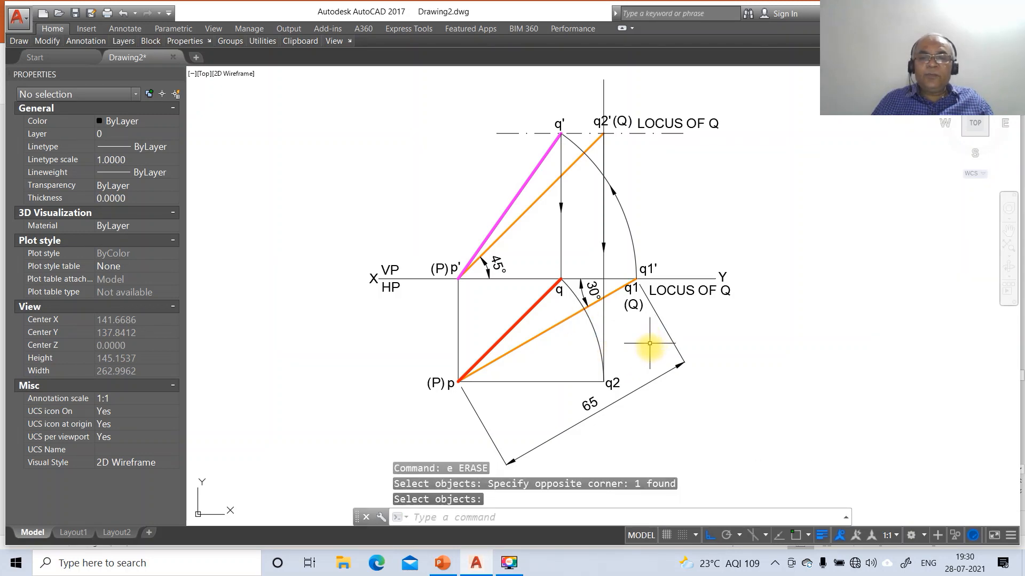
{"action": "left_click", "coordinate": [455, 570]}
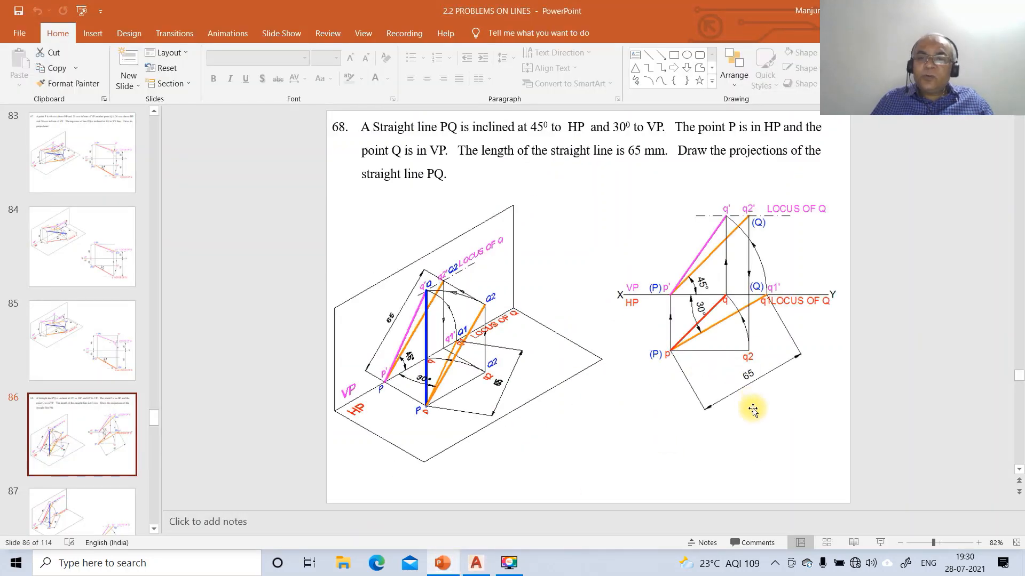
{"action": "left_click", "coordinate": [476, 563]}
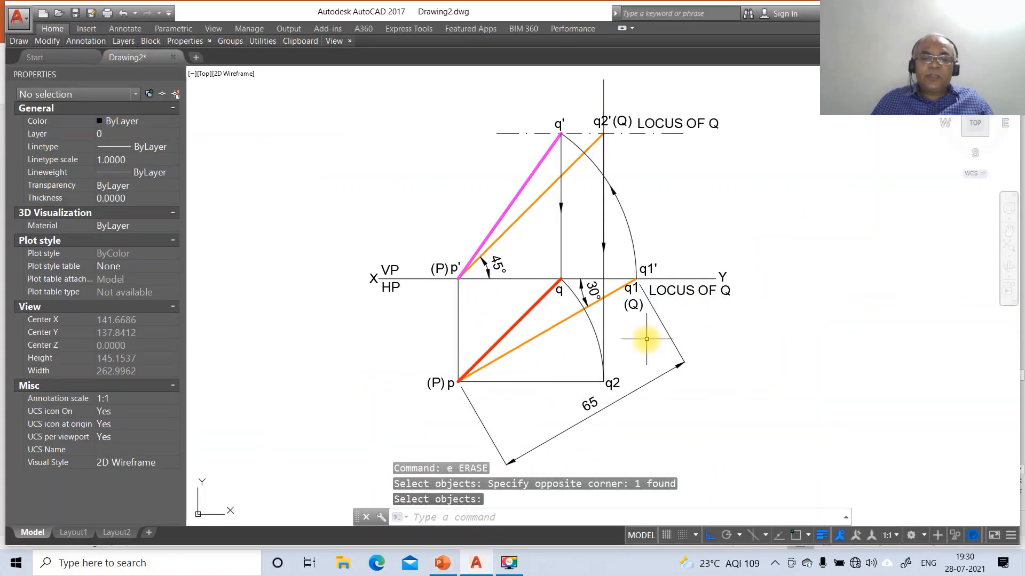
Step: With ortho off, draw a leader without annotation from the nearest point on the q–q2 arc, its arrowhead pointing up along the arc toward q
{"action": "type", "text": "leader"}
{"action": "key", "text": "Return"}
{"action": "type", "text": "ne"}
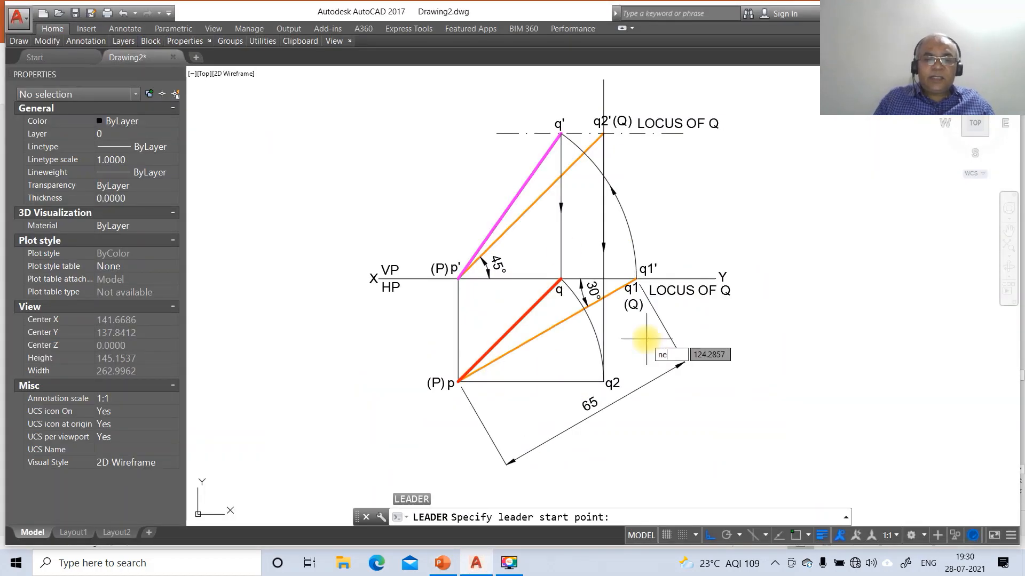
{"action": "type", "text": "a"}
{"action": "key", "text": "Return"}
{"action": "left_click", "coordinate": [713, 541]}
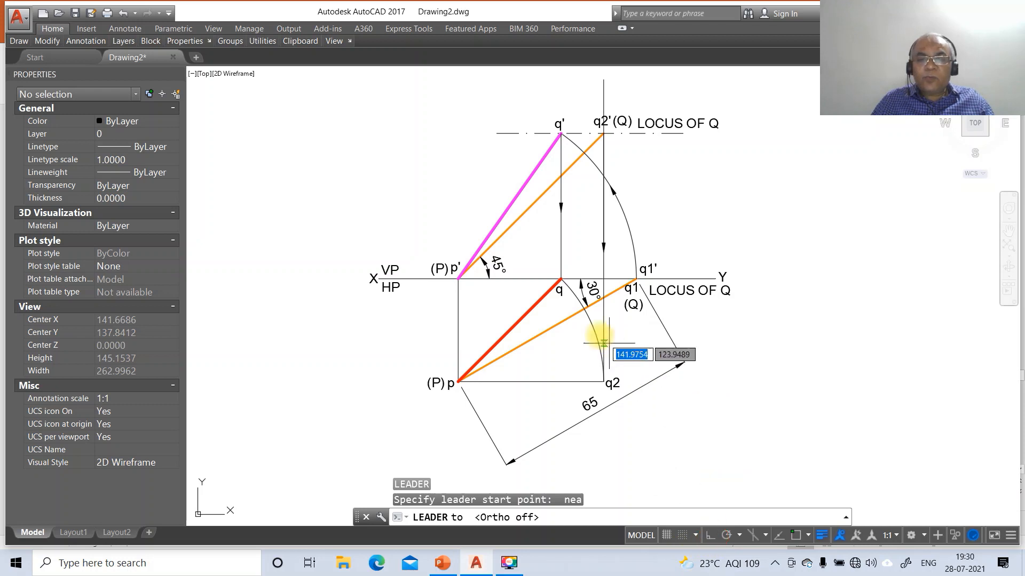
{"action": "left_click", "coordinate": [588, 315]}
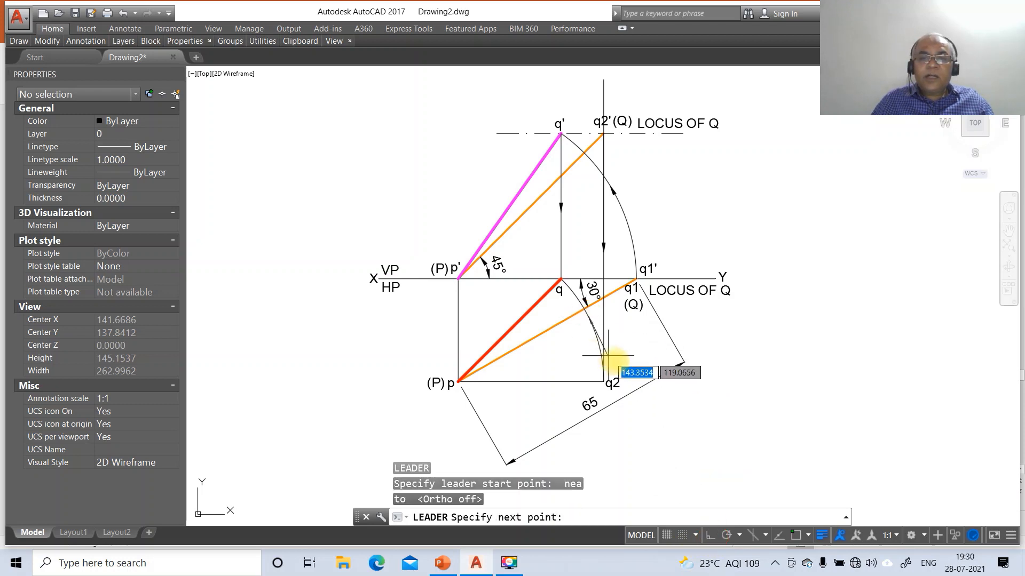
{"action": "left_click", "coordinate": [629, 421]}
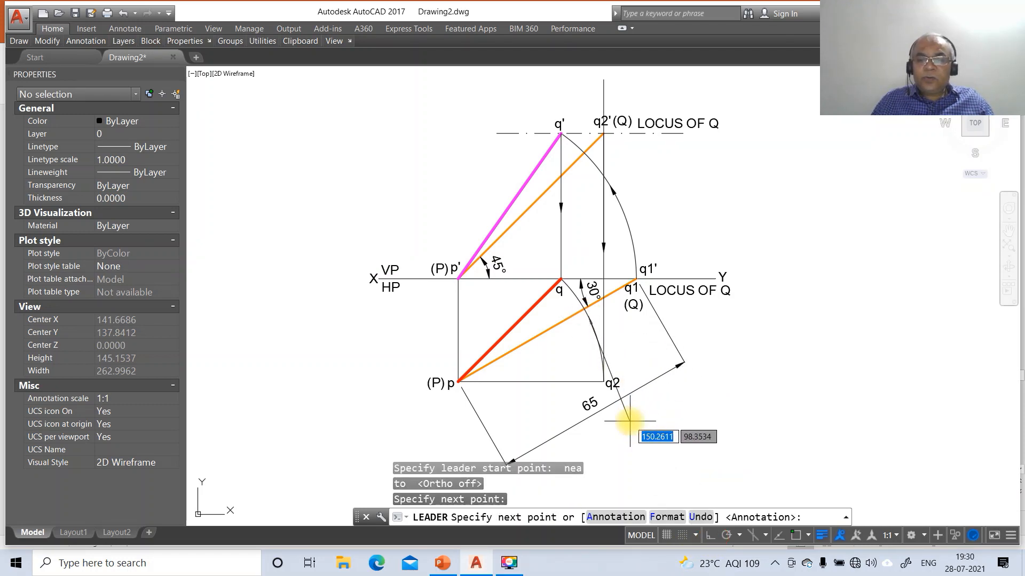
{"action": "key", "text": "Return"}
{"action": "key", "text": "Return"}
{"action": "type", "text": "n"}
{"action": "key", "text": "Return"}
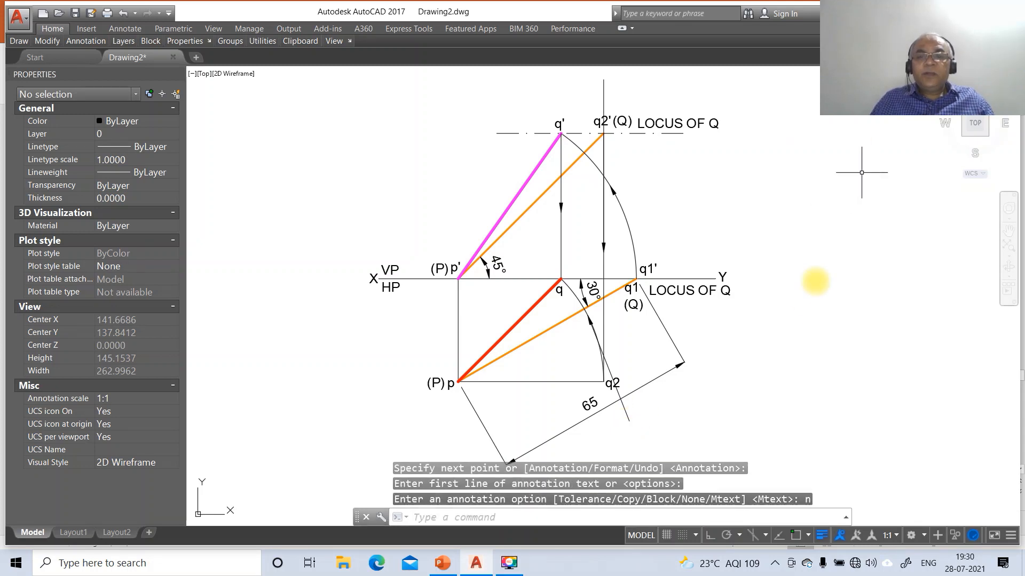
Step: Erase the downward arrowhead on the q'–q projector
{"action": "type", "text": "e"}
{"action": "key", "text": "Return"}
{"action": "left_click", "coordinate": [555, 191]}
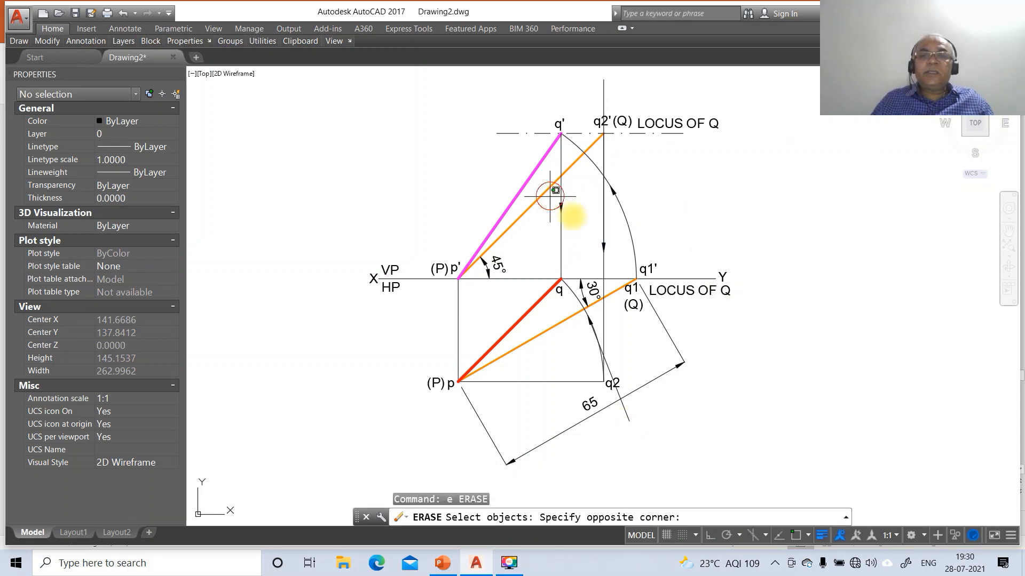
{"action": "left_click", "coordinate": [590, 221]}
{"action": "key", "text": "Return"}
Step: With ortho on, draw an upward-pointing leader without annotation along the q'–q projector, starting at its nearest point about midway up
{"action": "type", "text": "leader"}
{"action": "key", "text": "Return"}
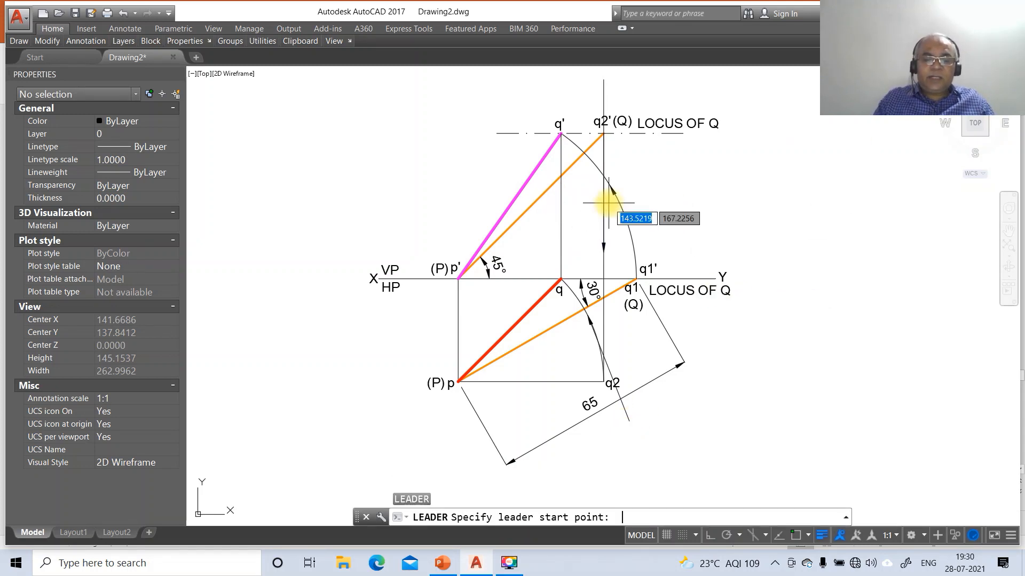
{"action": "type", "text": "nea"}
{"action": "key", "text": "Return"}
{"action": "left_click", "coordinate": [560, 199]}
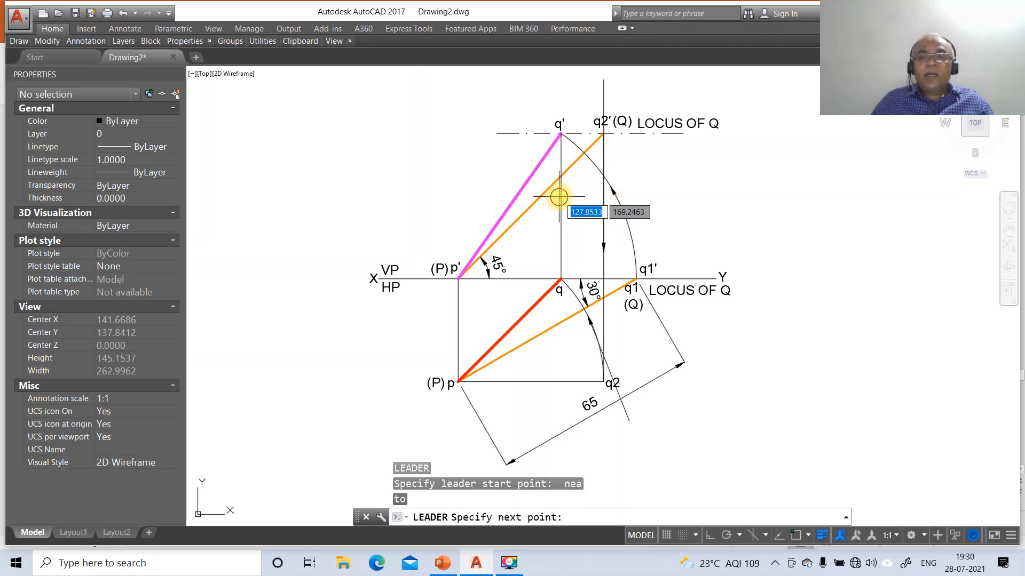
{"action": "left_click", "coordinate": [710, 535]}
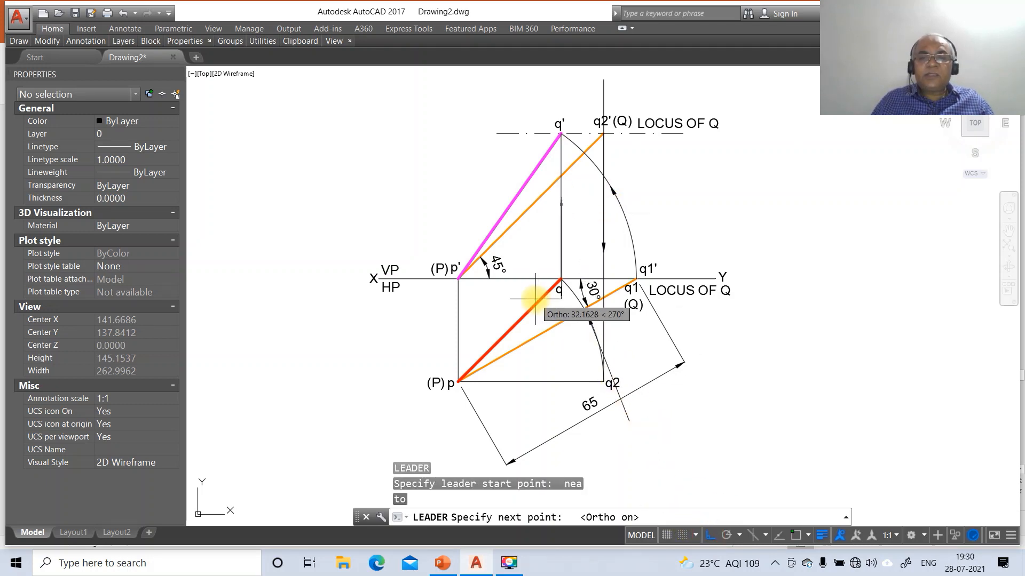
{"action": "left_click", "coordinate": [560, 291]}
{"action": "key", "text": "Return"}
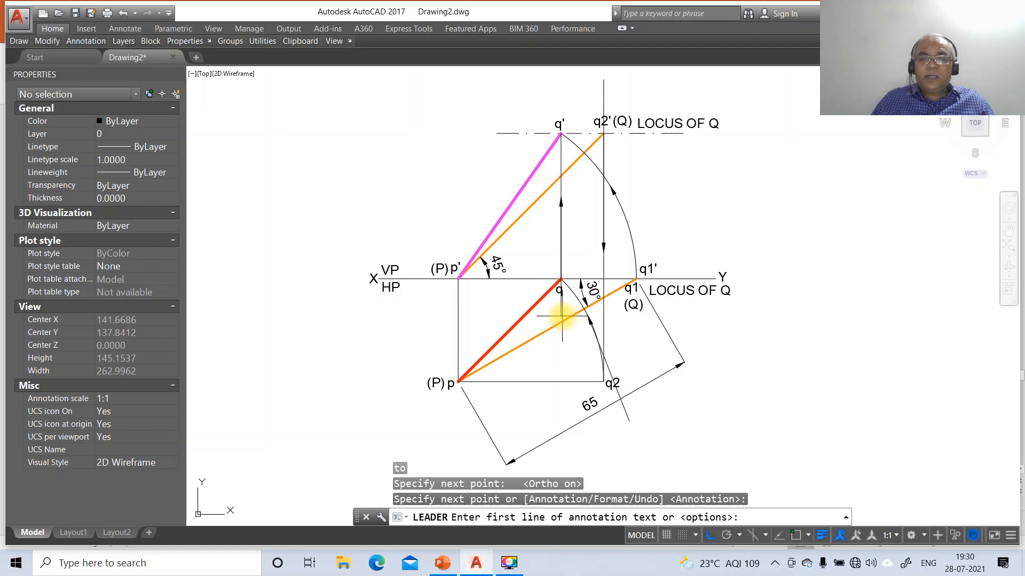
{"action": "key", "text": "Return"}
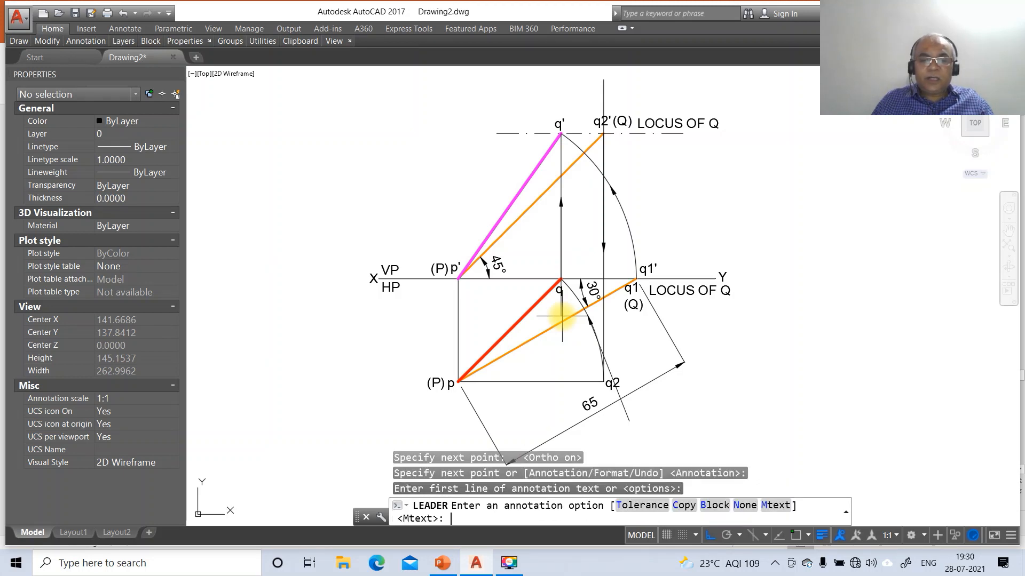
{"action": "type", "text": "n"}
{"action": "key", "text": "Return"}
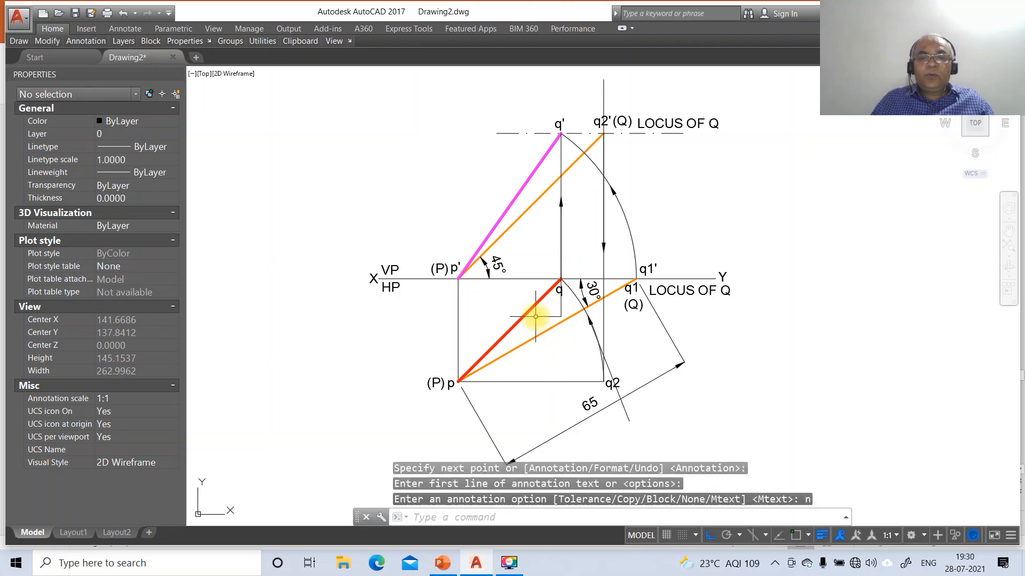
Step: Explode the three leaders on the q'–q projector, the q2'–q2 projector and the q–q2 arc
{"action": "type", "text": "x"}
{"action": "key", "text": "Return"}
{"action": "left_click", "coordinate": [562, 313]}
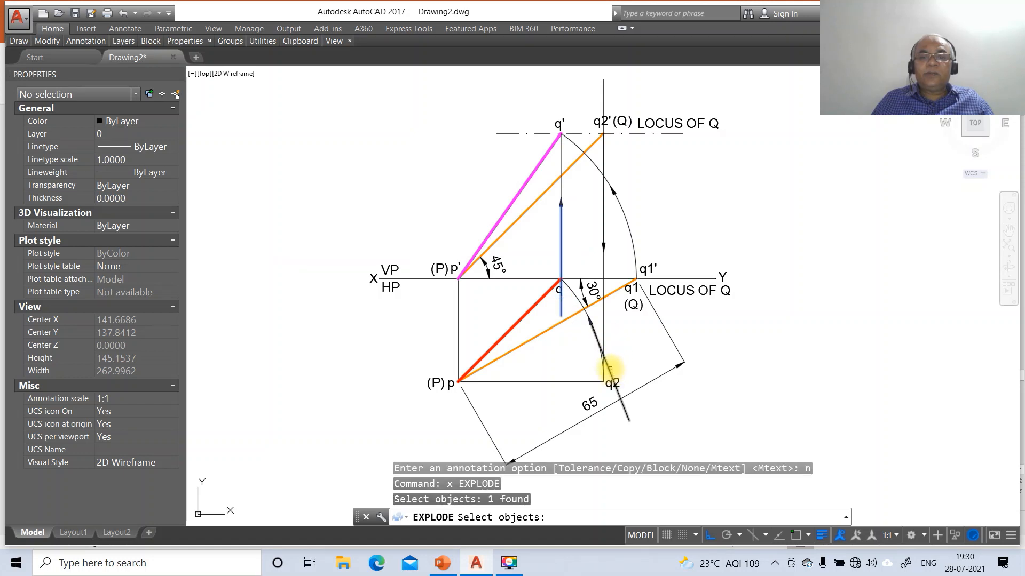
{"action": "left_click", "coordinate": [608, 372]}
{"action": "key", "text": "Return"}
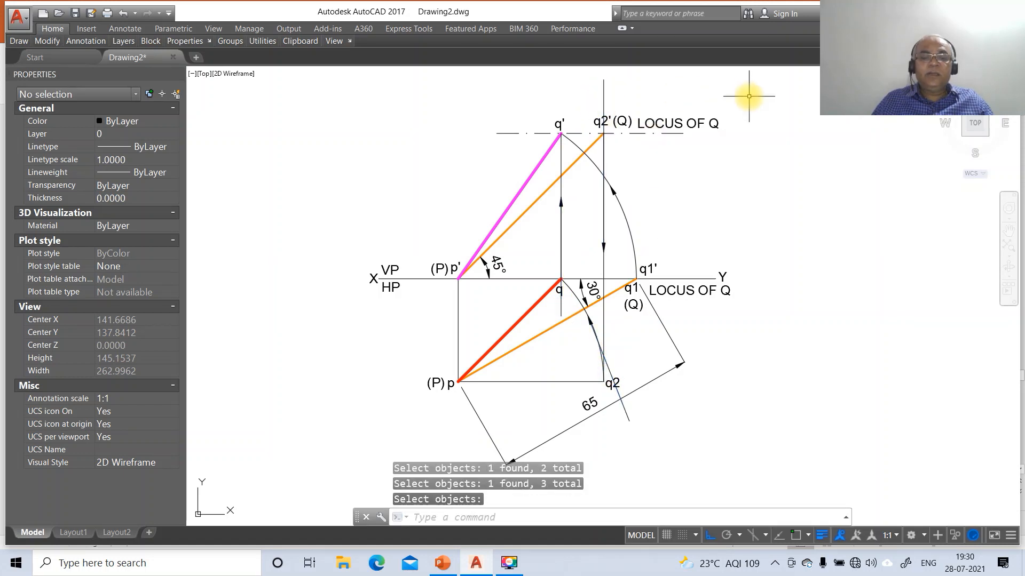
Step: Erase the leftover leader lines of the three exploded leaders, keeping only their arrowheads
{"action": "type", "text": "e"}
{"action": "key", "text": "Return"}
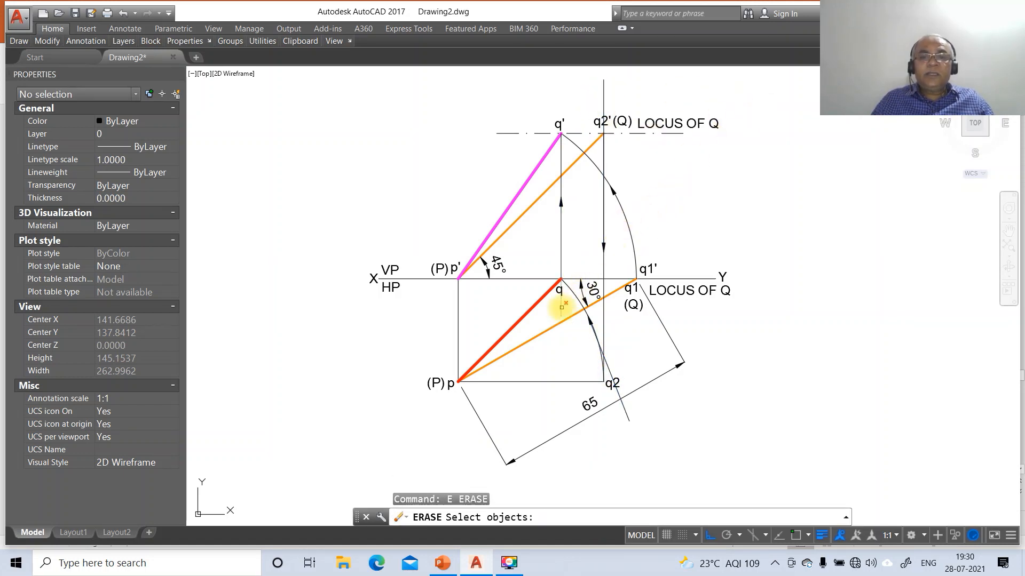
{"action": "left_click", "coordinate": [561, 309]}
{"action": "left_click", "coordinate": [603, 92]}
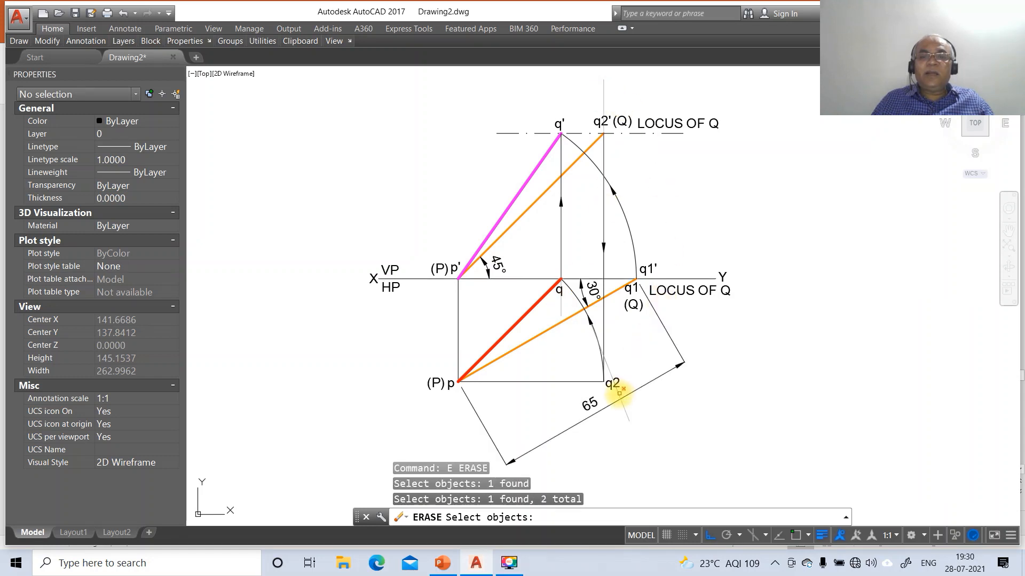
{"action": "left_click", "coordinate": [619, 393]}
{"action": "key", "text": "Return"}
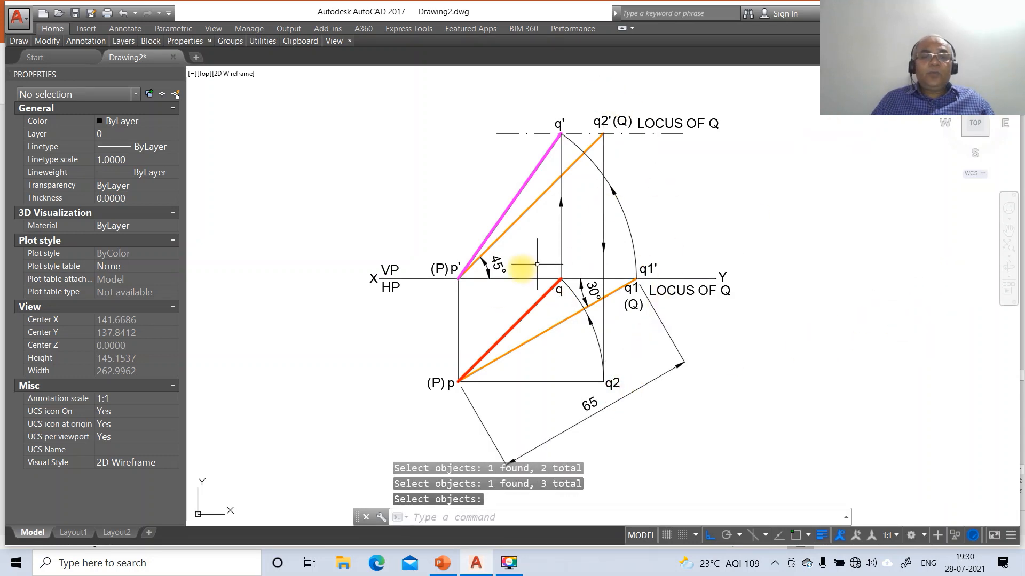
Step: Assign the VP, p', q', q2', q1' and upper LOCUS OF Q labels to layer FV
{"action": "left_click", "coordinate": [398, 272]}
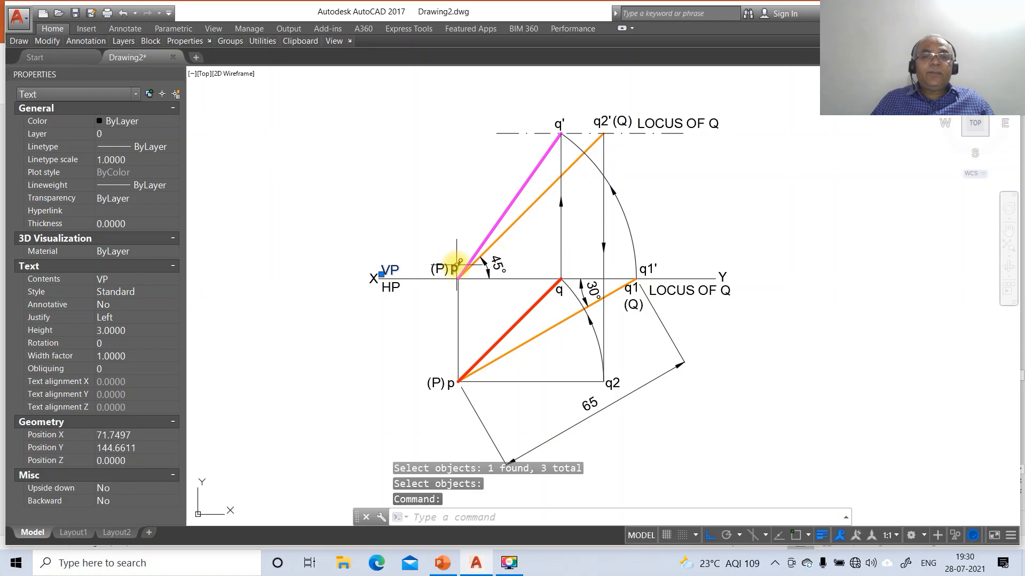
{"action": "left_click", "coordinate": [458, 264]}
{"action": "left_click", "coordinate": [559, 123]}
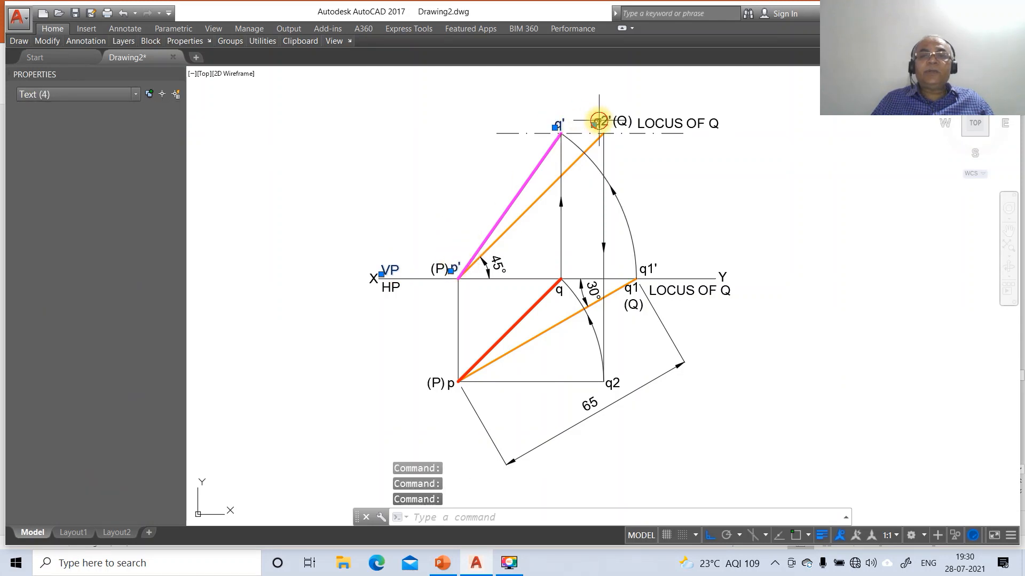
{"action": "left_click", "coordinate": [601, 120]}
{"action": "left_click", "coordinate": [670, 123]}
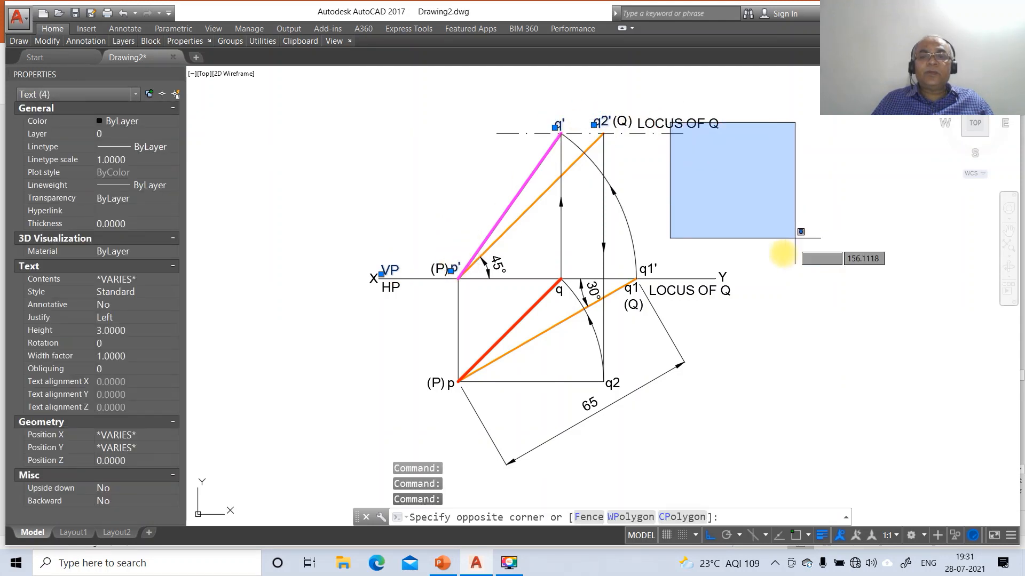
{"action": "left_click", "coordinate": [663, 101]}
{"action": "left_click", "coordinate": [664, 262]}
{"action": "left_click", "coordinate": [646, 267]}
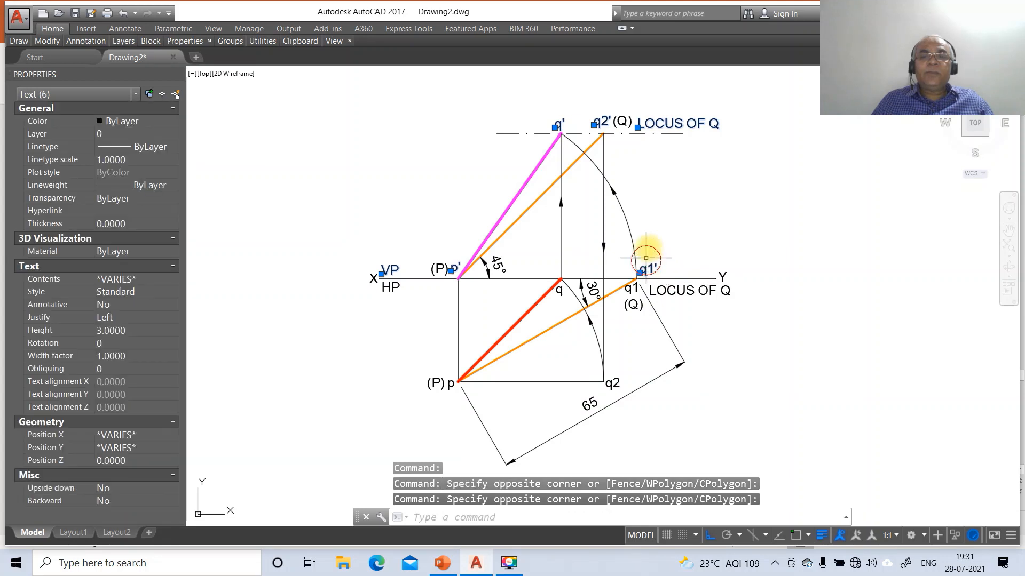
{"action": "left_click", "coordinate": [47, 138]}
{"action": "left_click", "coordinate": [172, 134]}
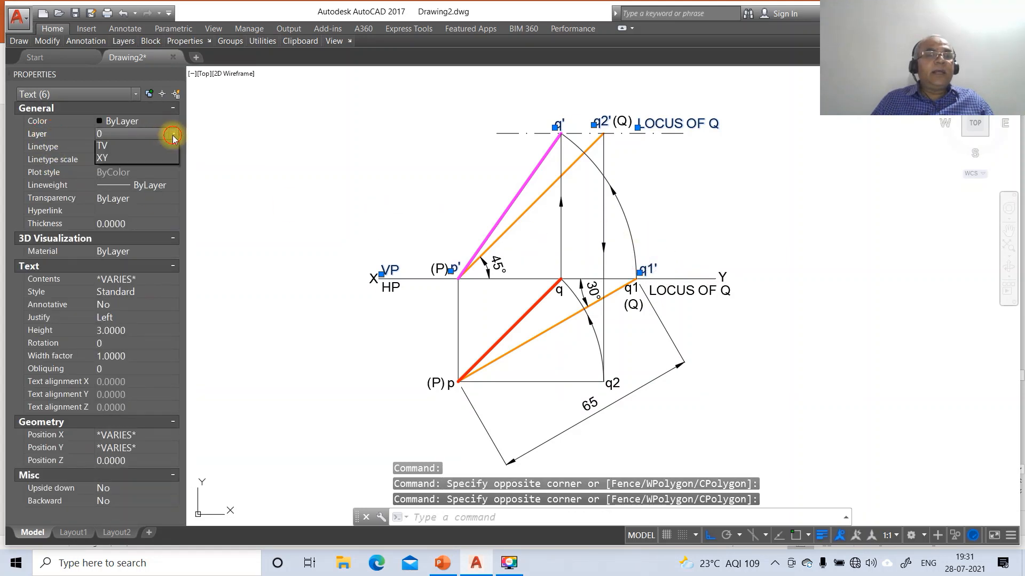
{"action": "left_click", "coordinate": [134, 166]}
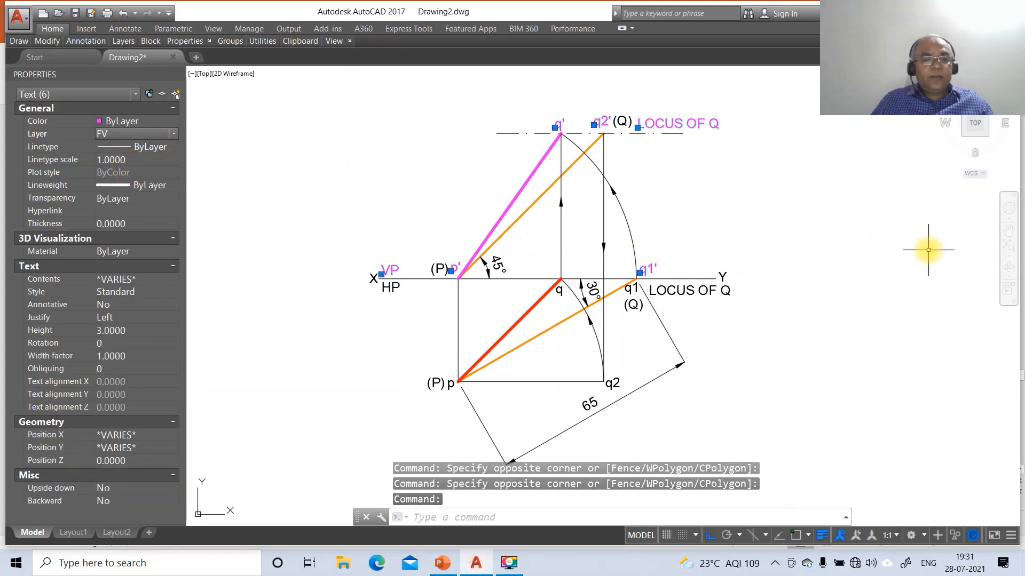
{"action": "key", "text": "Escape"}
Step: Assign the HP, p, q, q2, q1 and lower LOCUS OF Q labels to layer TV
{"action": "left_click", "coordinate": [392, 287]}
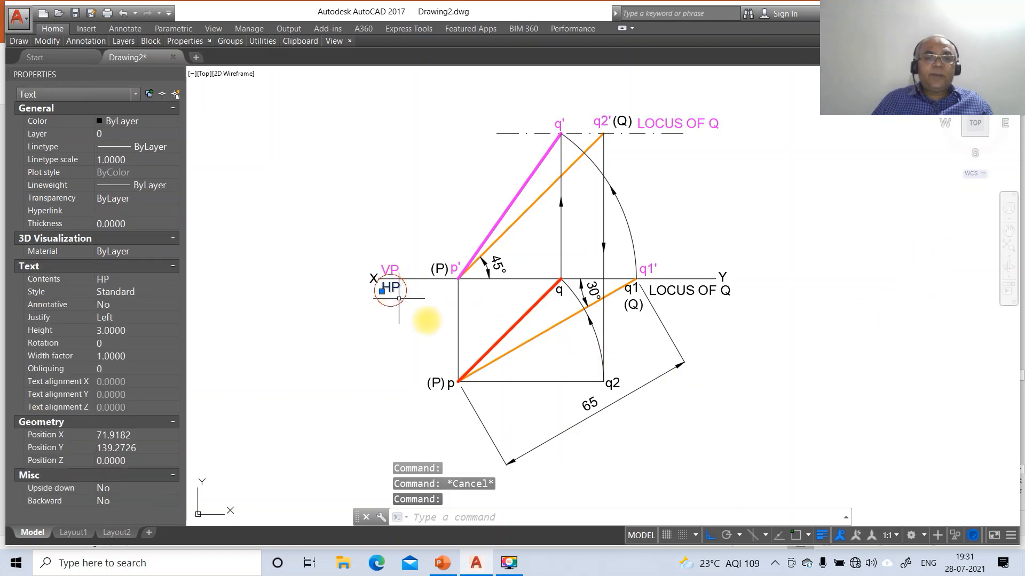
{"action": "left_click", "coordinate": [452, 391]}
{"action": "left_click", "coordinate": [559, 292]}
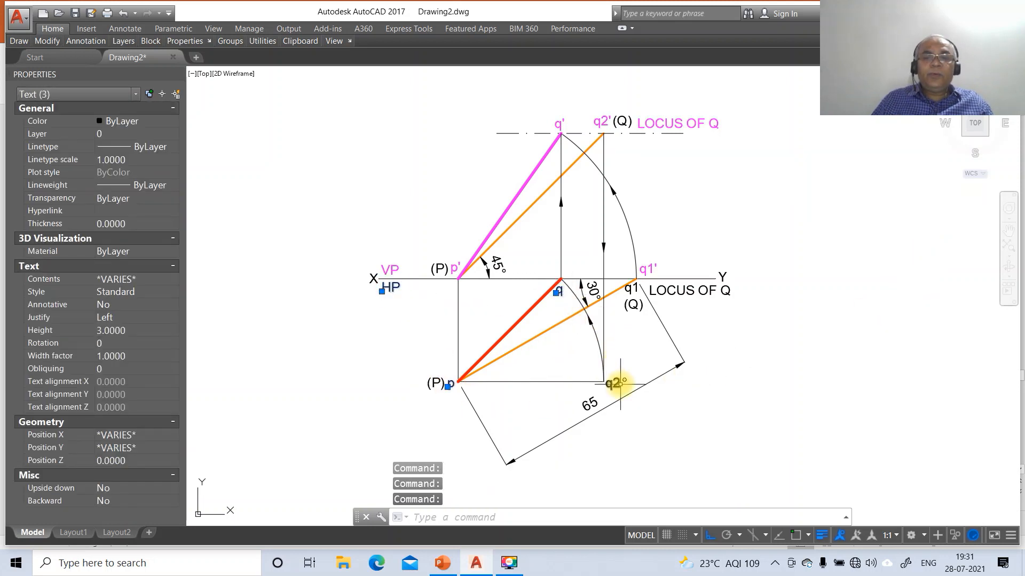
{"action": "left_click", "coordinate": [612, 384]}
{"action": "left_click", "coordinate": [630, 289]}
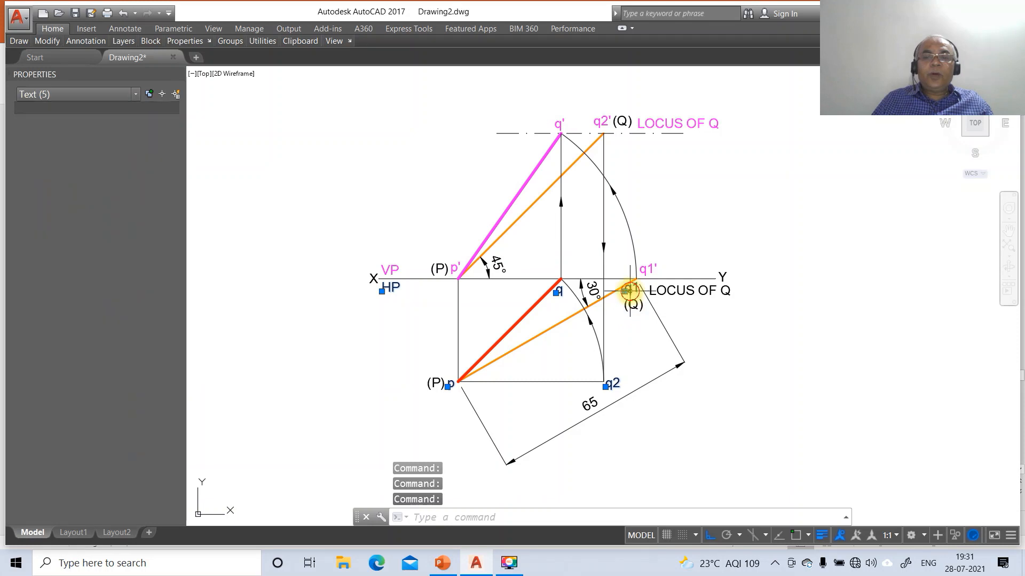
{"action": "left_click", "coordinate": [687, 291]}
{"action": "left_click", "coordinate": [38, 134]}
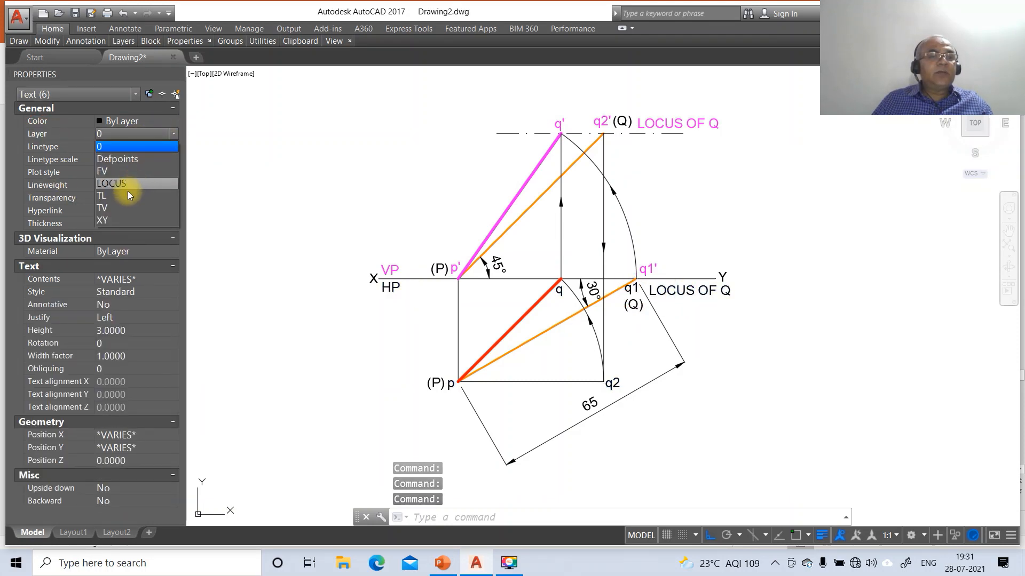
{"action": "left_click", "coordinate": [129, 197]}
{"action": "key", "text": "Escape"}
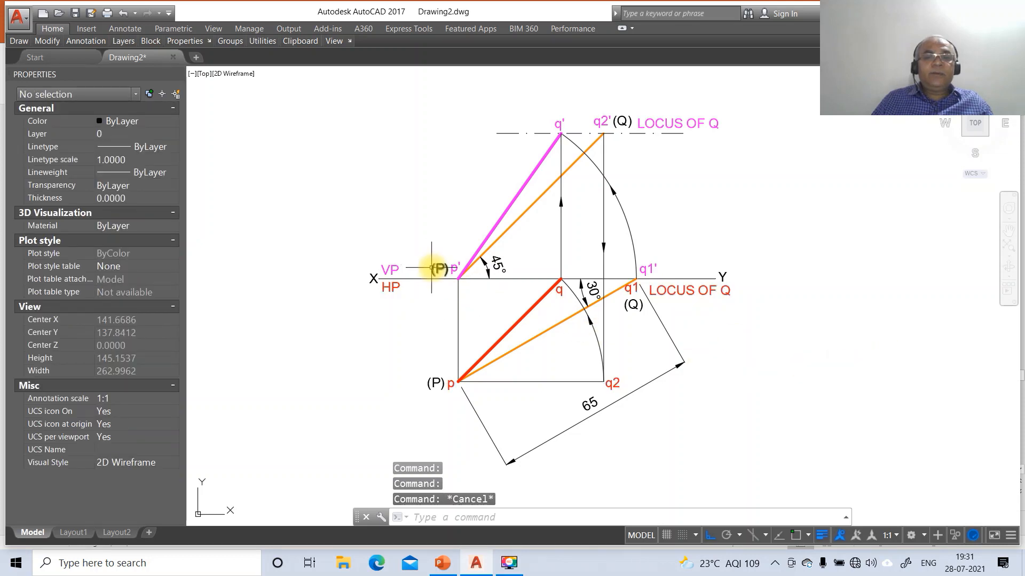
Step: Change the colour of both (P) labels and both (Q) labels to blue
{"action": "left_click", "coordinate": [438, 269]}
{"action": "left_click", "coordinate": [433, 385]}
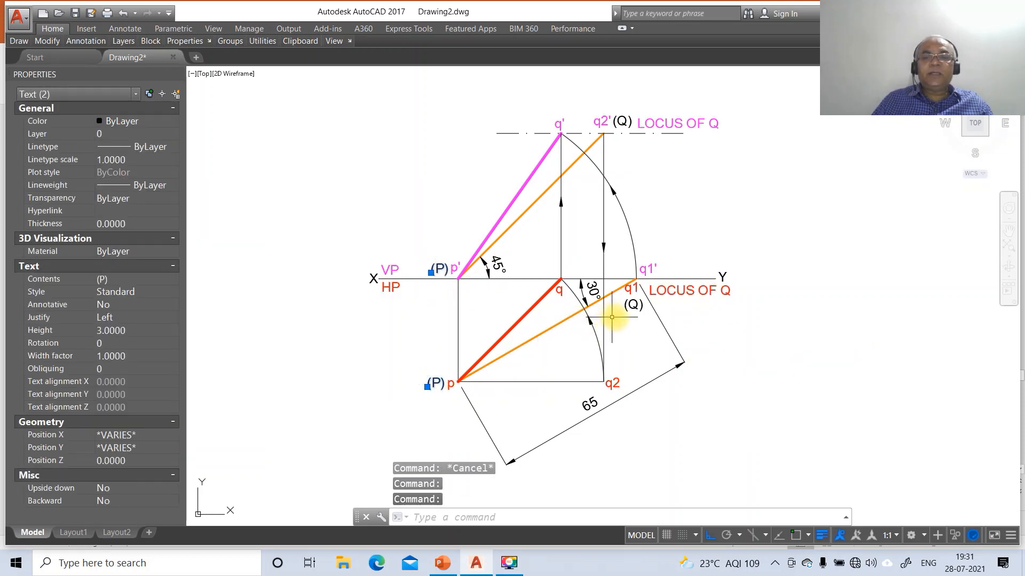
{"action": "left_click", "coordinate": [632, 306]}
{"action": "left_click", "coordinate": [623, 121]}
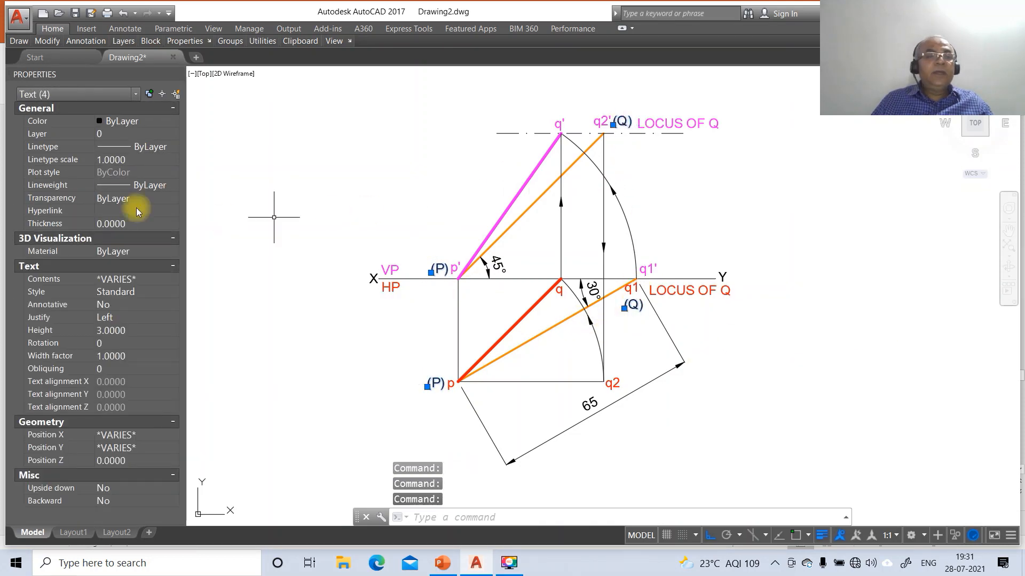
{"action": "left_click", "coordinate": [40, 126]}
{"action": "left_click", "coordinate": [174, 121]}
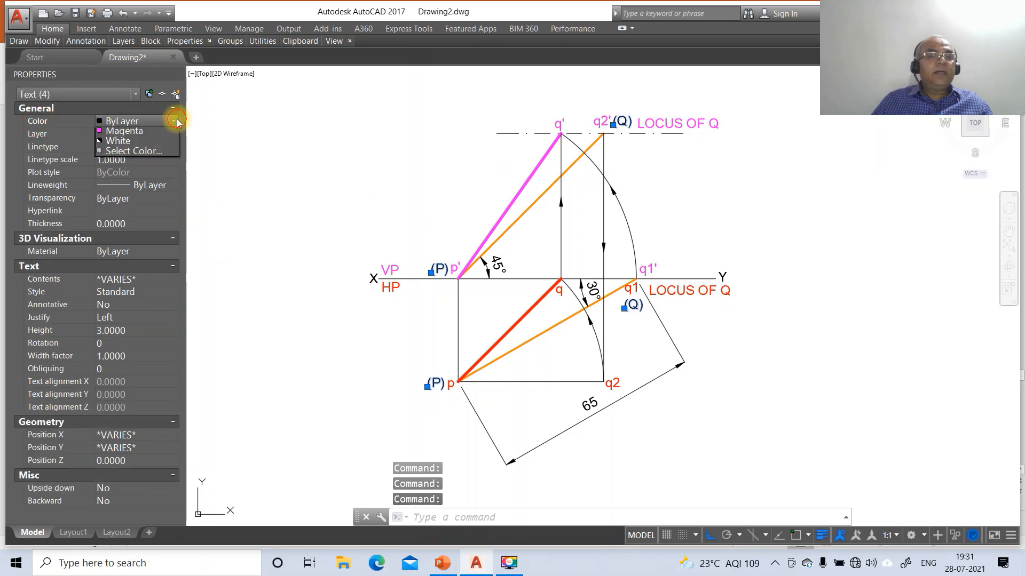
{"action": "left_click", "coordinate": [136, 194]}
{"action": "key", "text": "Escape"}
{"action": "key", "text": "Escape"}
{"action": "key", "text": "Escape"}
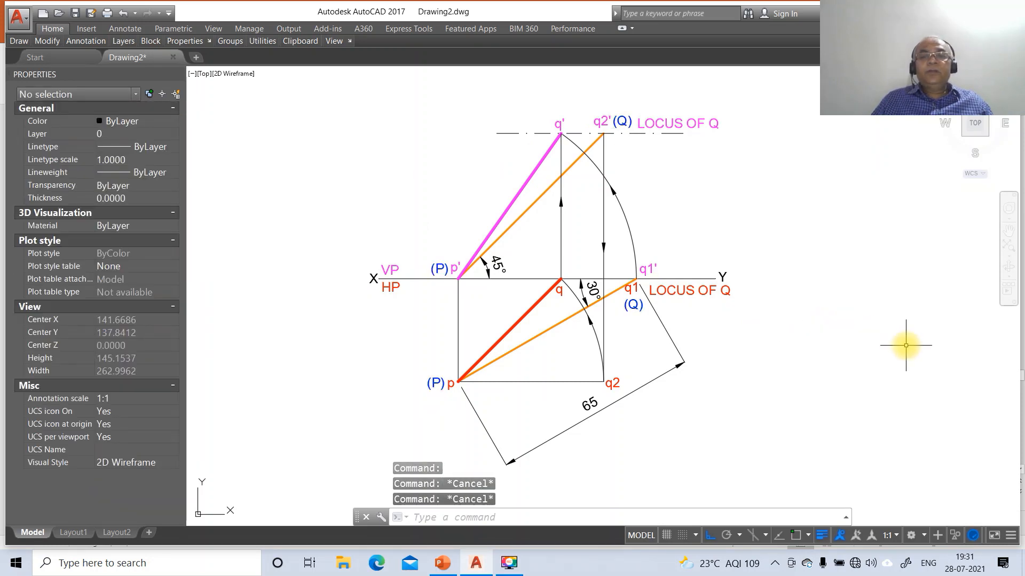
{"action": "type", "text": "z"}
{"action": "key", "text": "Return"}
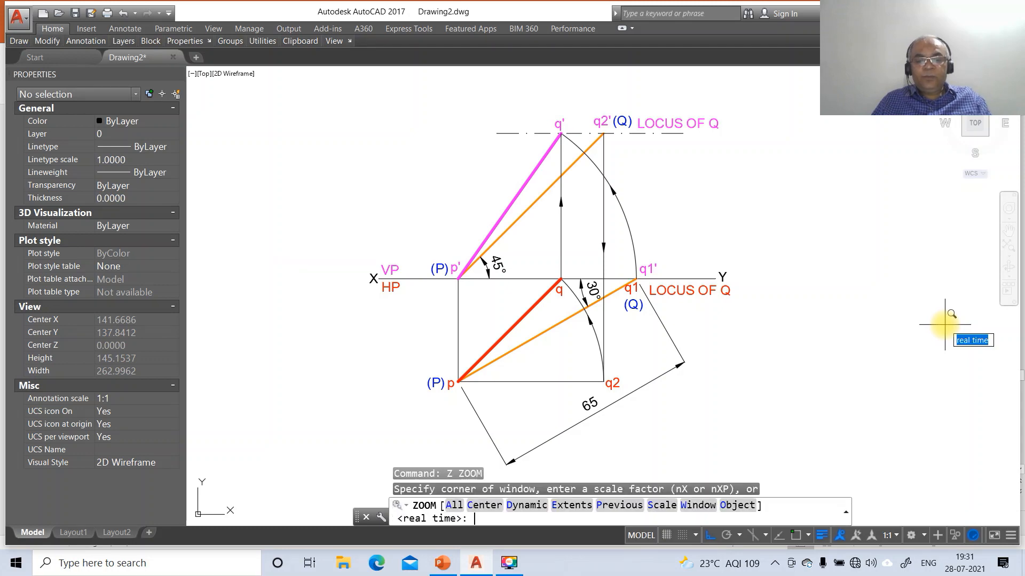
{"action": "key", "text": "Escape"}
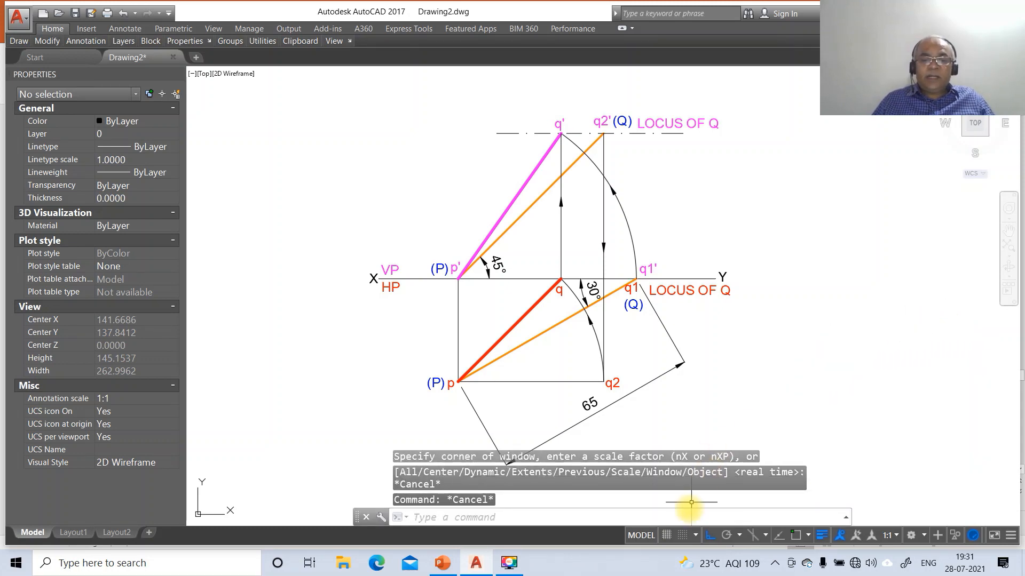
Step: Review the reference slide in PowerPoint against the finished projections, and return to AutoCAD
{"action": "left_click", "coordinate": [456, 565]}
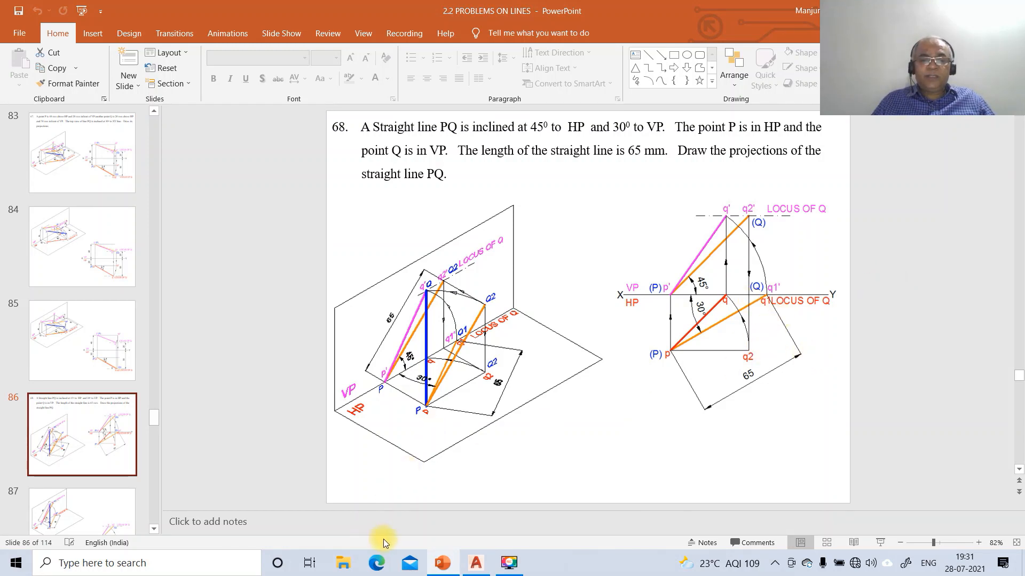
{"action": "left_click", "coordinate": [475, 565]}
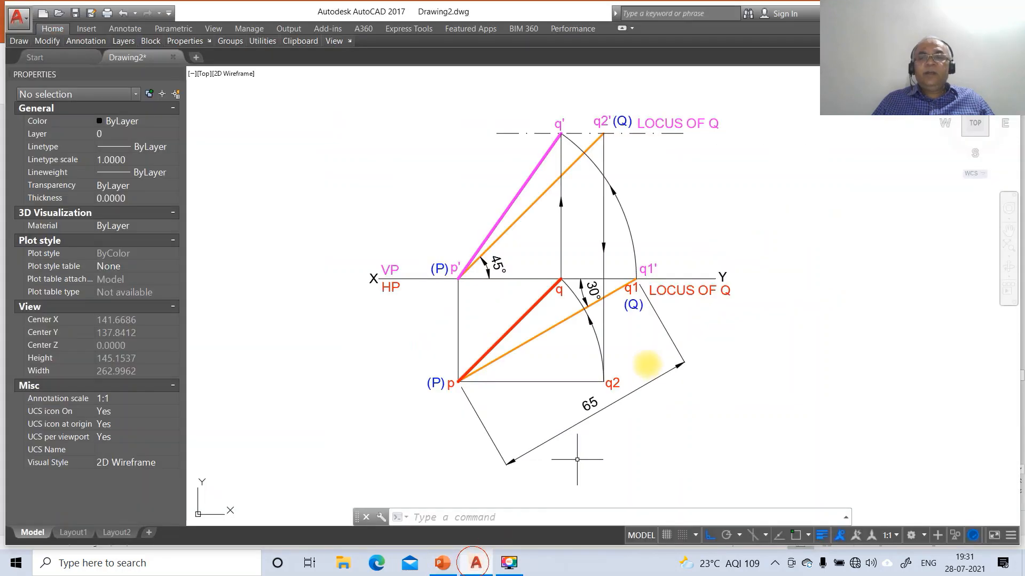